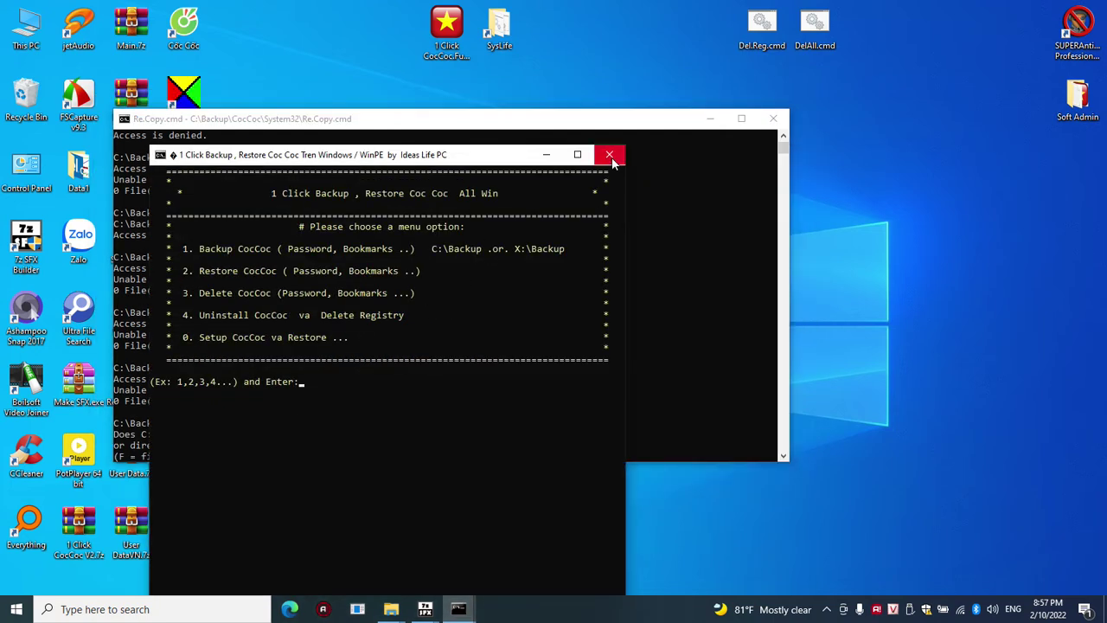
Step: Close the Coc Coc backup/restore menu window and the Re.Copy.cmd console, answering its copy prompt with d for directory
click(610, 157)
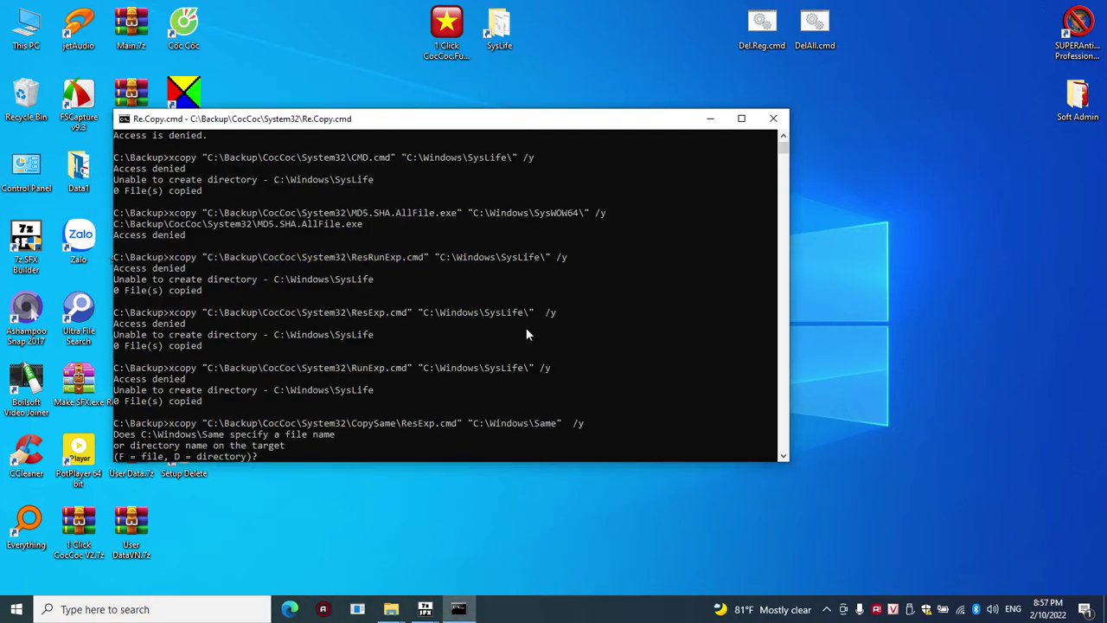
text(dddddddddddddddd)
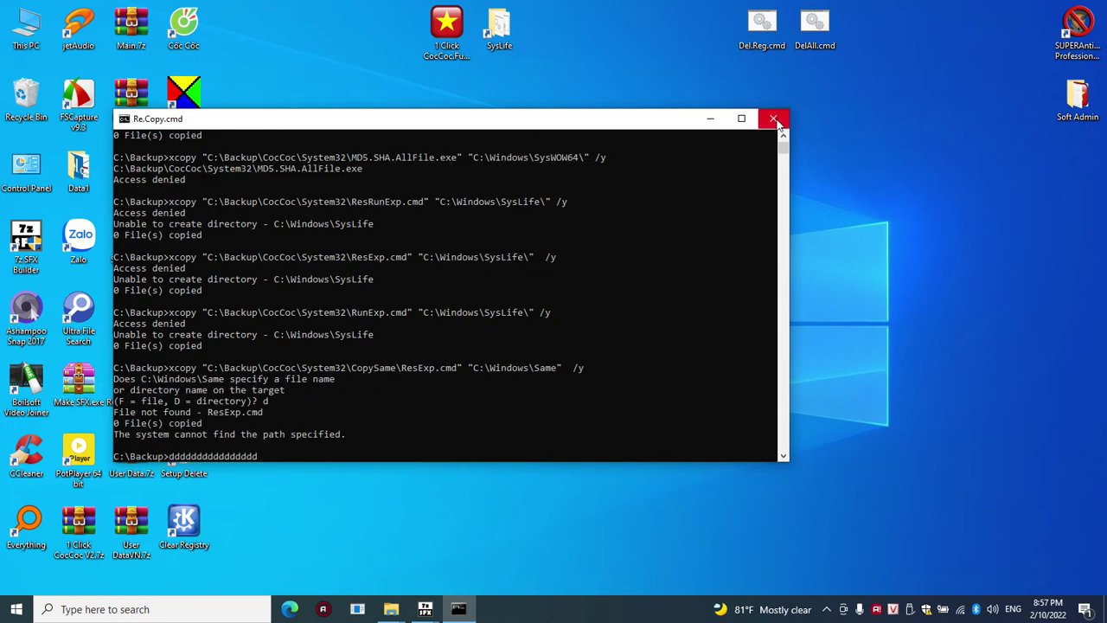
click(774, 119)
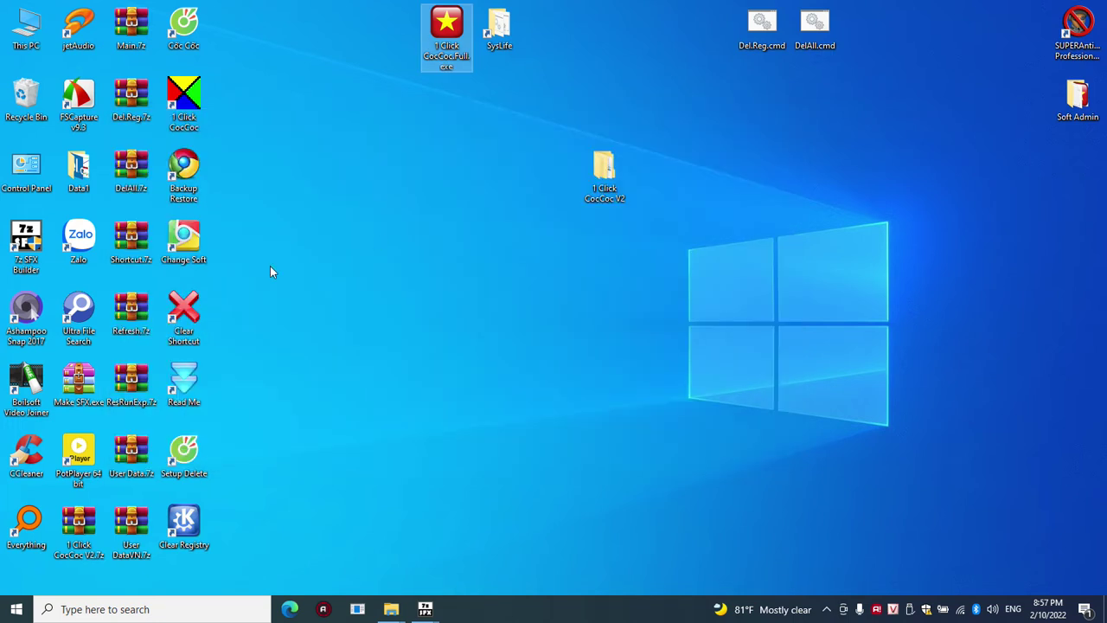
click(321, 178)
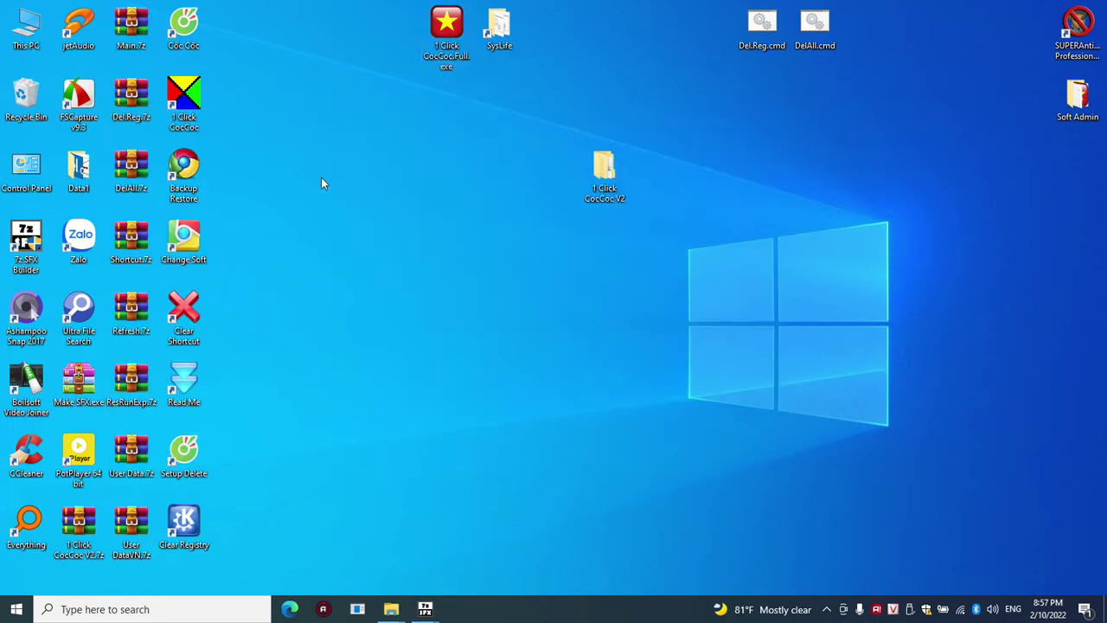
right_click(313, 169)
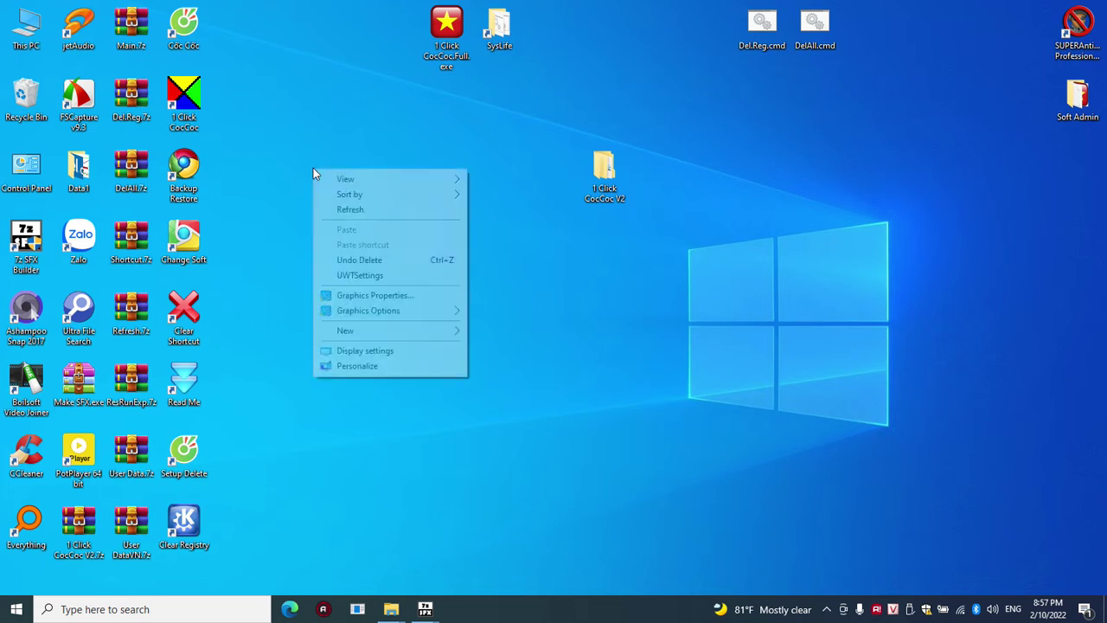
right_click(272, 282)
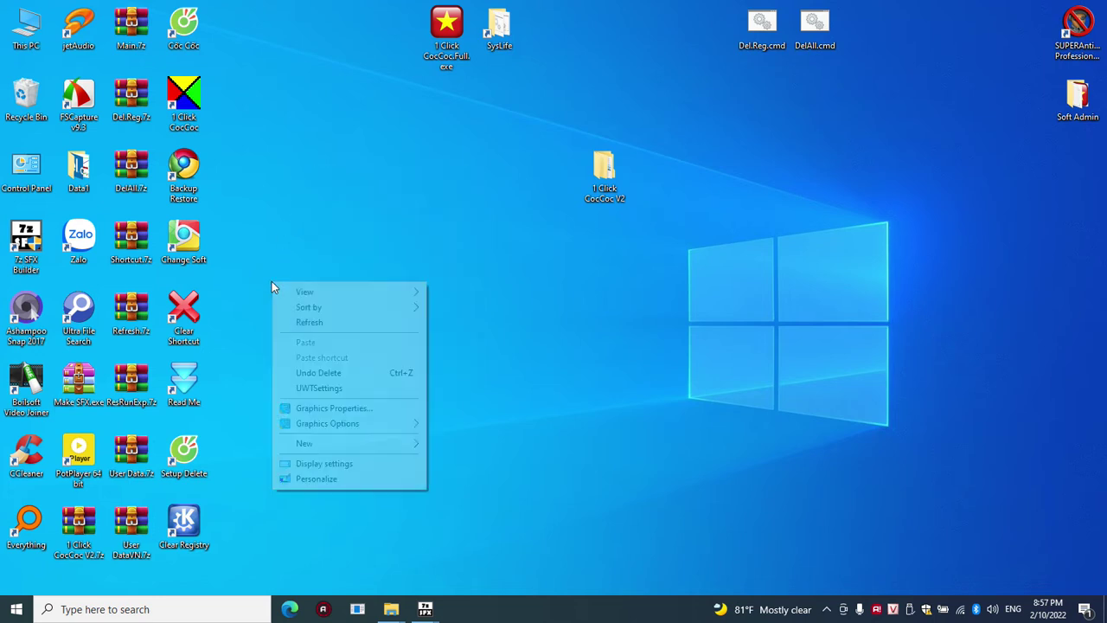
right_click(305, 251)
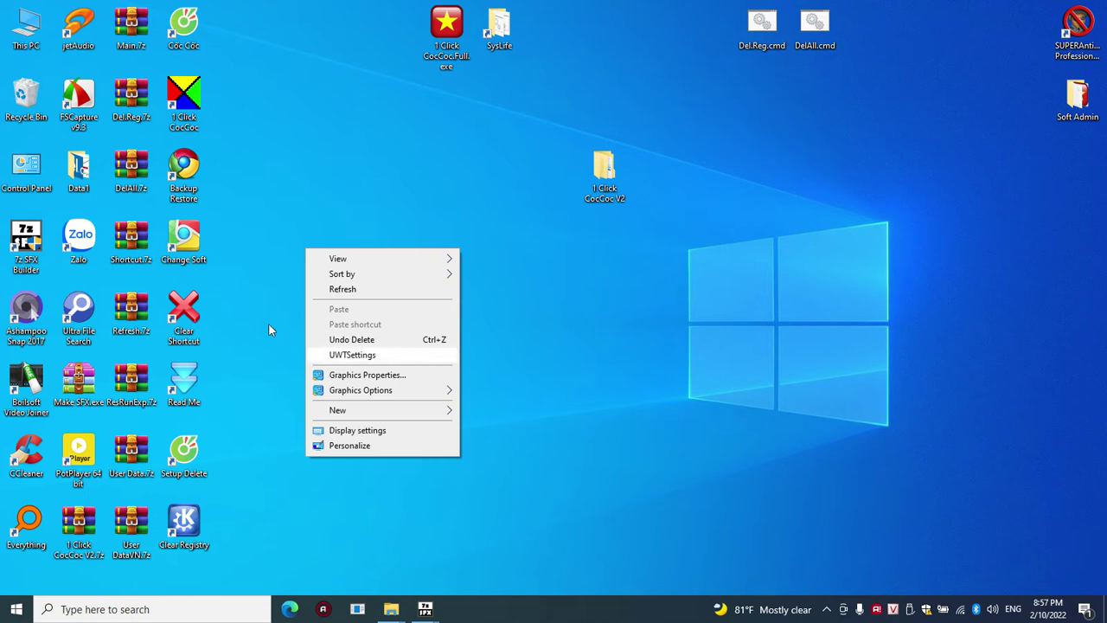
click(194, 262)
right_click(191, 251)
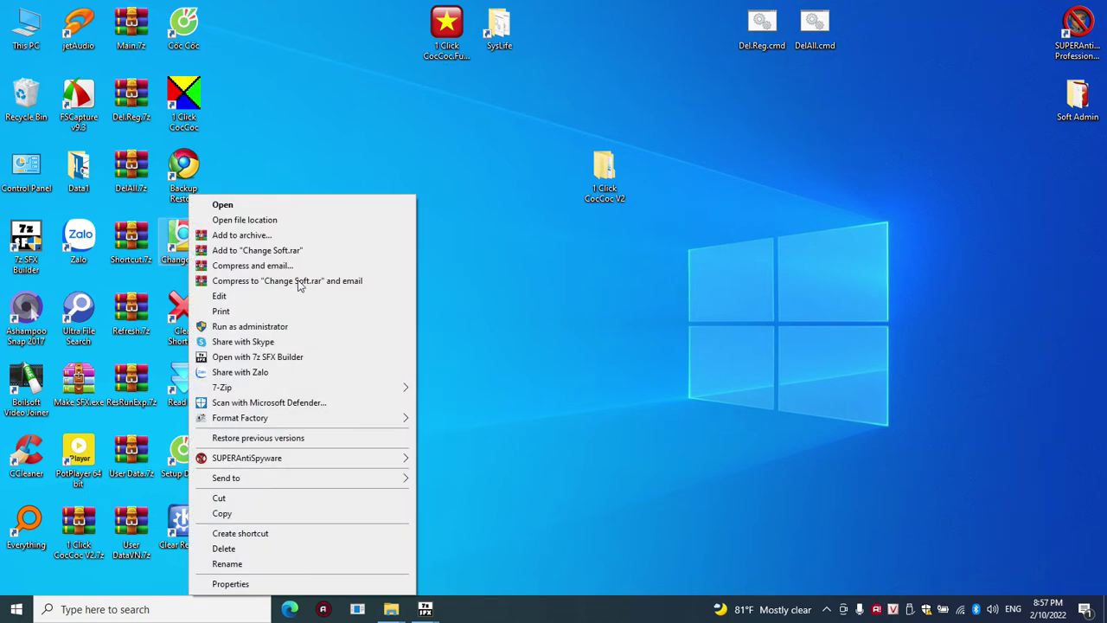
right_click(384, 321)
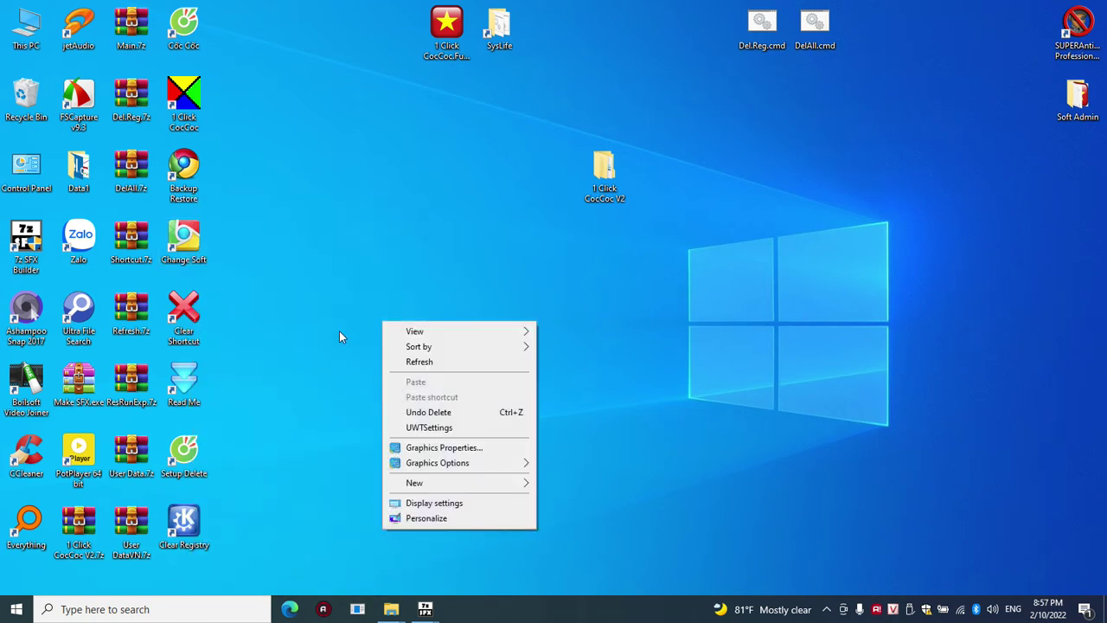
click(699, 270)
Step: Run Del.Reg.cmd and DelAll.cmd from the desktop as administrator, allowing each to make changes to the device
right_click(776, 28)
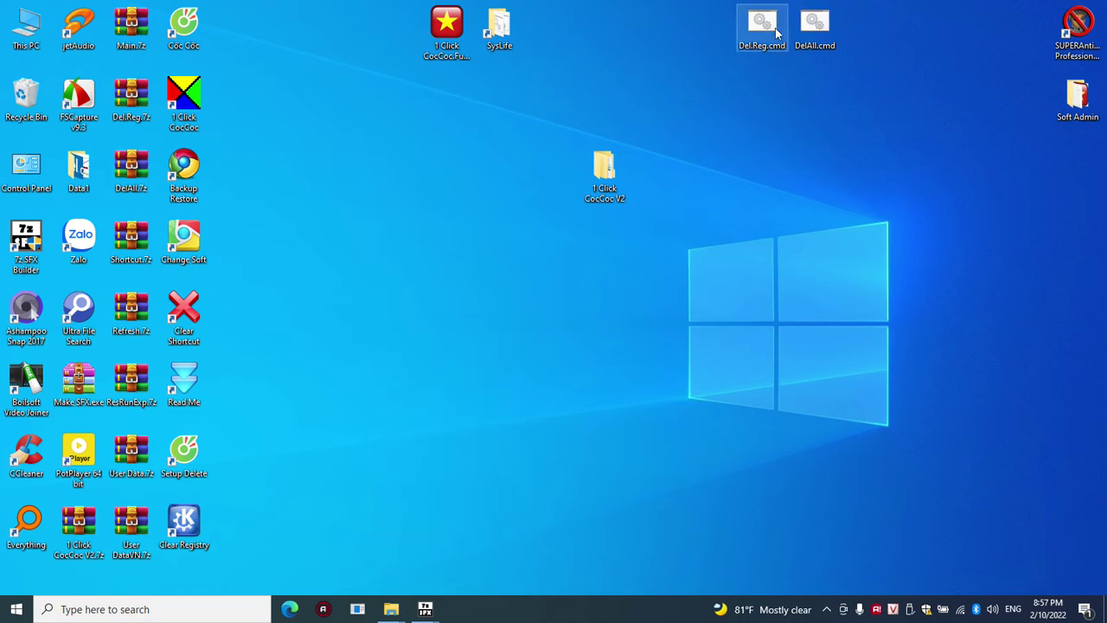
click(801, 84)
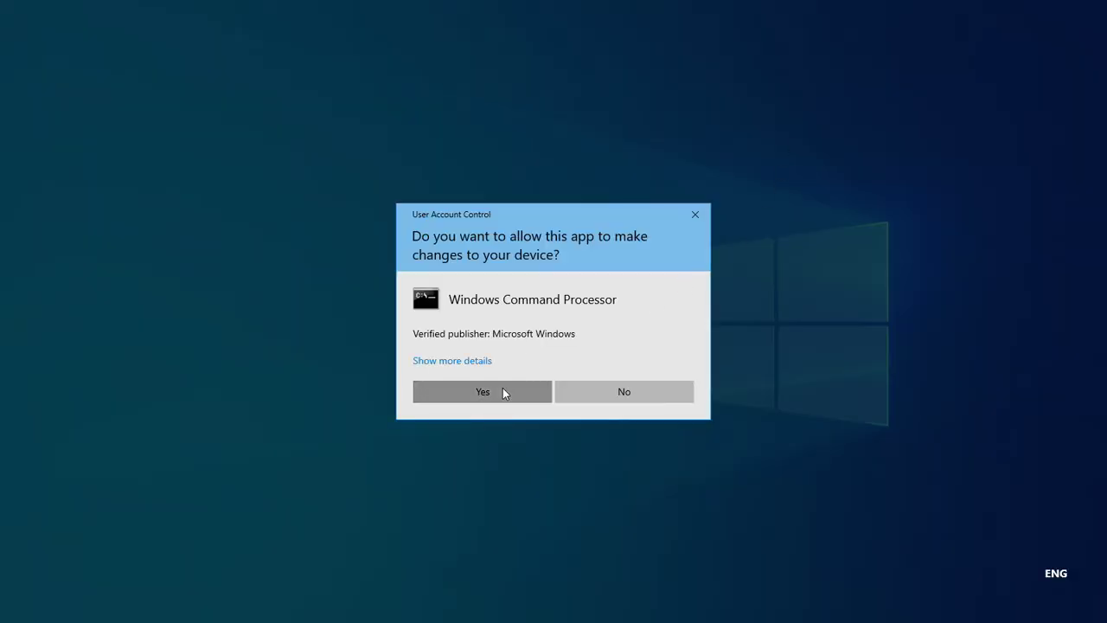
click(505, 388)
right_click(815, 28)
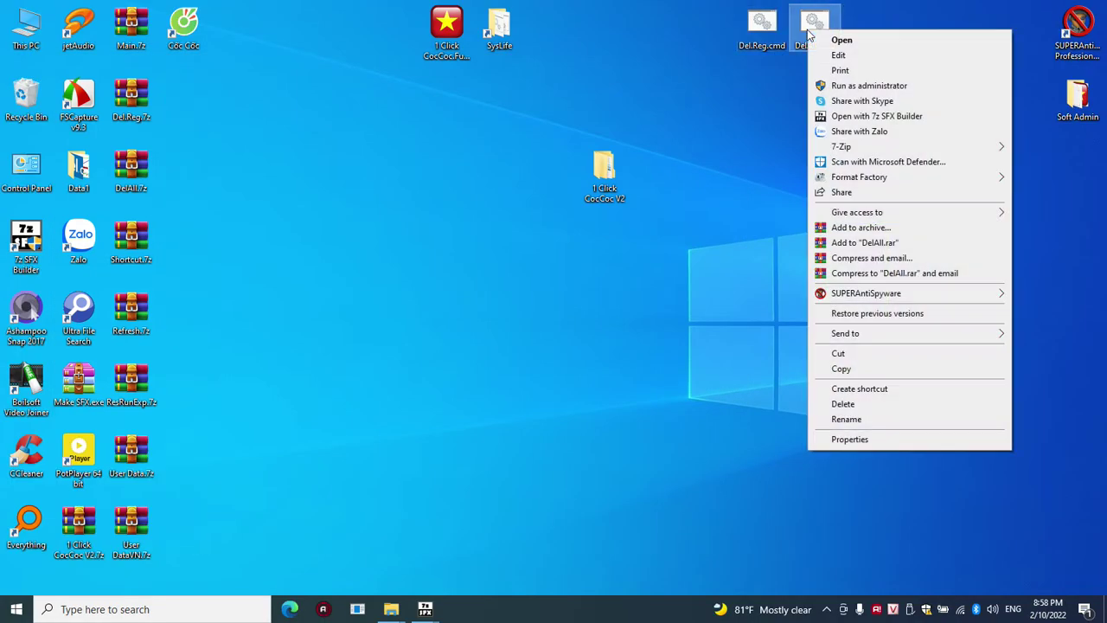
click(868, 85)
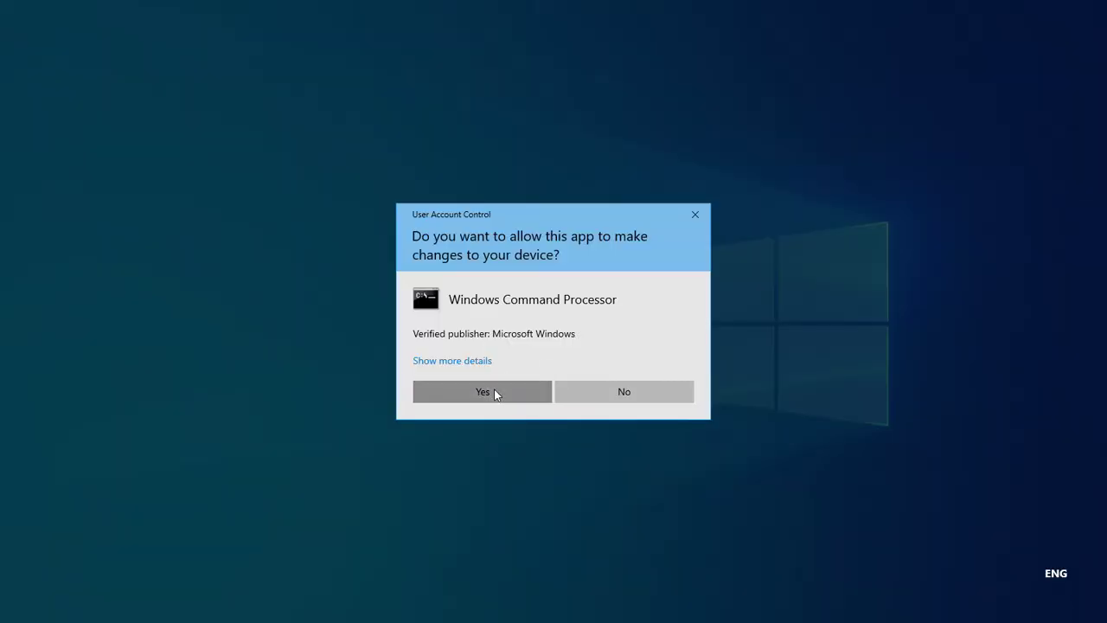
click(490, 391)
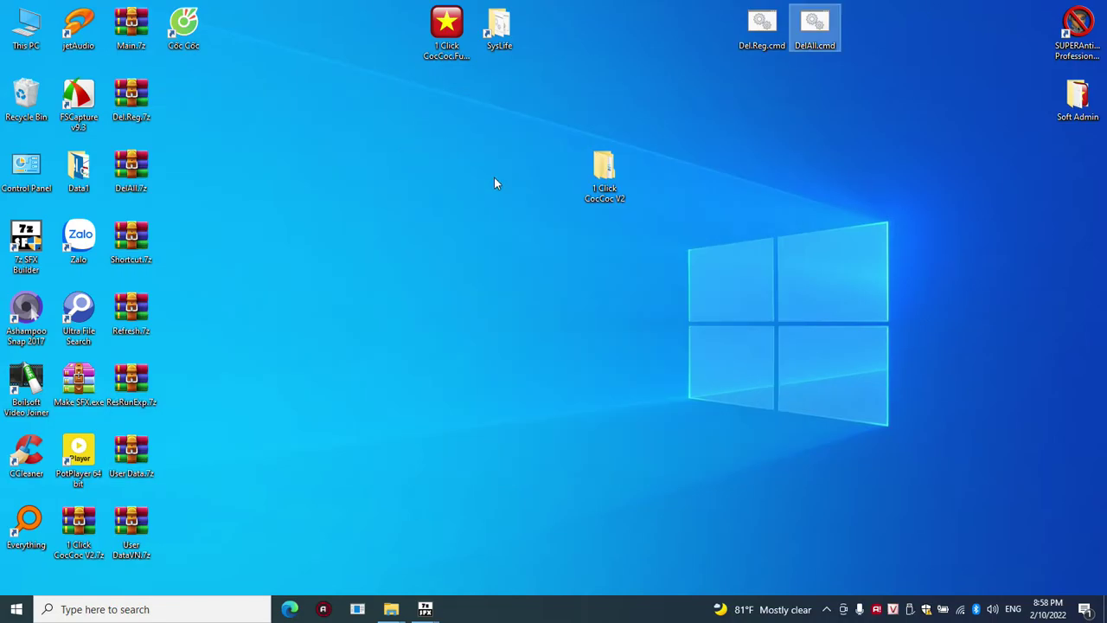
Step: Compress the AnySoft and Backup folders inside the 1 Click CocCoc V2 folder into 1 Click CocCoc V2.7z with 7-Zip at Ultra level
double_click(604, 168)
drag(446, 249, 389, 188)
right_click(391, 199)
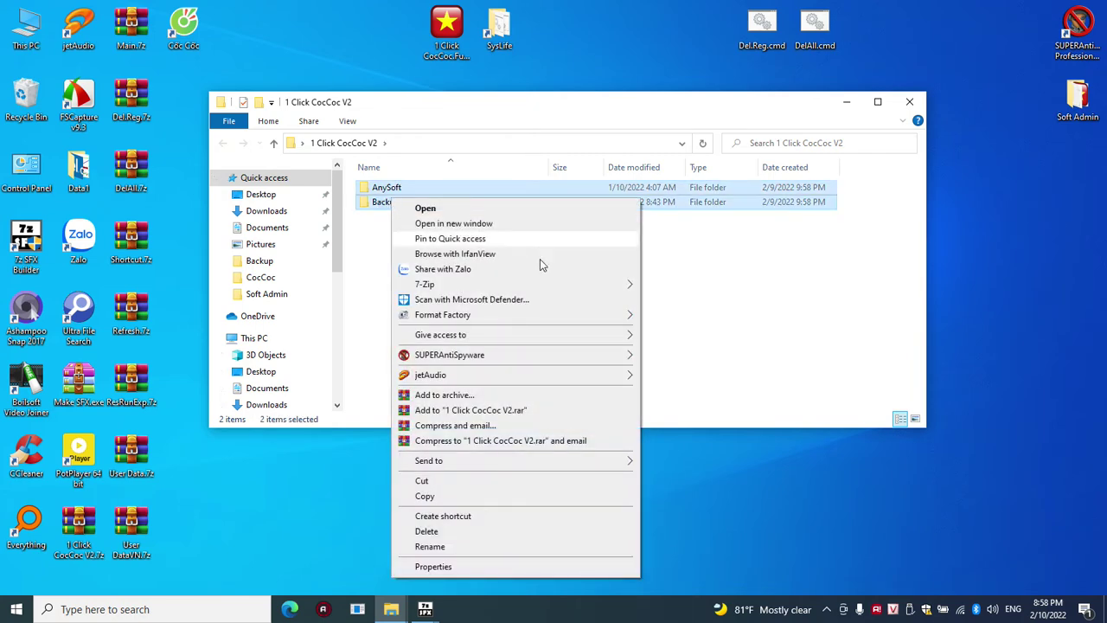
mouse_move(605, 291)
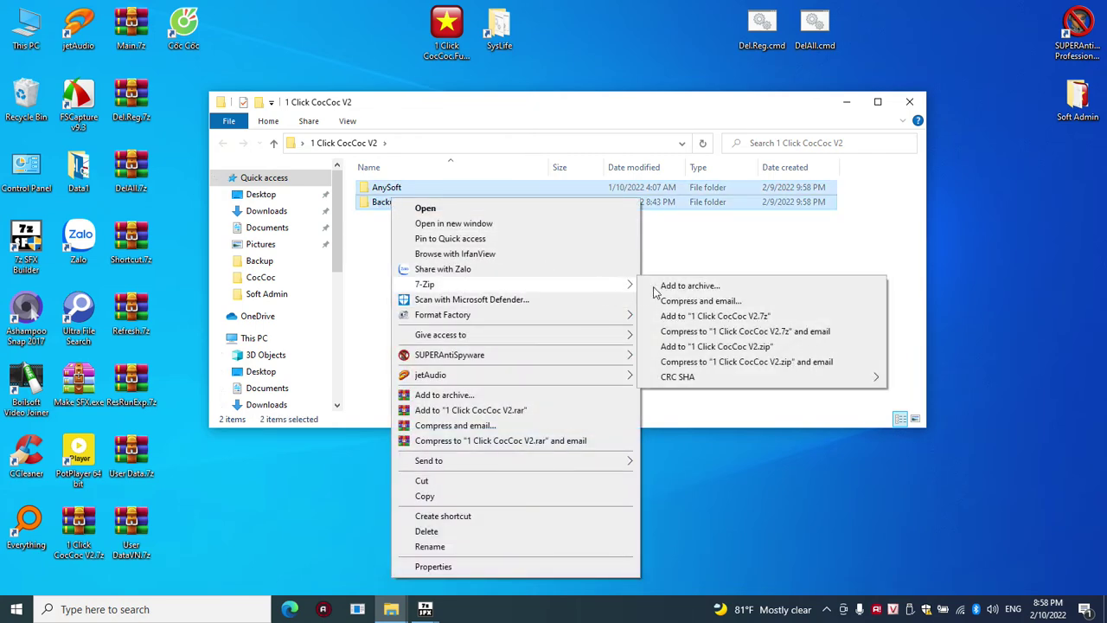
click(662, 286)
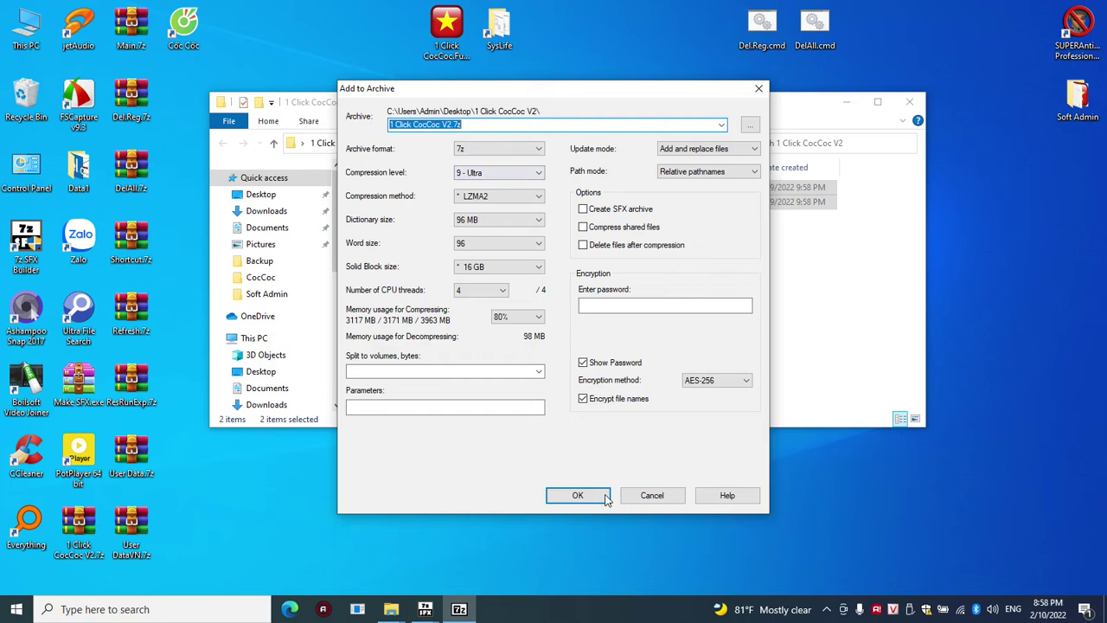
click(578, 496)
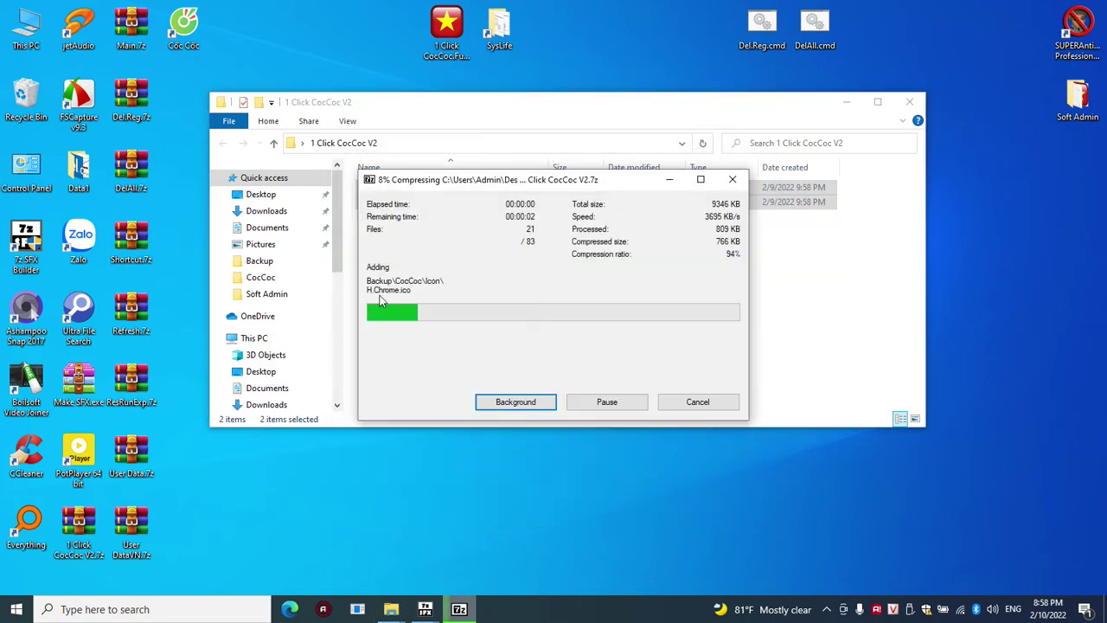
Step: Replace the old 1 Click CocCoc V2.7z on the desktop with the newly compressed archive and close the folder window
right_click(102, 524)
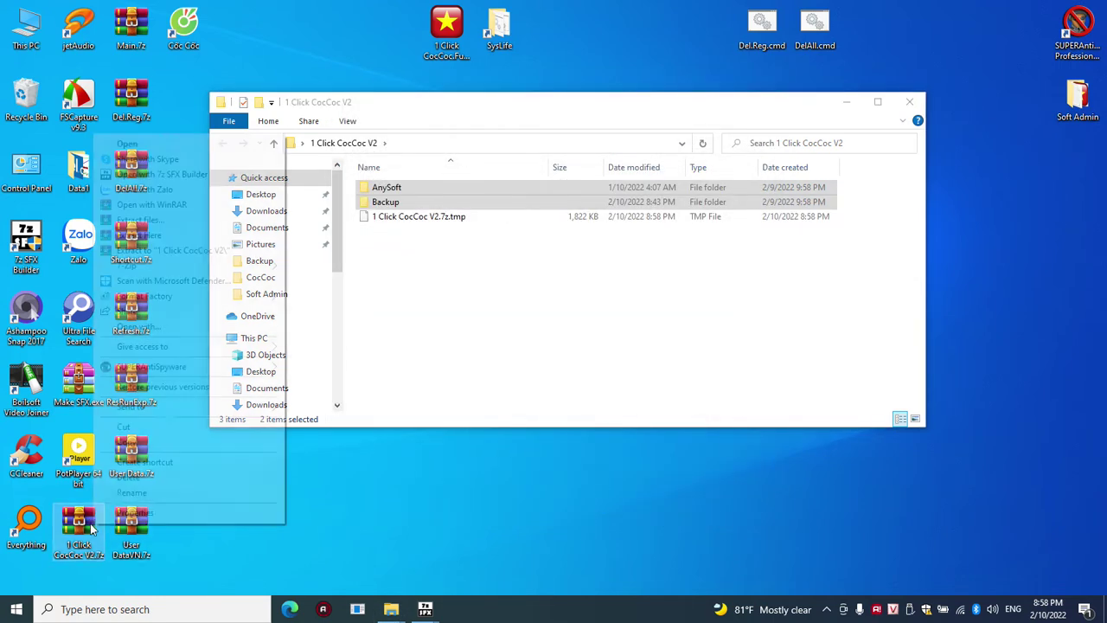
click(144, 478)
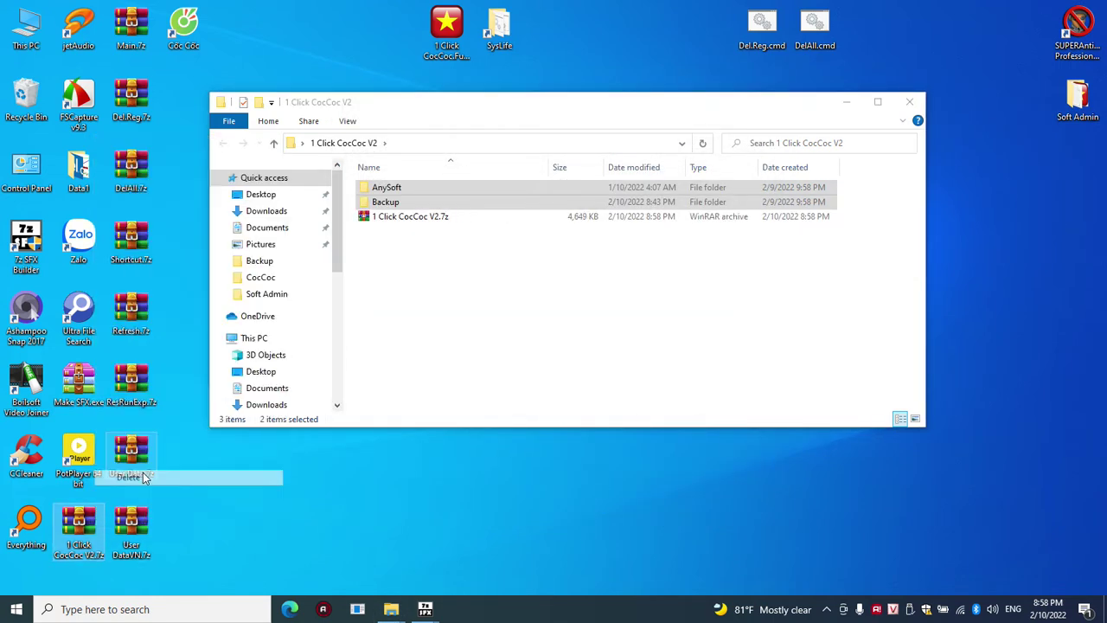
click(427, 224)
key(ctrl+x)
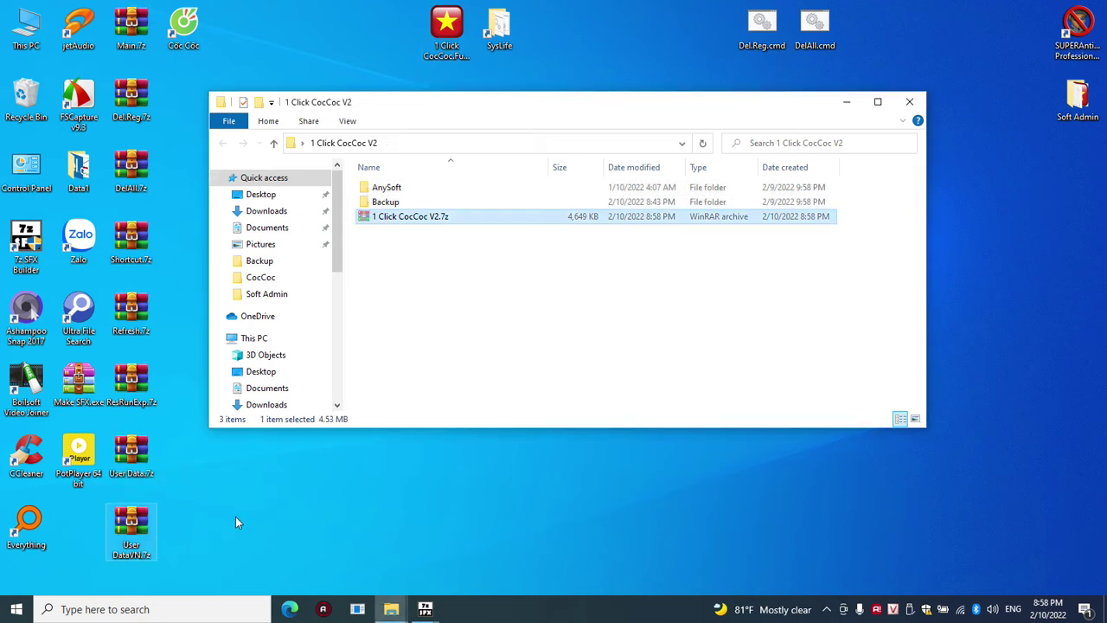
click(235, 516)
key(ctrl+v)
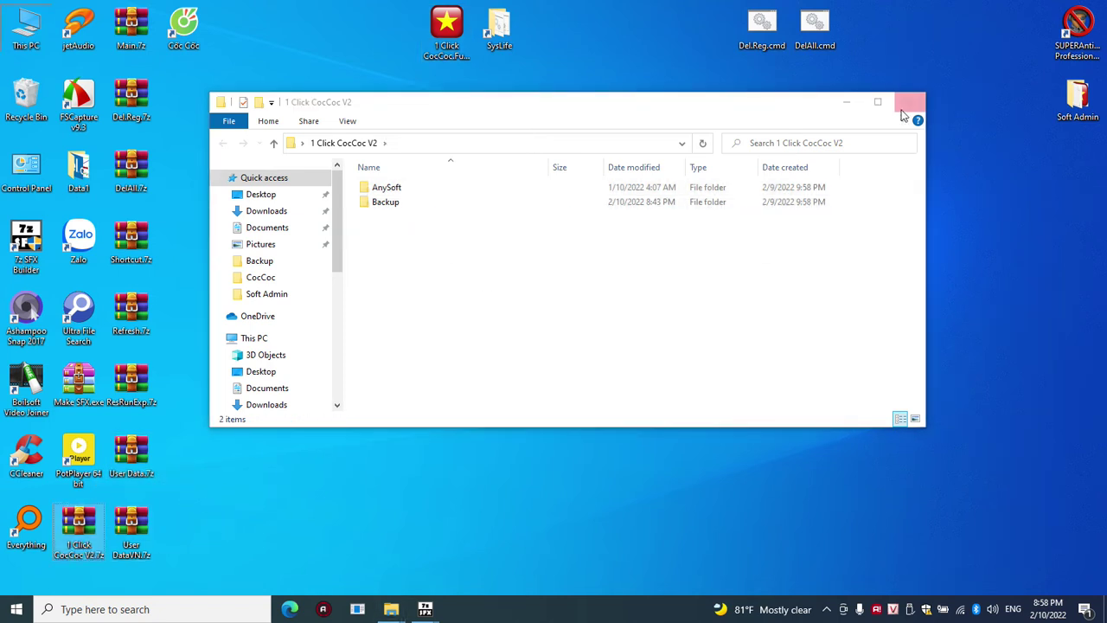
click(909, 104)
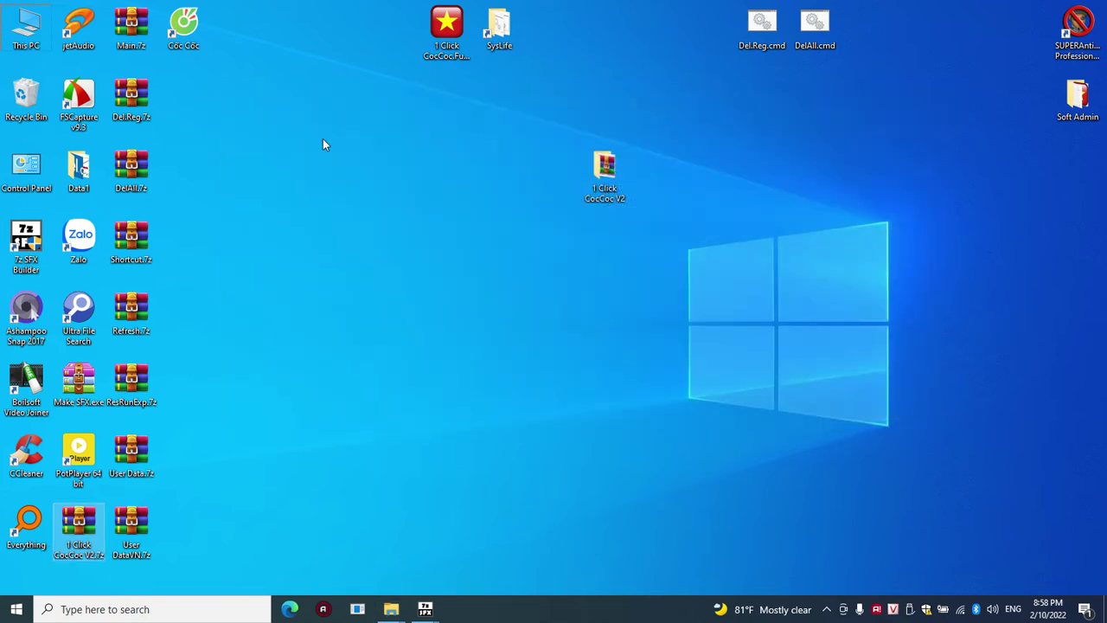
Step: Switch to the 7z SFX Builder project for 1 Click CocCoc 4.2.exe and select 1 Click CocCoc V2.7z from the desktop as its archive
click(424, 609)
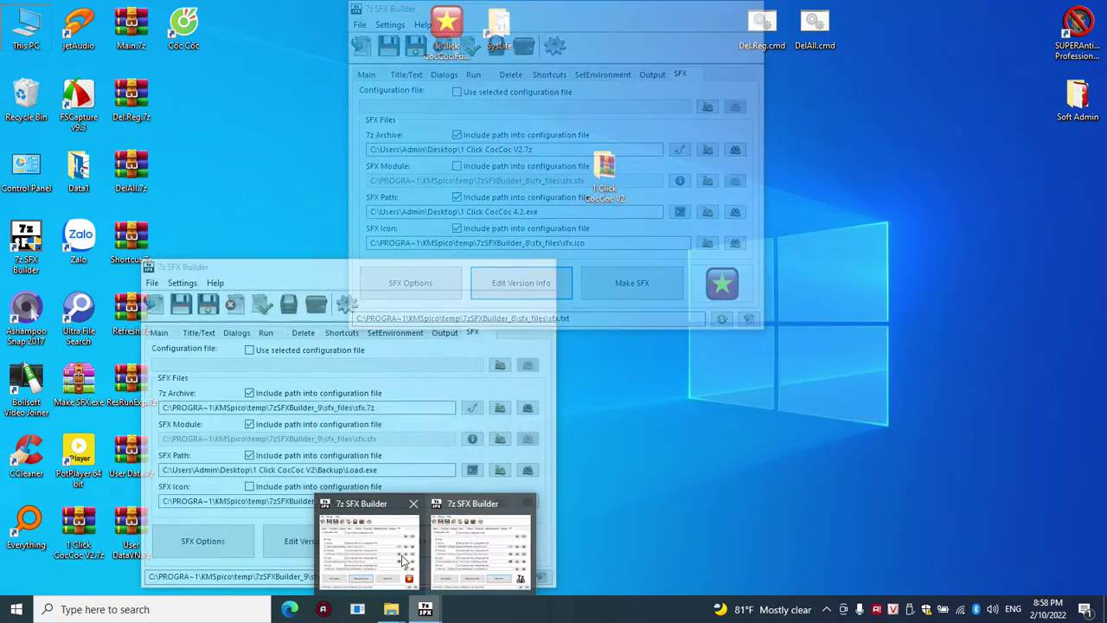
click(402, 560)
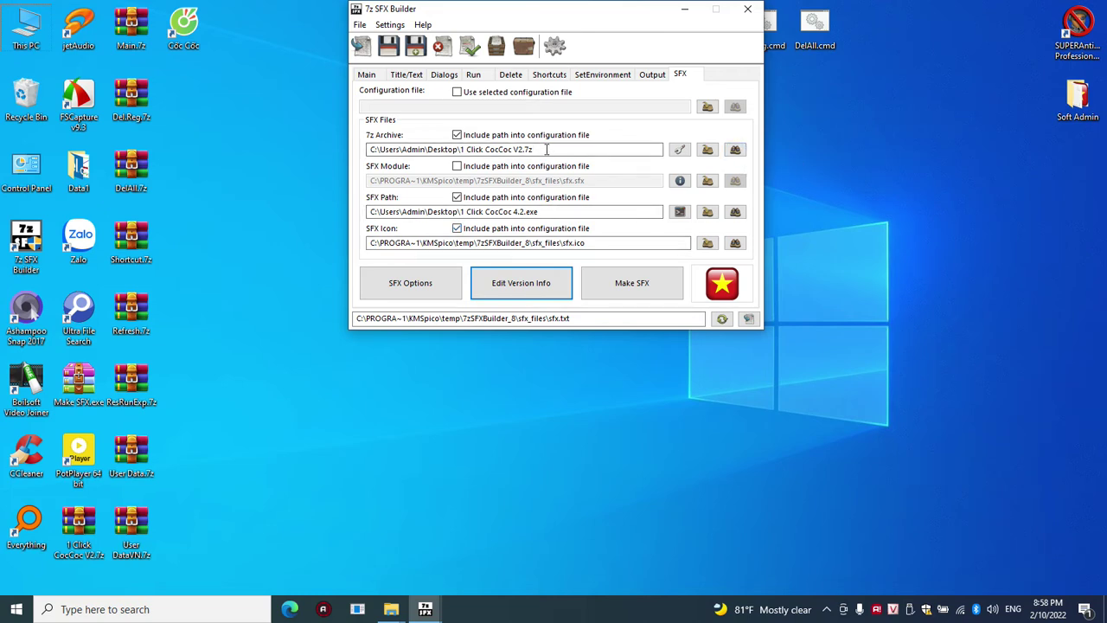
click(733, 150)
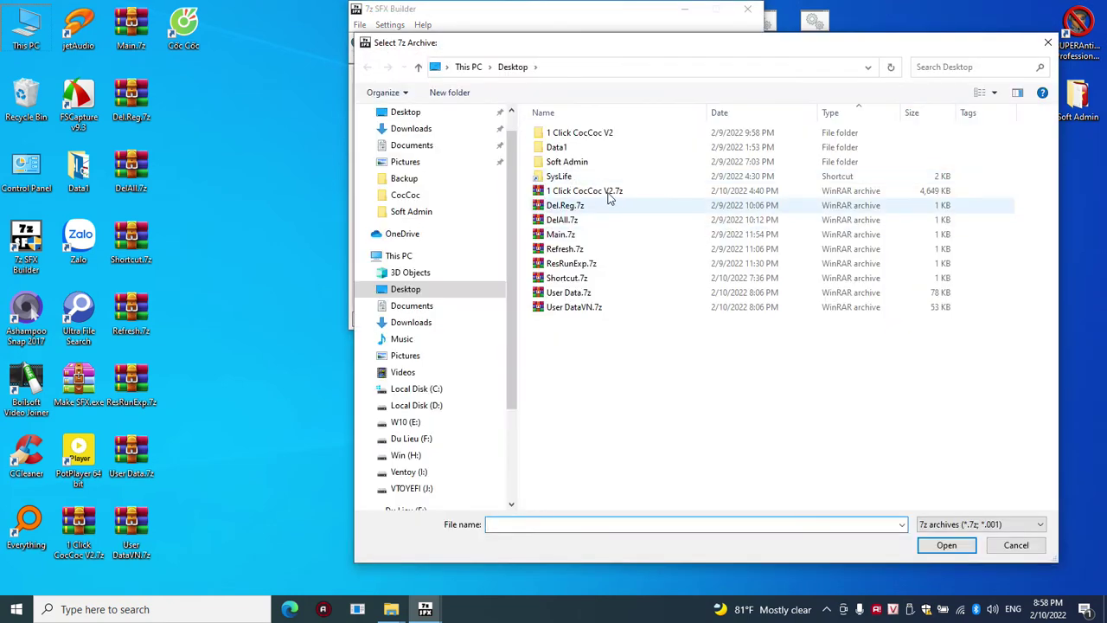
double_click(596, 192)
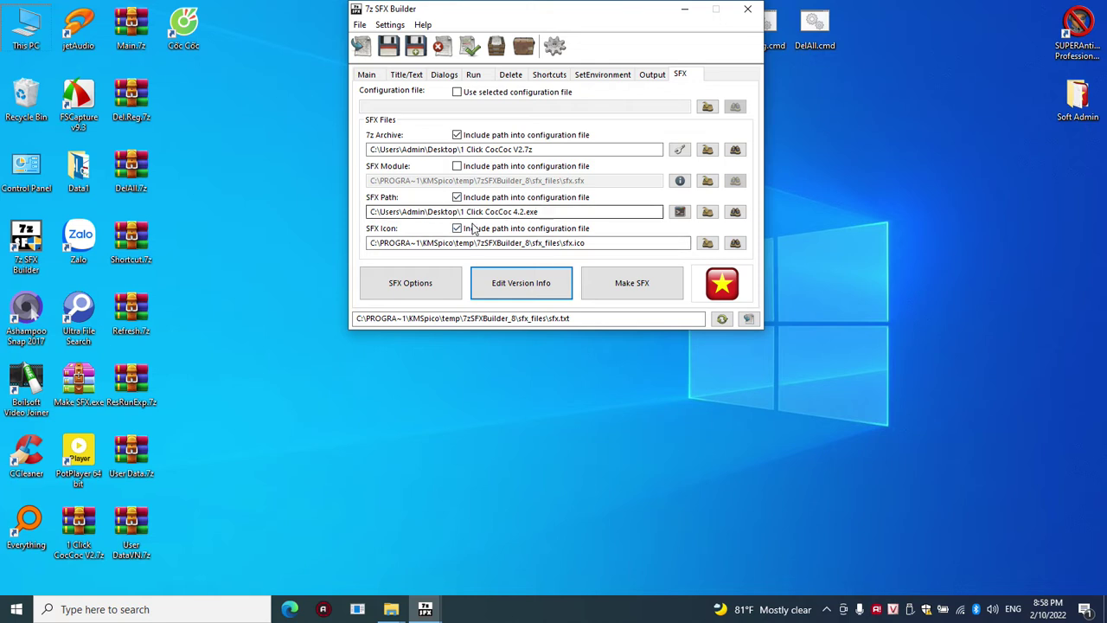
Step: Review the SFX module options and the main, title/text, dialogs, run and delete settings of the project
click(414, 284)
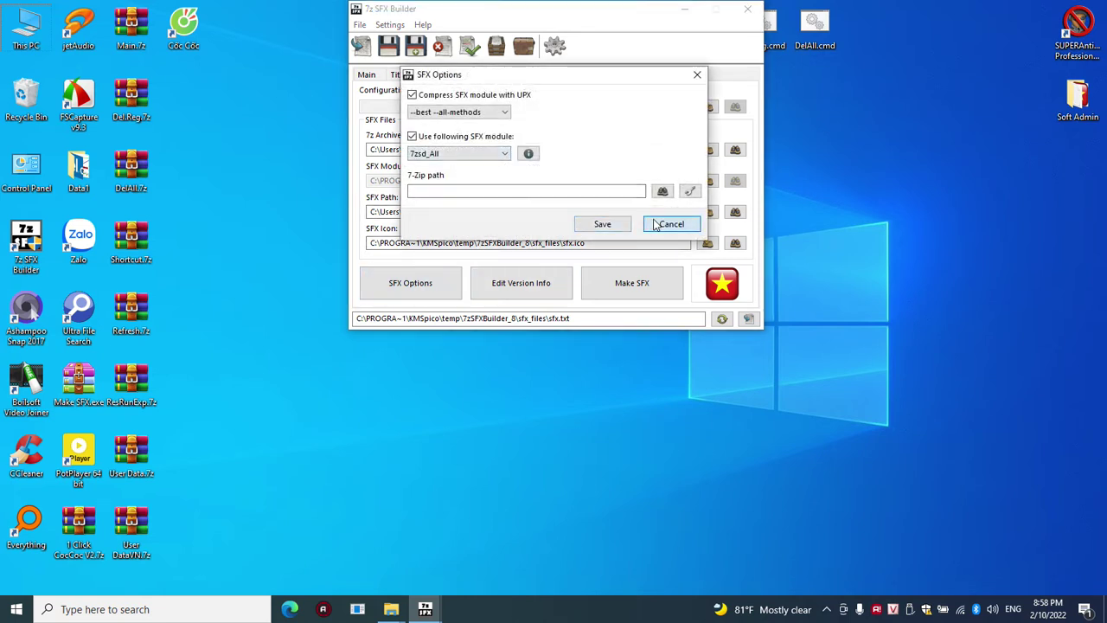
click(666, 224)
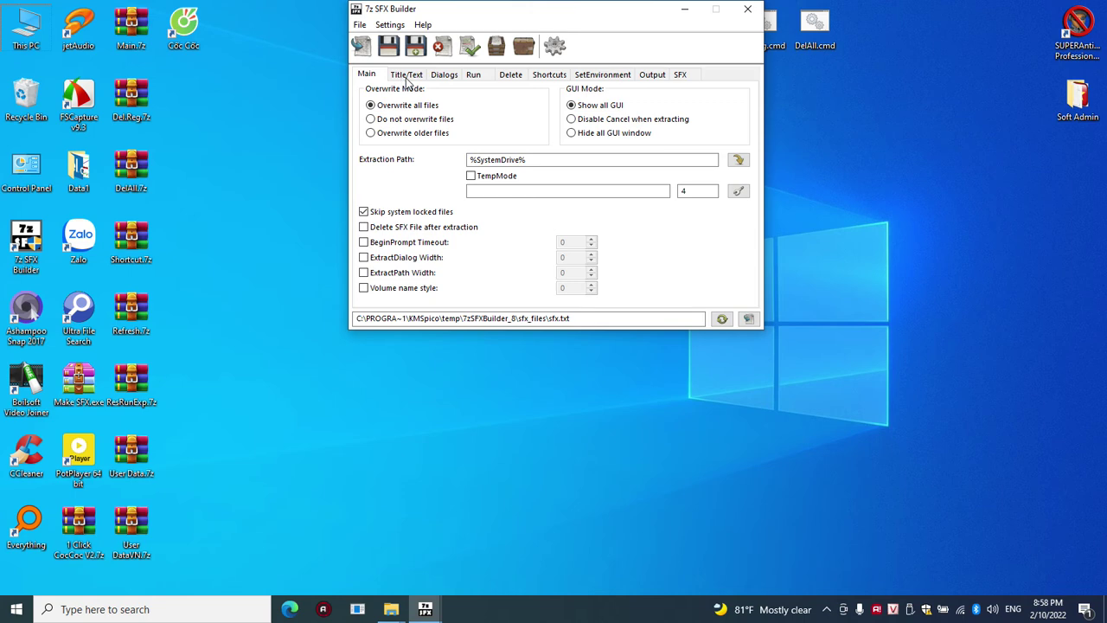
click(406, 75)
click(445, 75)
click(473, 75)
click(510, 75)
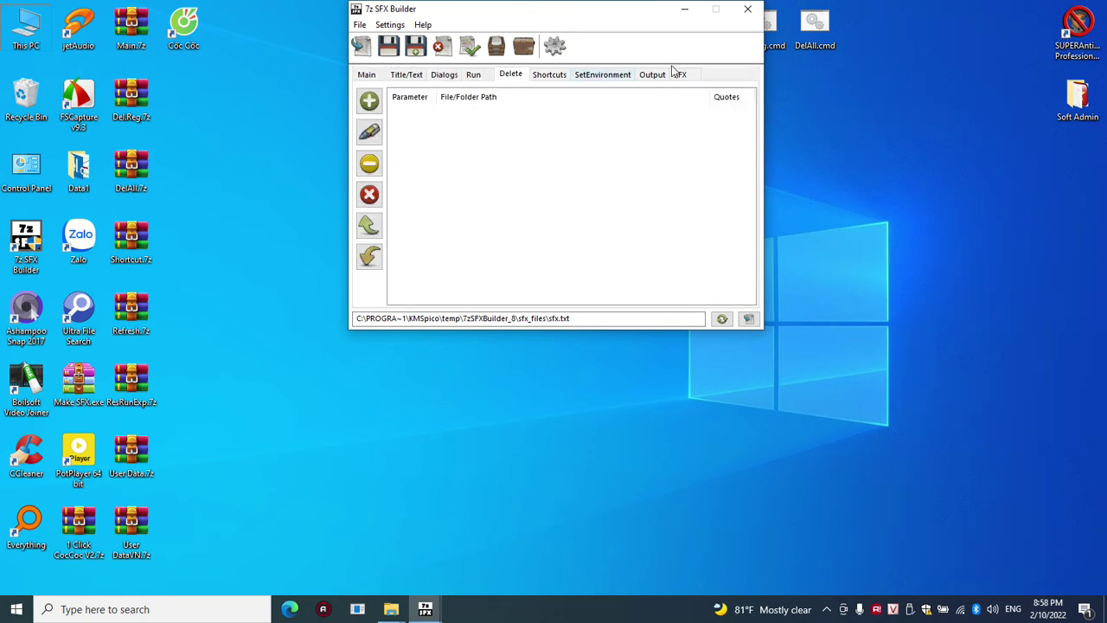
click(679, 75)
Step: Build the self-extracting executable 1 Click CocCoc 4.2.exe on the desktop, then dismiss the build report and minimize the builder
drag(619, 15, 874, 177)
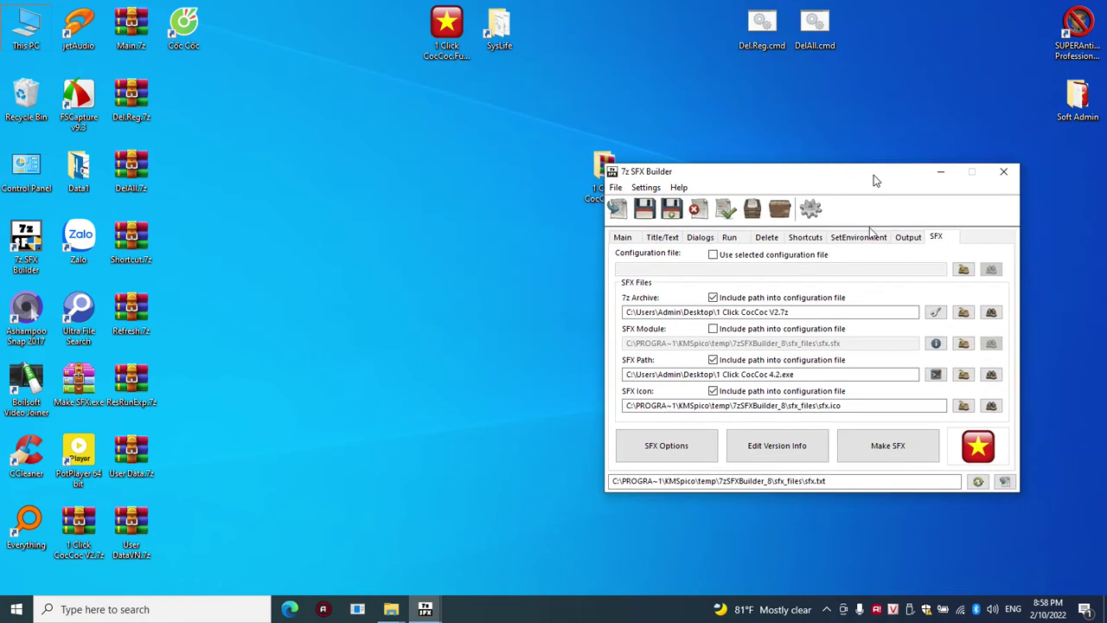
click(882, 448)
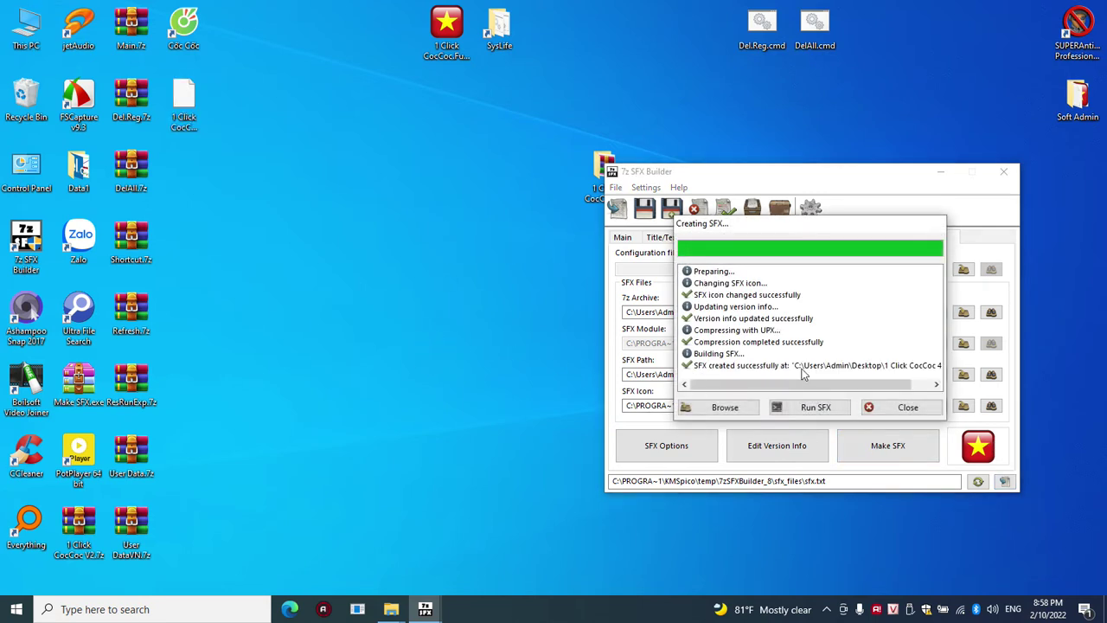
click(907, 408)
click(940, 171)
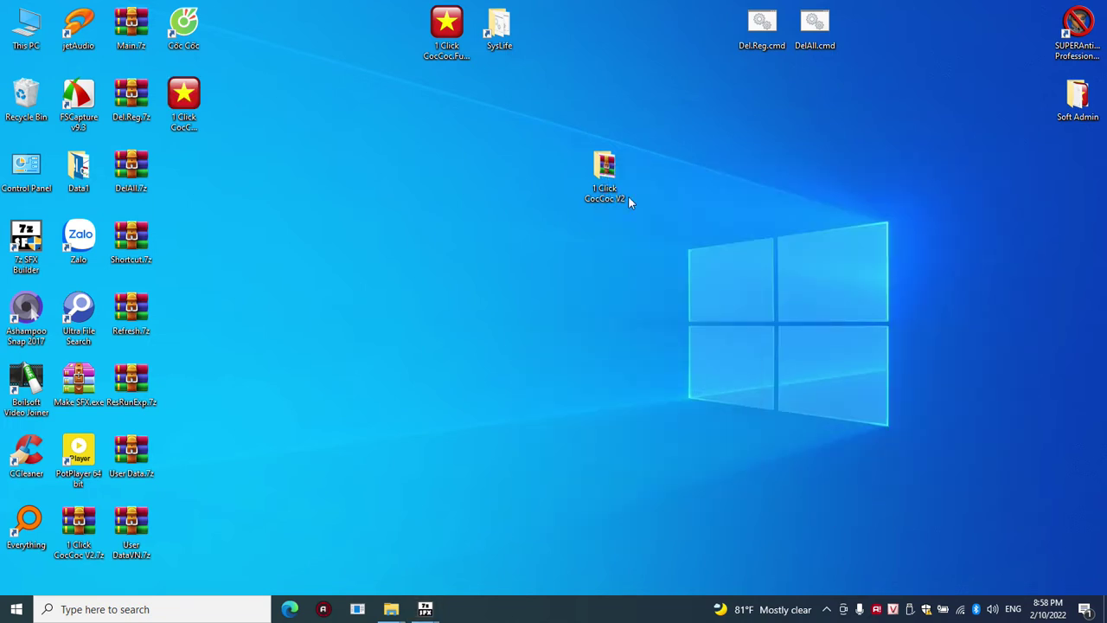
right_click(339, 185)
right_click(194, 222)
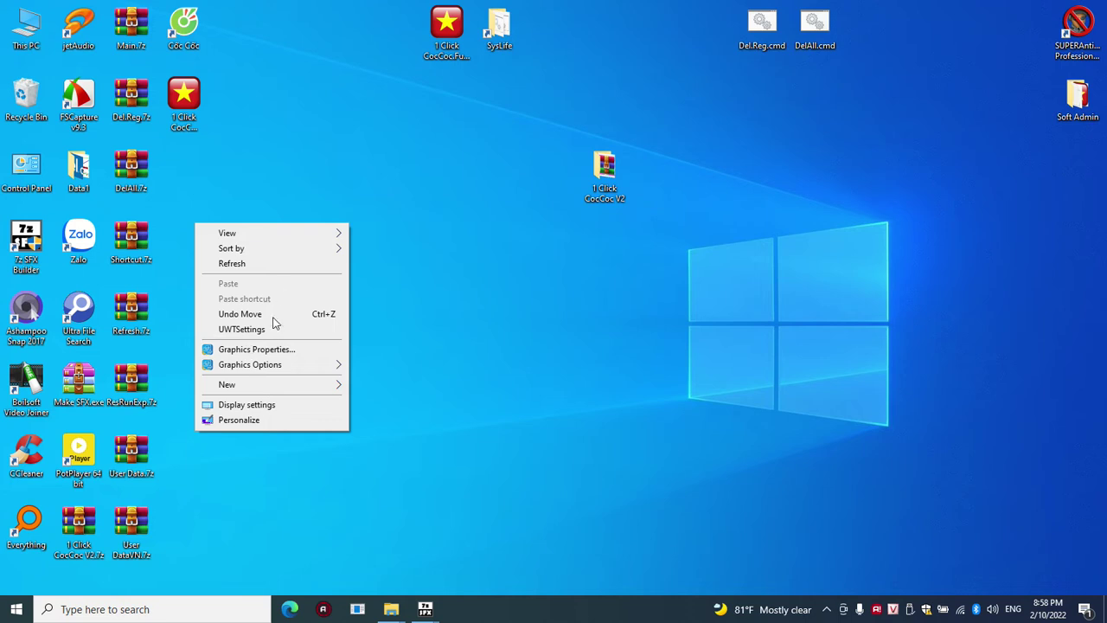
click(295, 197)
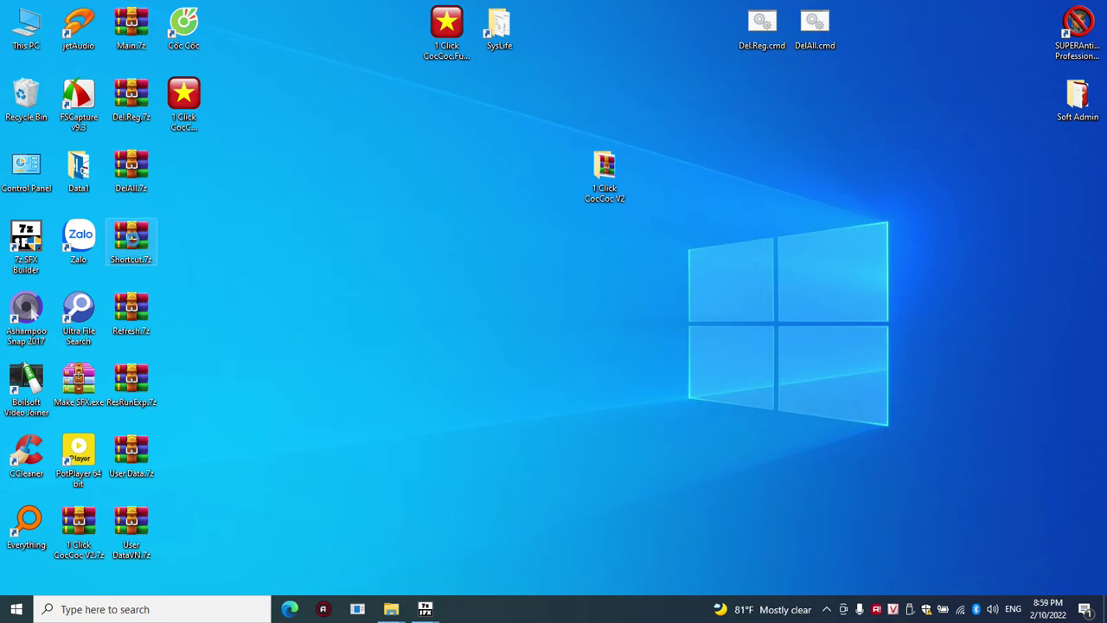
Step: Move the new 1 Click CocCoc executable below the 1 Click CocCoc V2 folder and delete the old 1 Click CocCoc.Full executable from the desktop
right_click(134, 238)
click(605, 240)
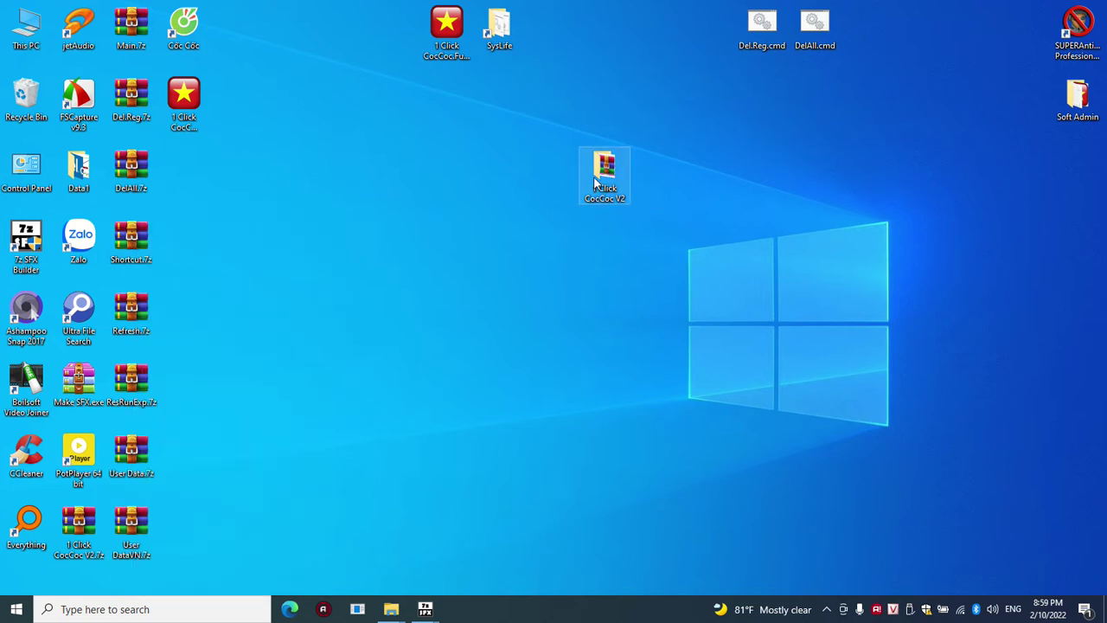
right_click(597, 180)
click(189, 113)
drag(189, 112, 600, 252)
right_click(449, 30)
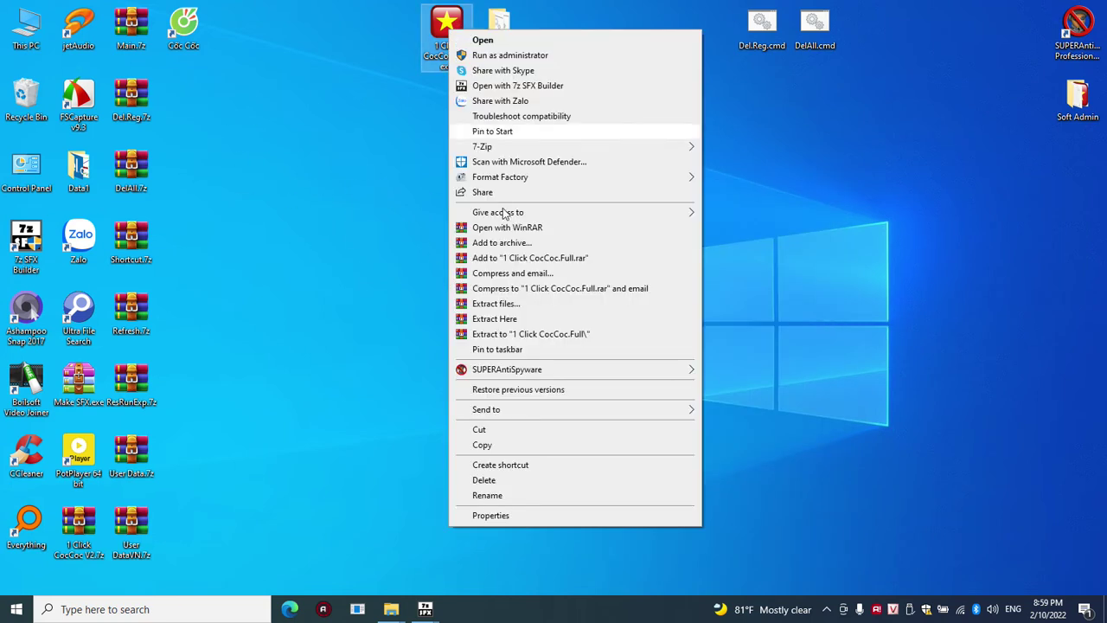
click(482, 475)
Step: Run the new 1 Click CocCoc executable with administrator approval and close its backup/restore console and the TaskM.png guide image
click(483, 402)
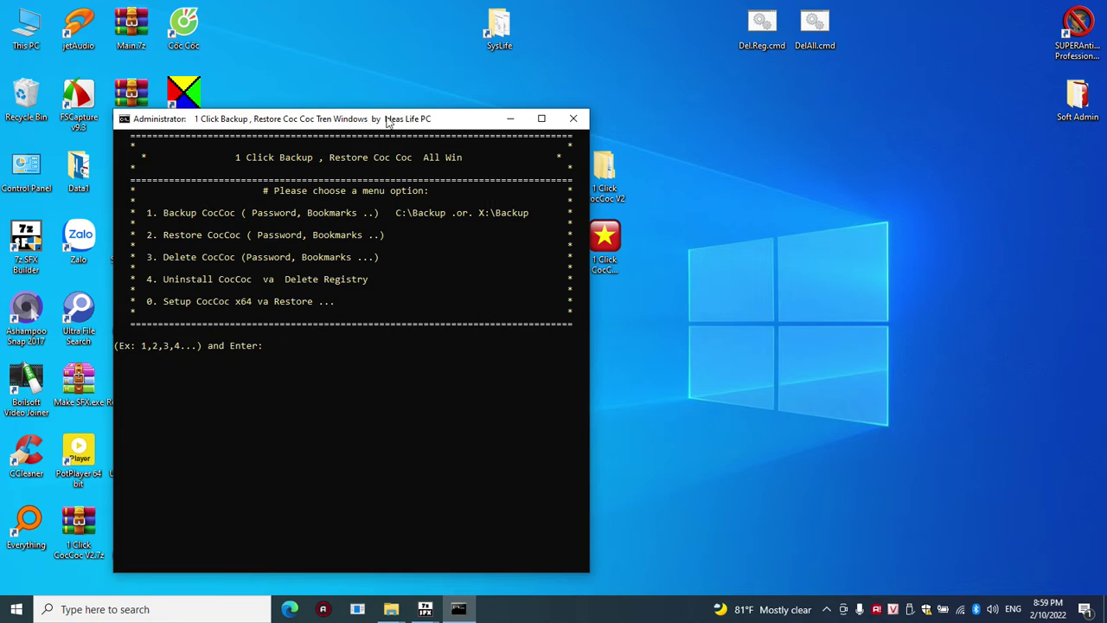
drag(387, 122, 705, 125)
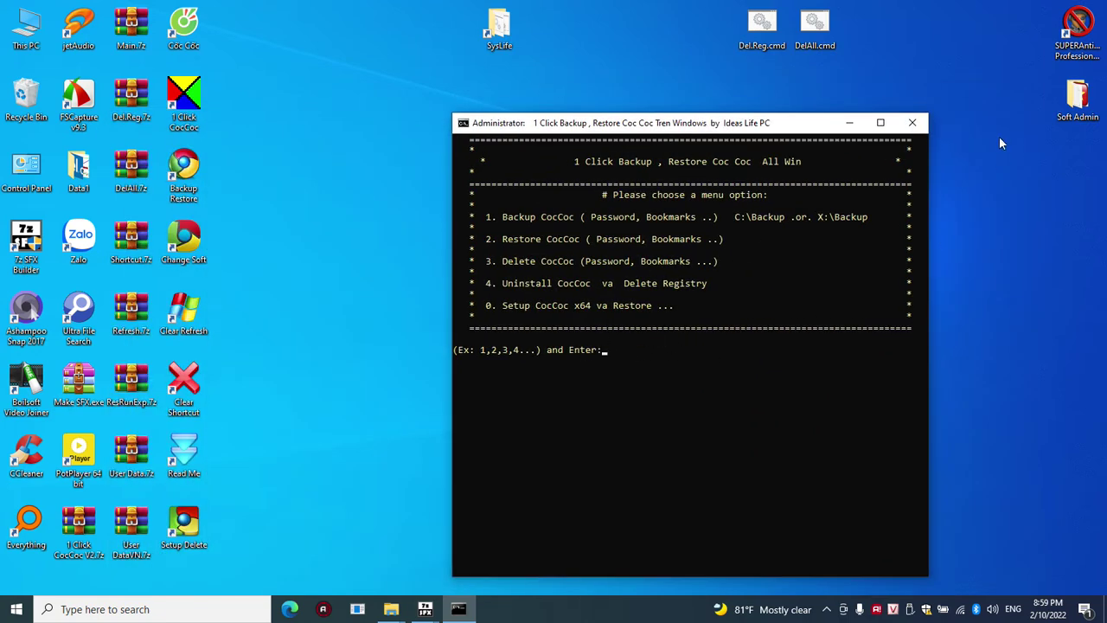
click(913, 123)
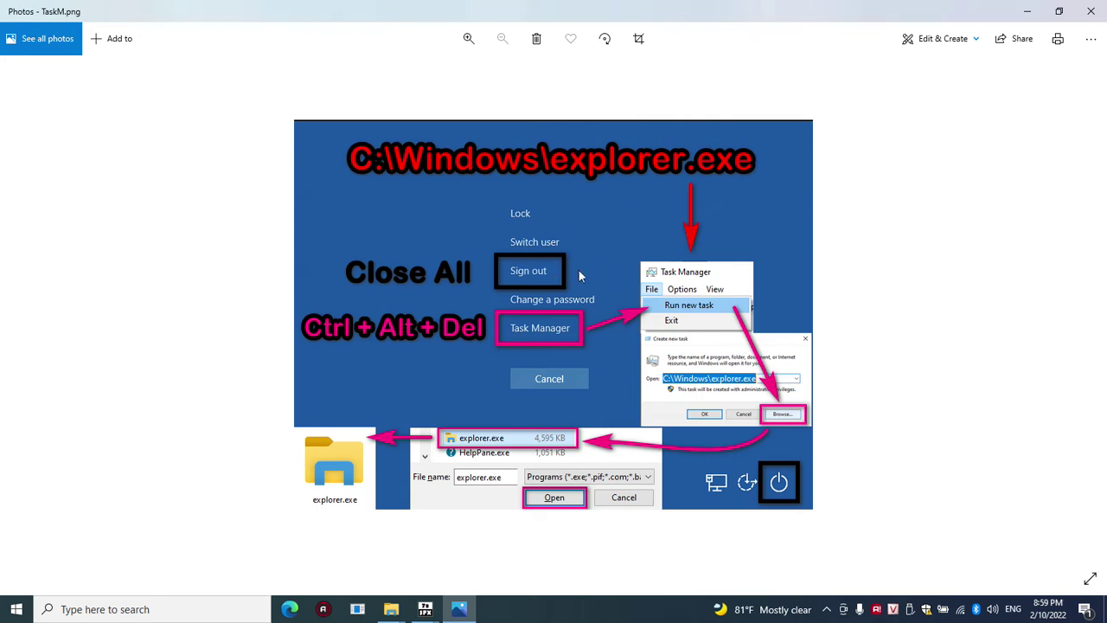
click(1092, 11)
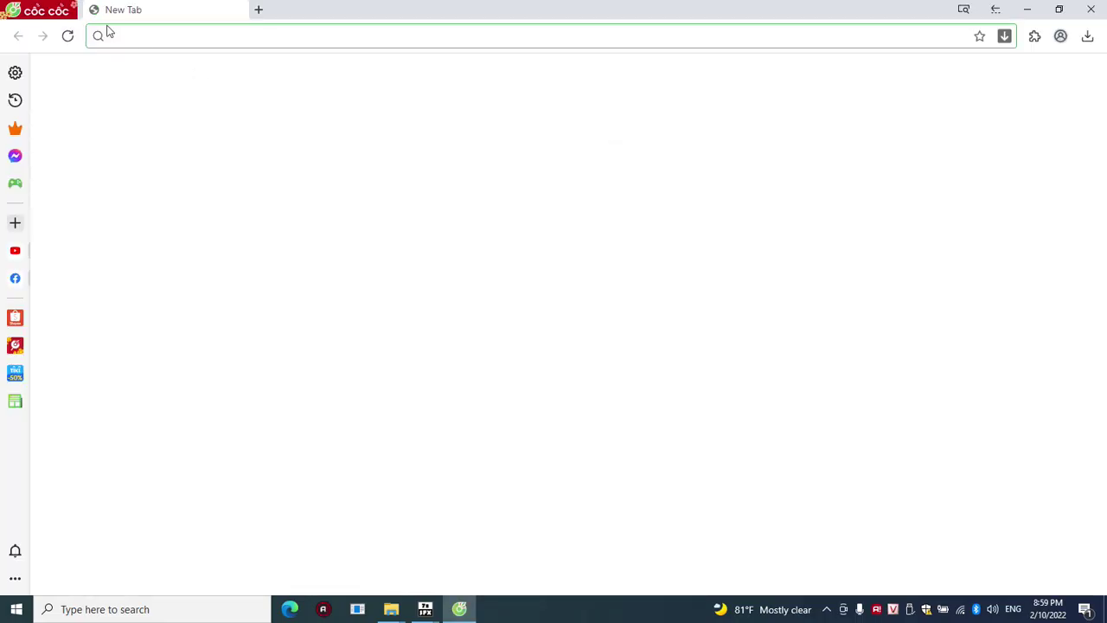
Step: Check the language of the Cốc Cốc browser's main menu, then close the browser
click(37, 10)
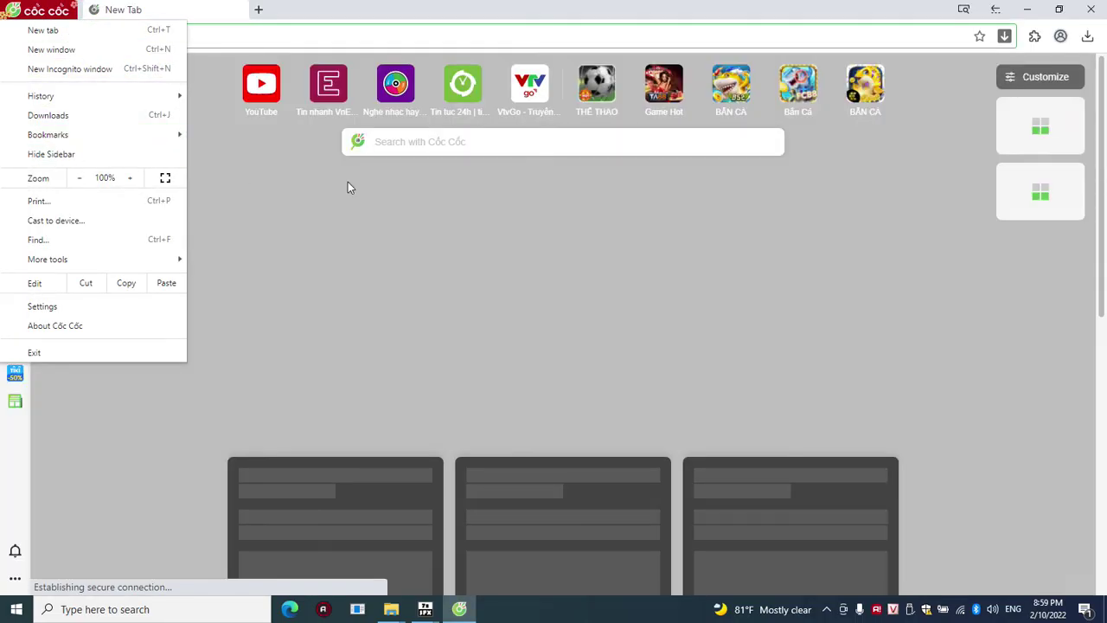
click(729, 210)
key(alt+F4)
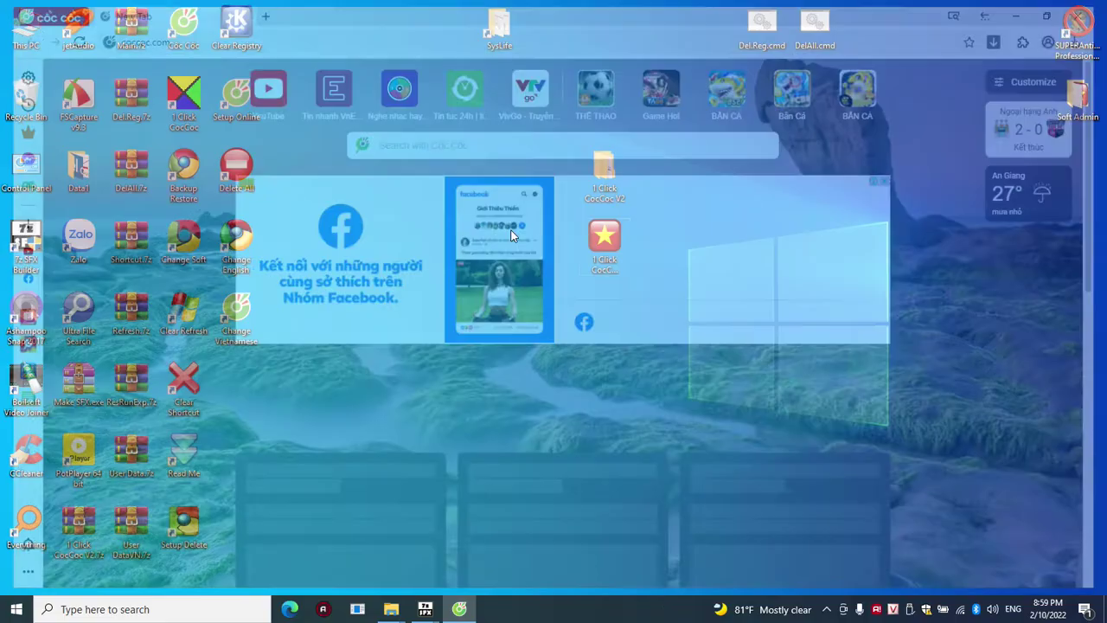
Step: Switch Cốc Cốc to Vietnamese with the Change Vietnamese shortcut, check the browser's main menu and close the browser
double_click(246, 318)
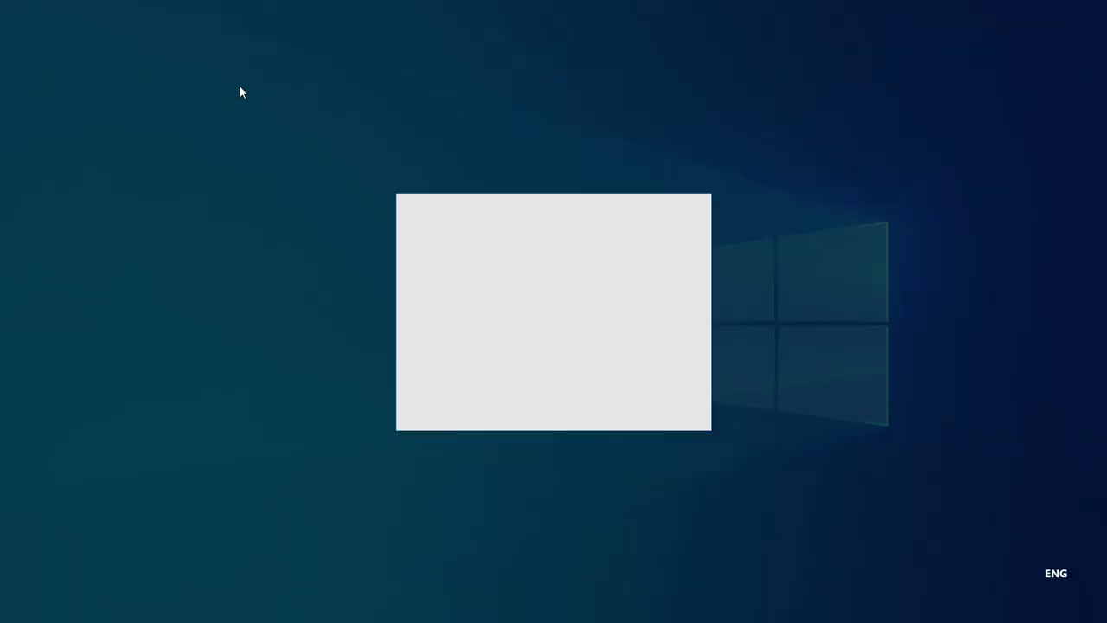
click(519, 403)
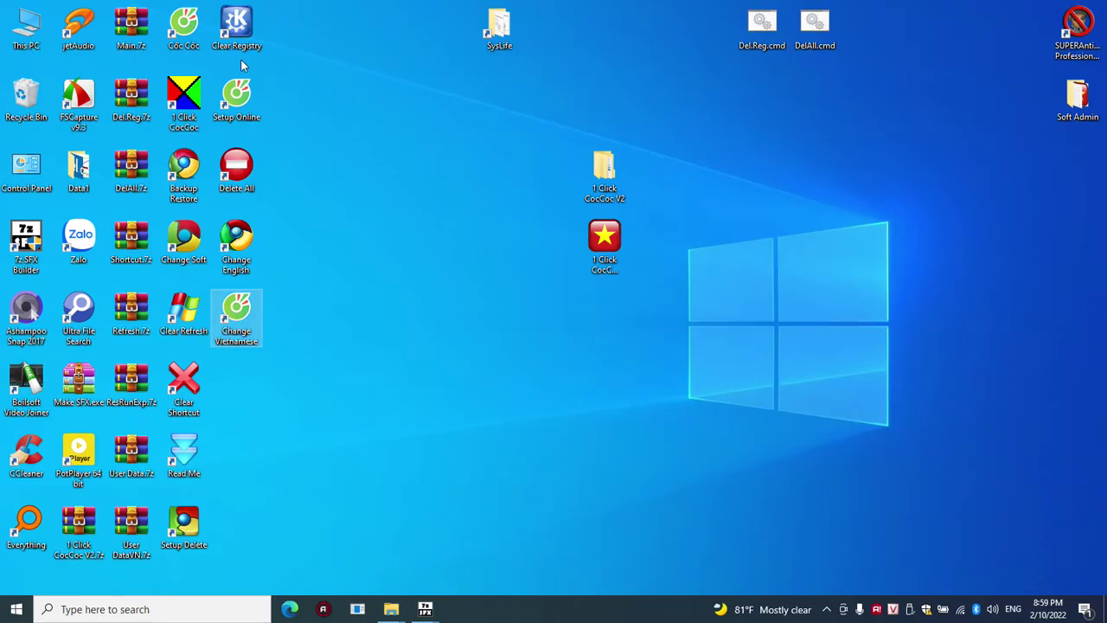
double_click(195, 30)
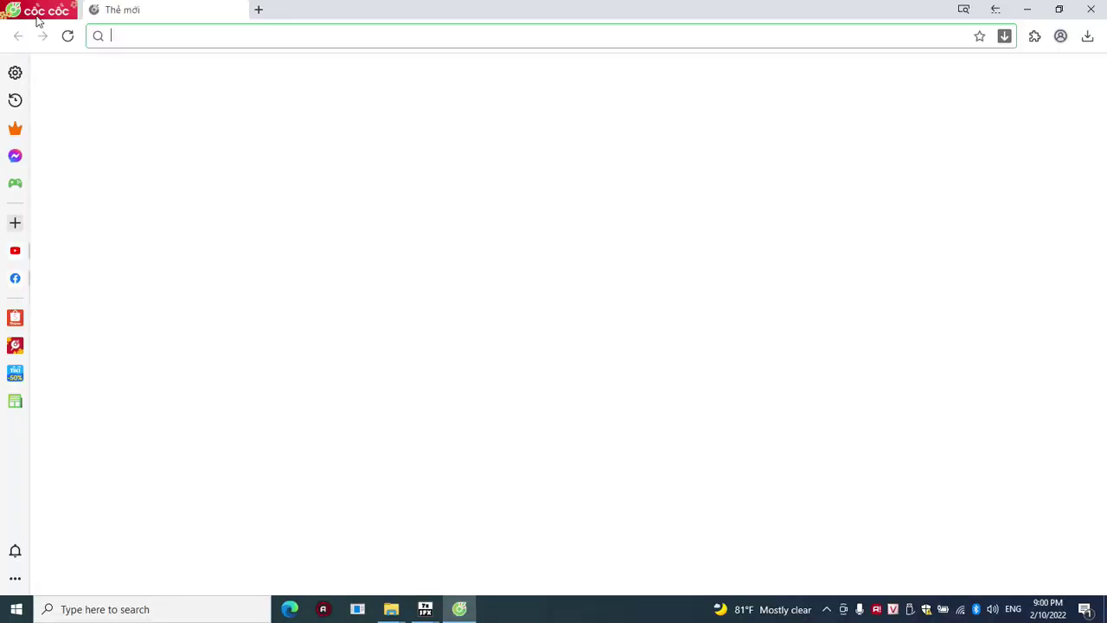
click(38, 18)
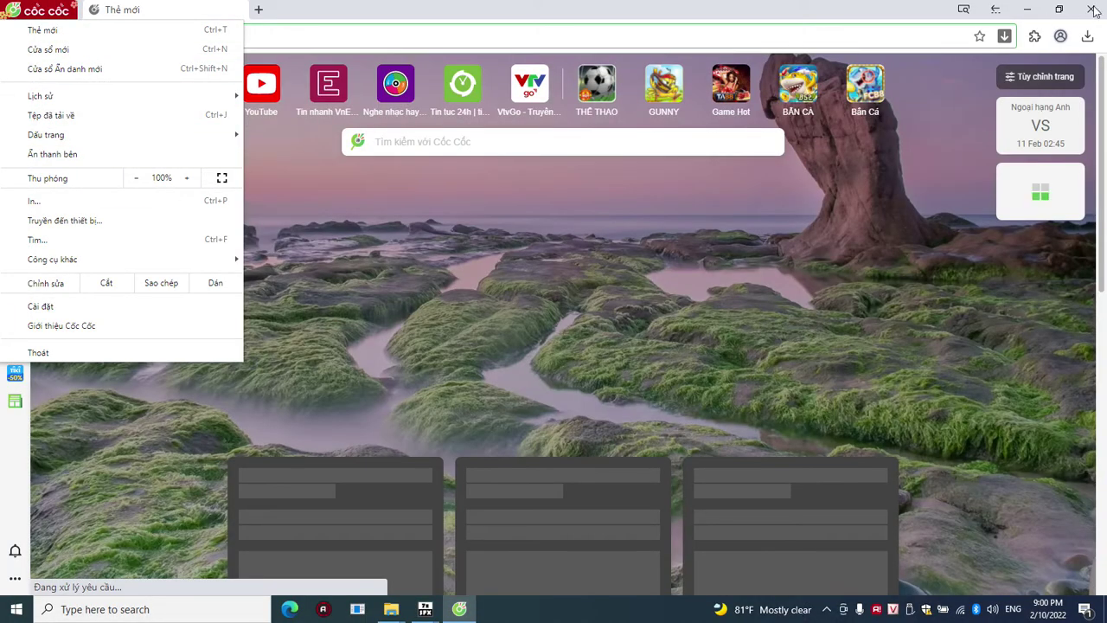
click(1092, 9)
click(1091, 9)
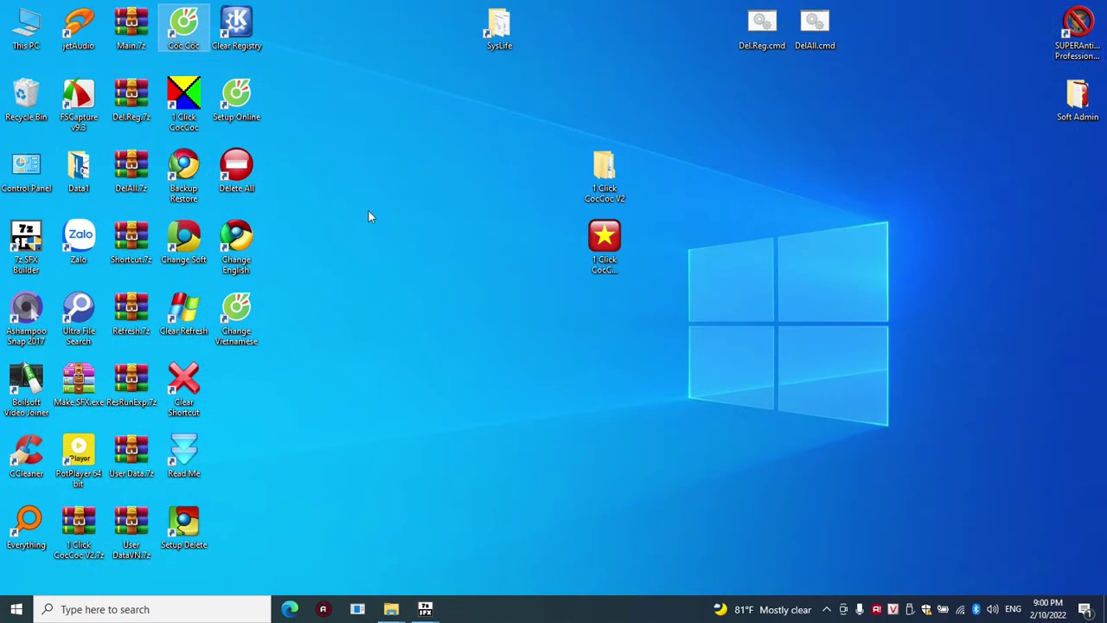
Step: Switch Cốc Cốc to English with the Change English shortcut, check the browser's main menu and close the browser
click(241, 249)
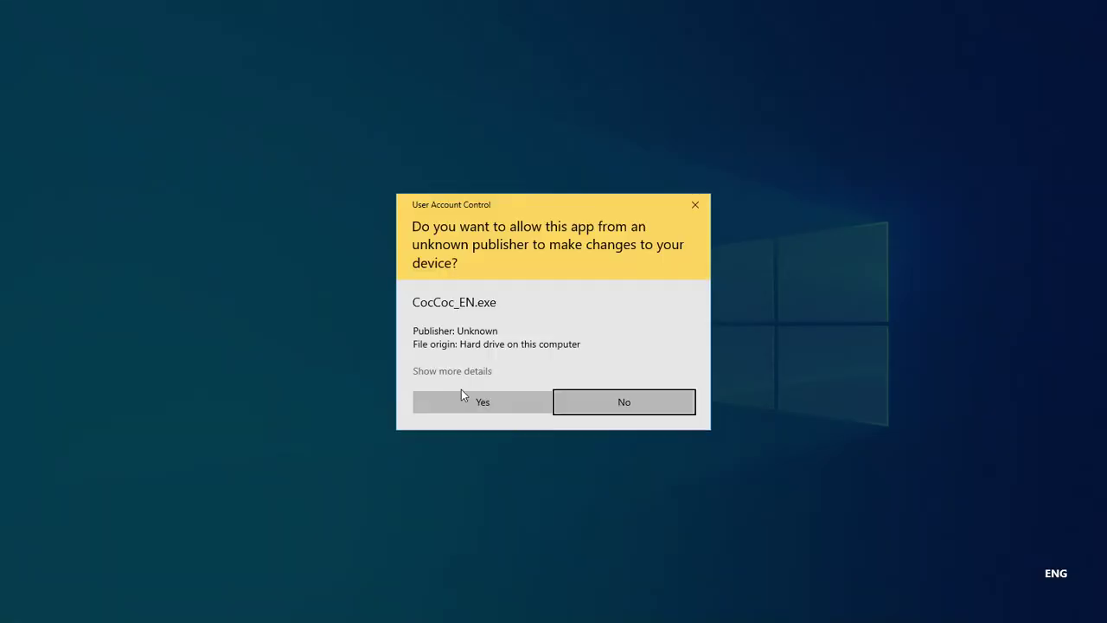
click(467, 396)
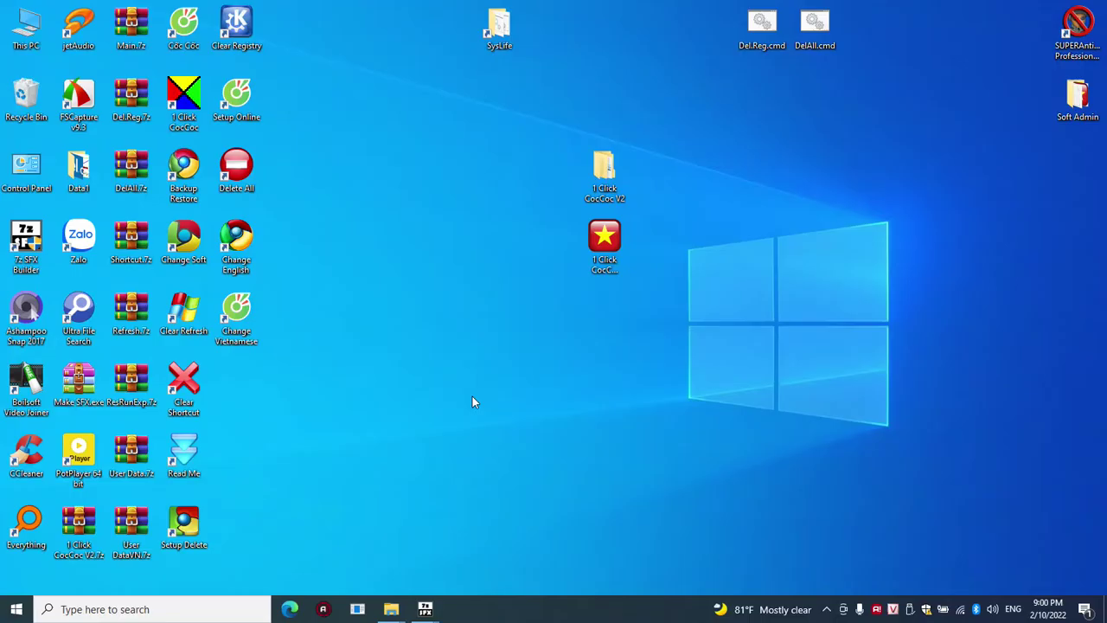
double_click(189, 28)
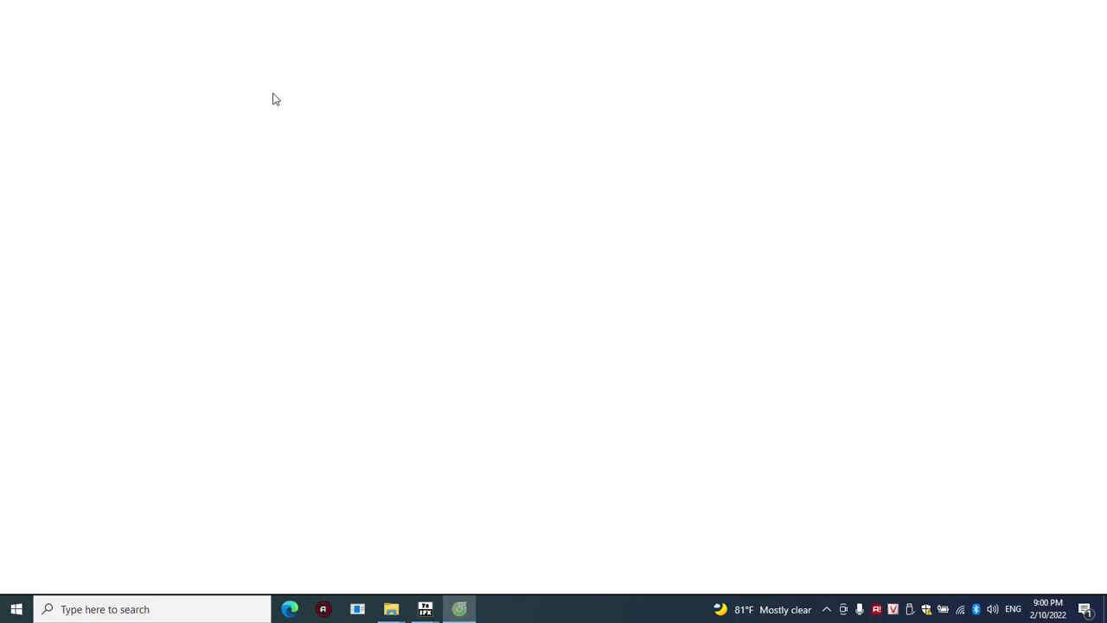
click(31, 16)
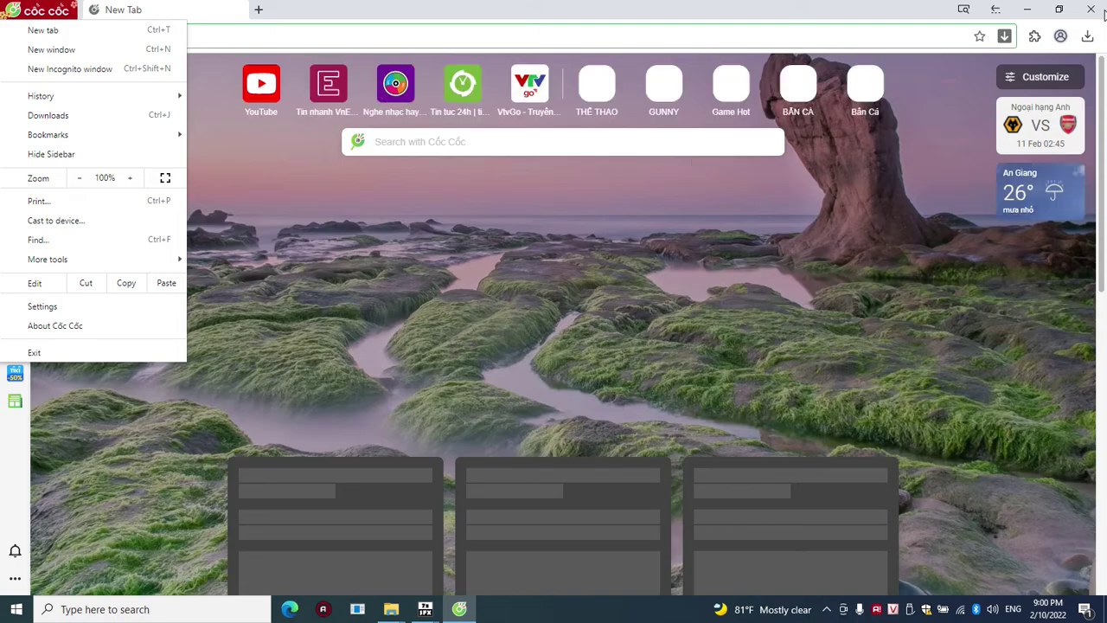
click(1091, 9)
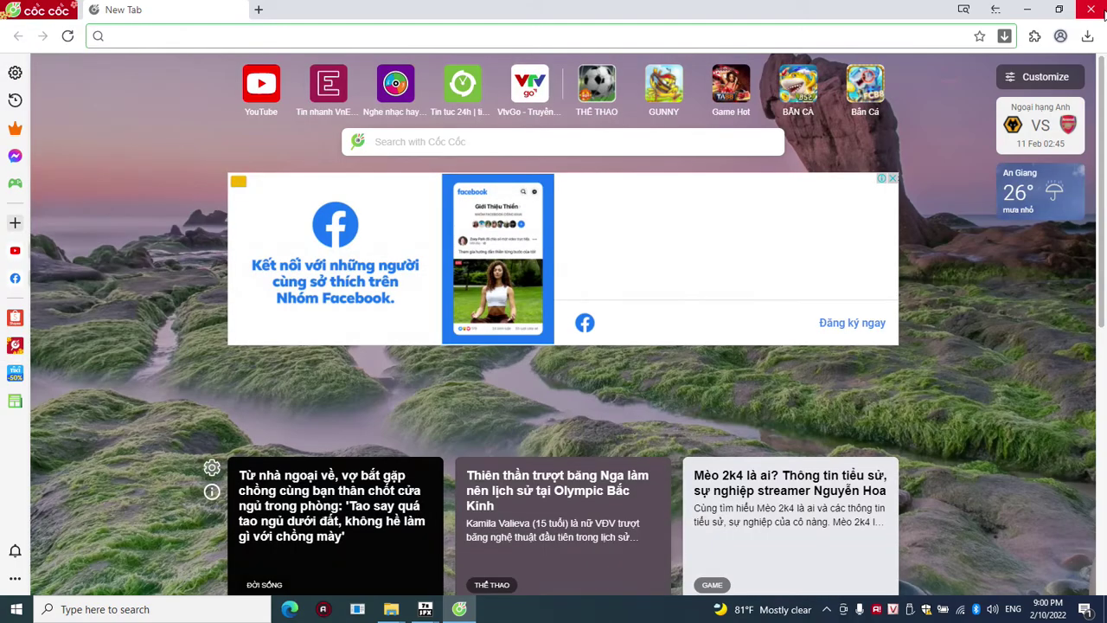
click(1091, 9)
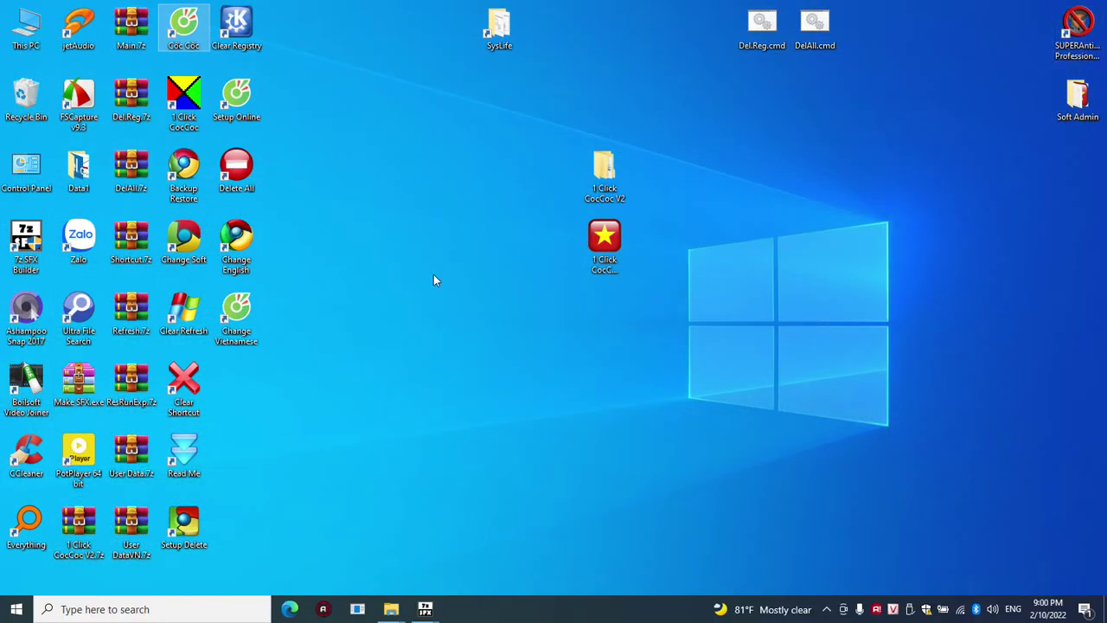
Step: Run Refresh System from the desktop, allow ResRunExp.exe, answer l to restart Explorer and close the console
right_click(387, 265)
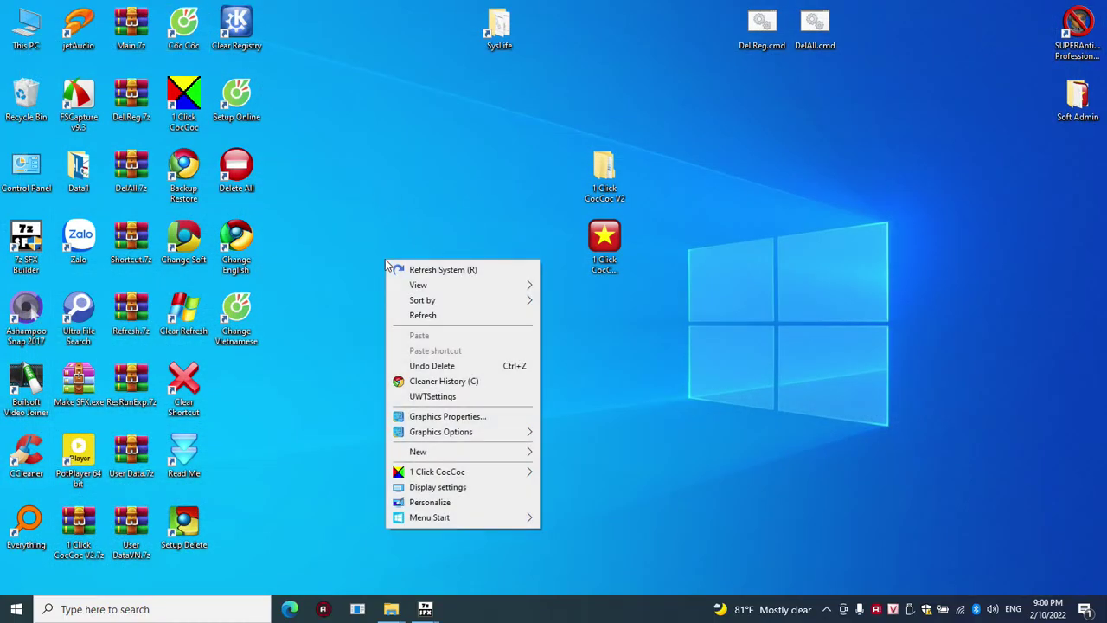
click(454, 271)
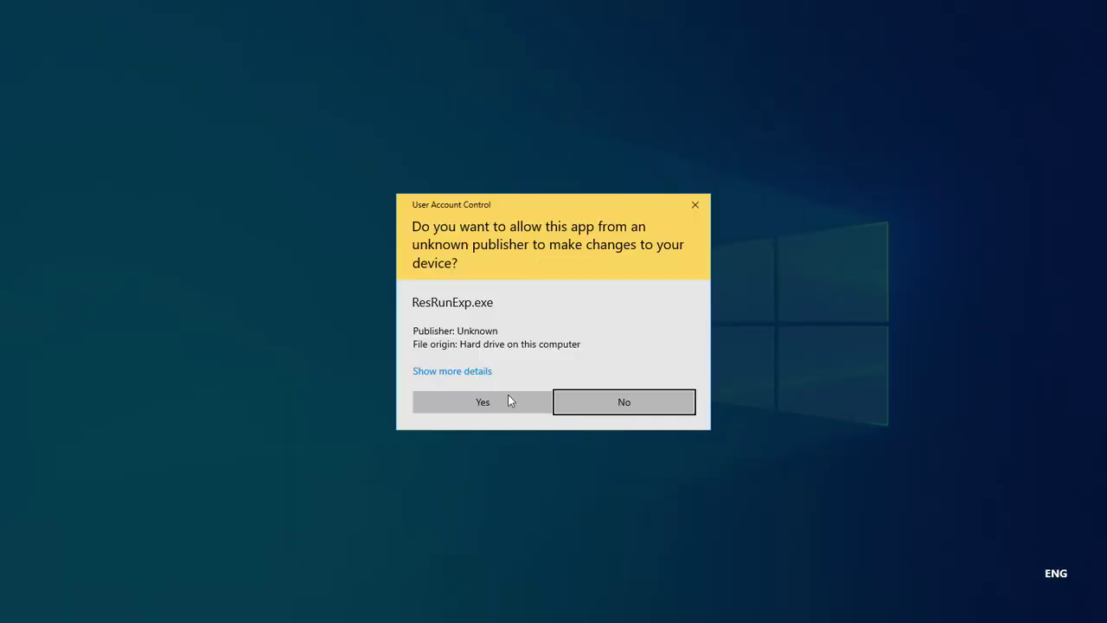
click(508, 401)
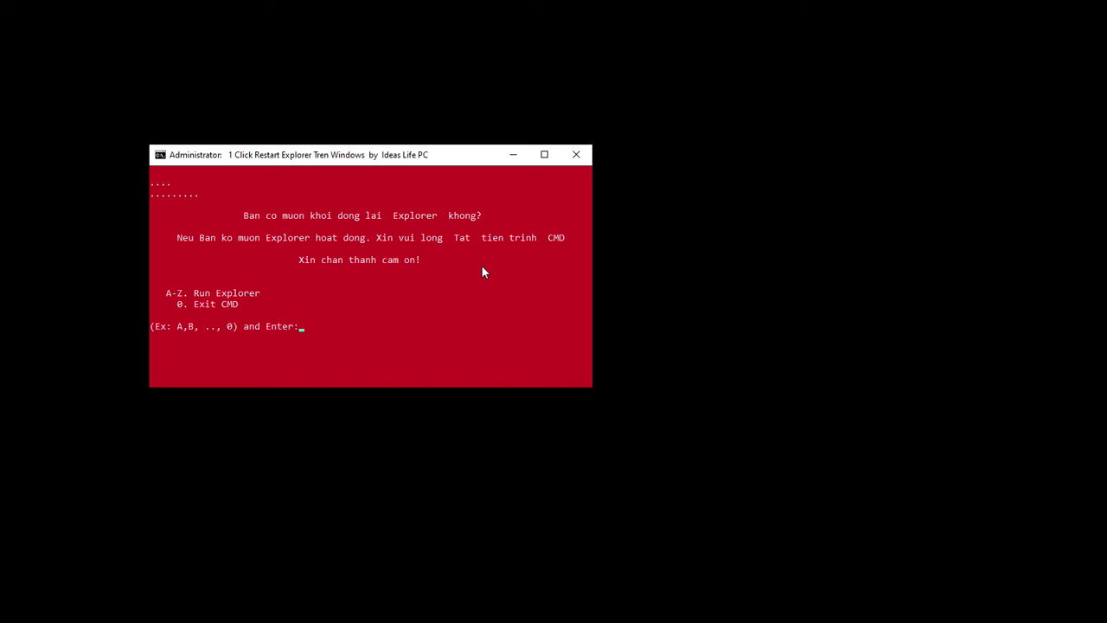
text(1)
key(Return)
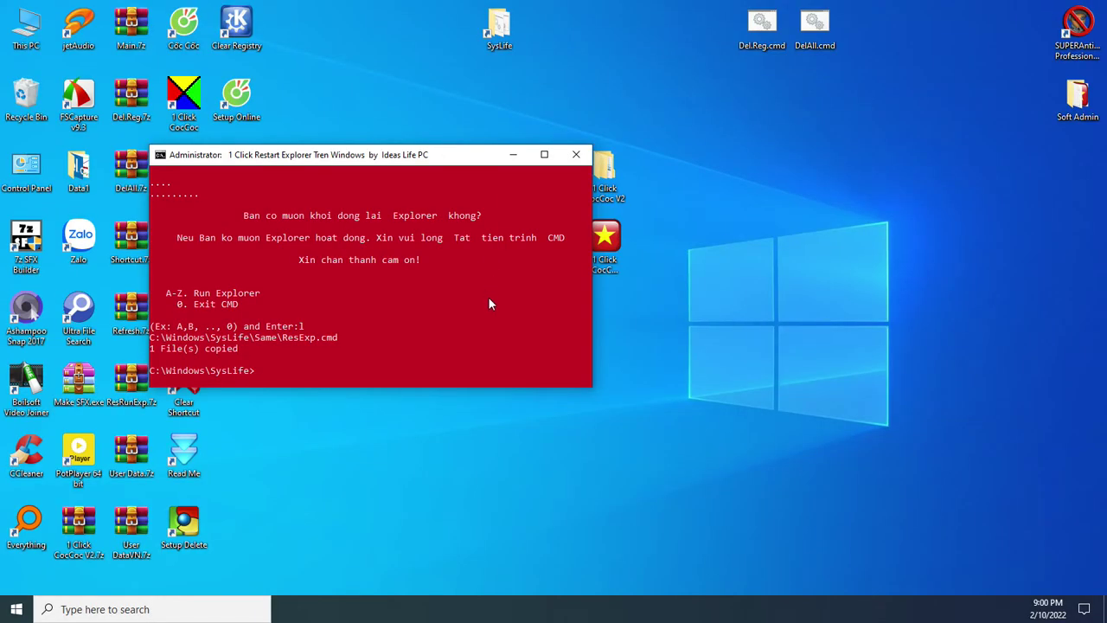
click(579, 161)
Step: Run Refresh System a second time, allowing ResRunExp.exe and continuing through its Explorer restart prompt
right_click(408, 178)
click(459, 191)
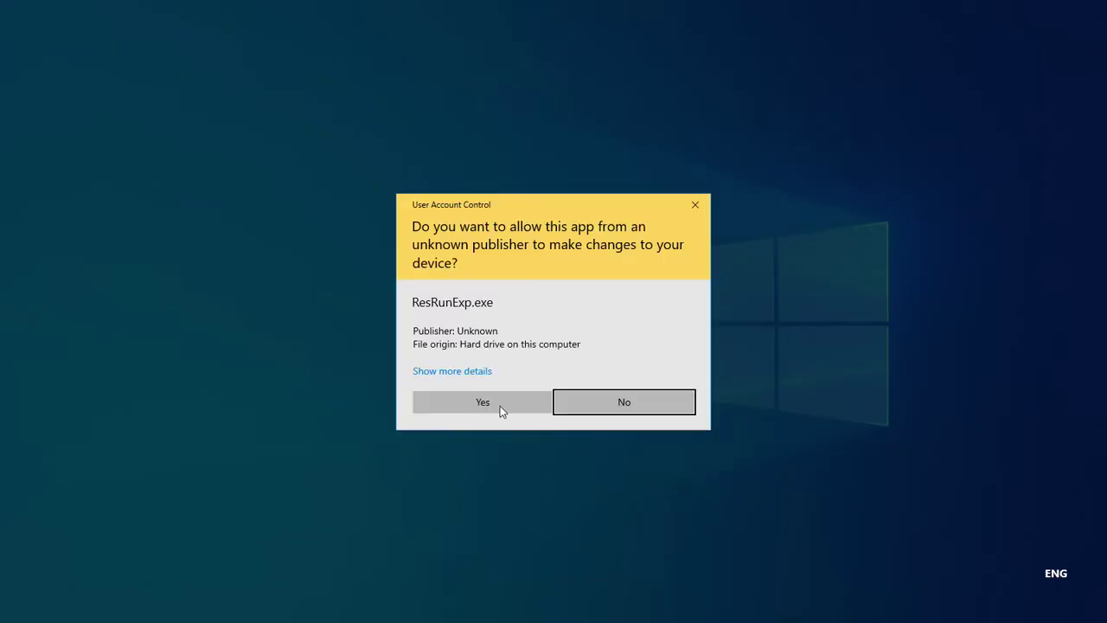
click(498, 406)
key(Return)
key(Return)
Step: Repeat Refresh System with administrator approval, continue the Explorer restart at the any-key prompt and close the console
right_click(402, 168)
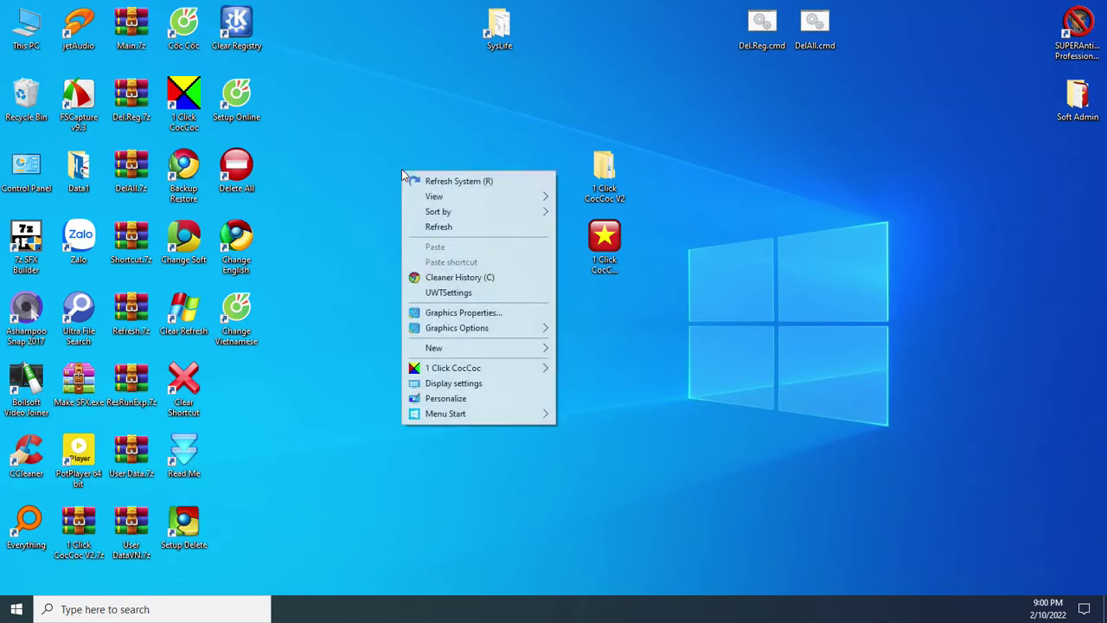
click(442, 180)
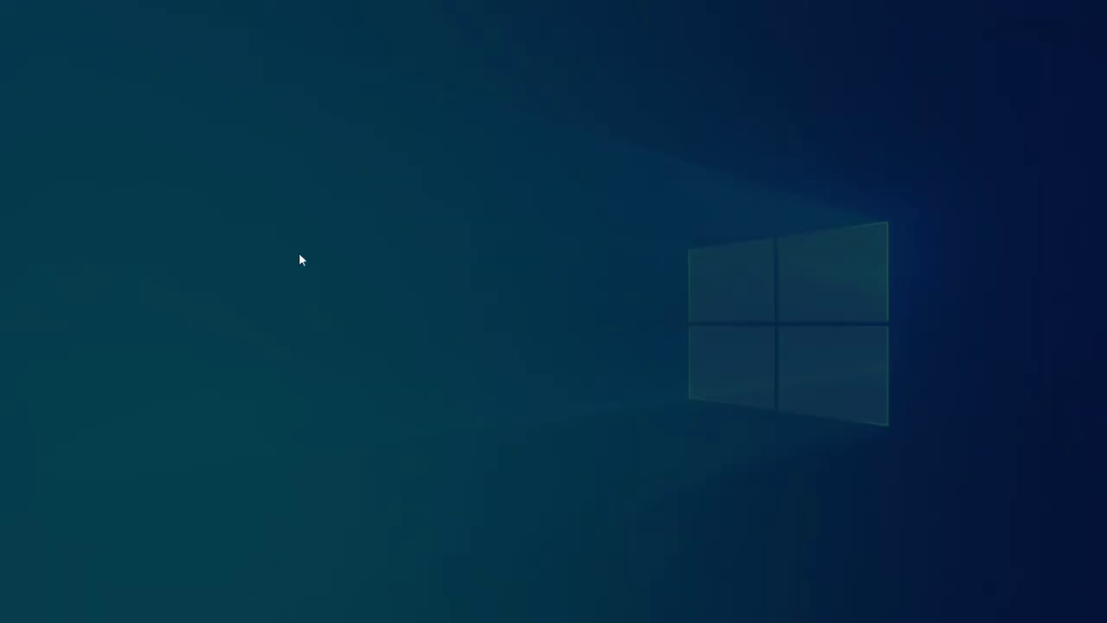
click(478, 394)
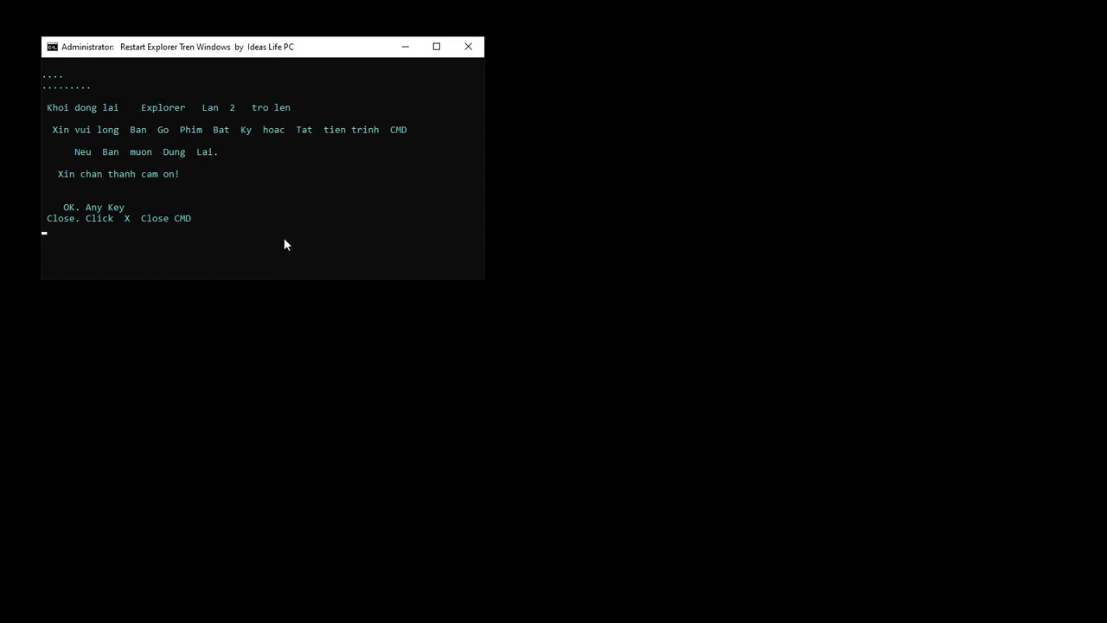
key(Return)
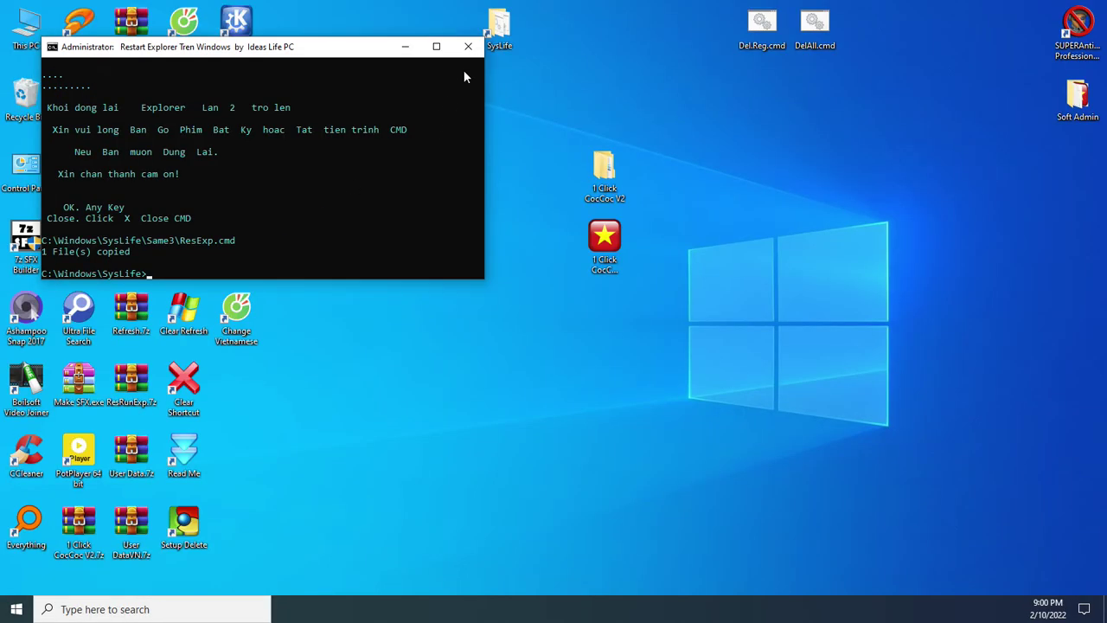
click(468, 47)
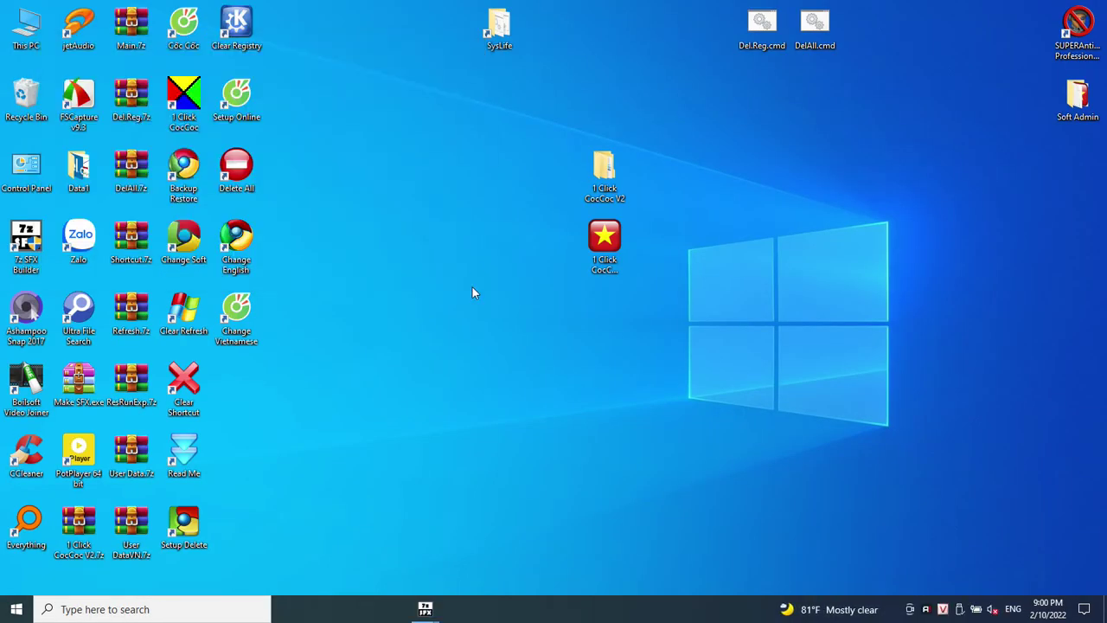
Step: Test Refresh System again from the restored desktop, granting permission and continuing the Explorer restart
right_click(435, 185)
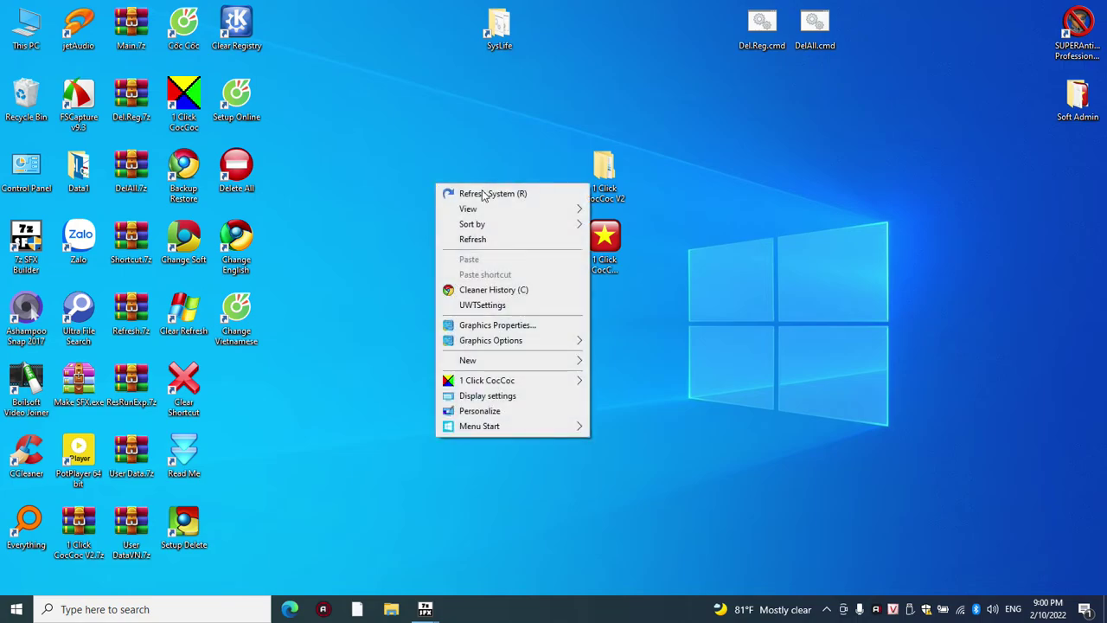
click(512, 193)
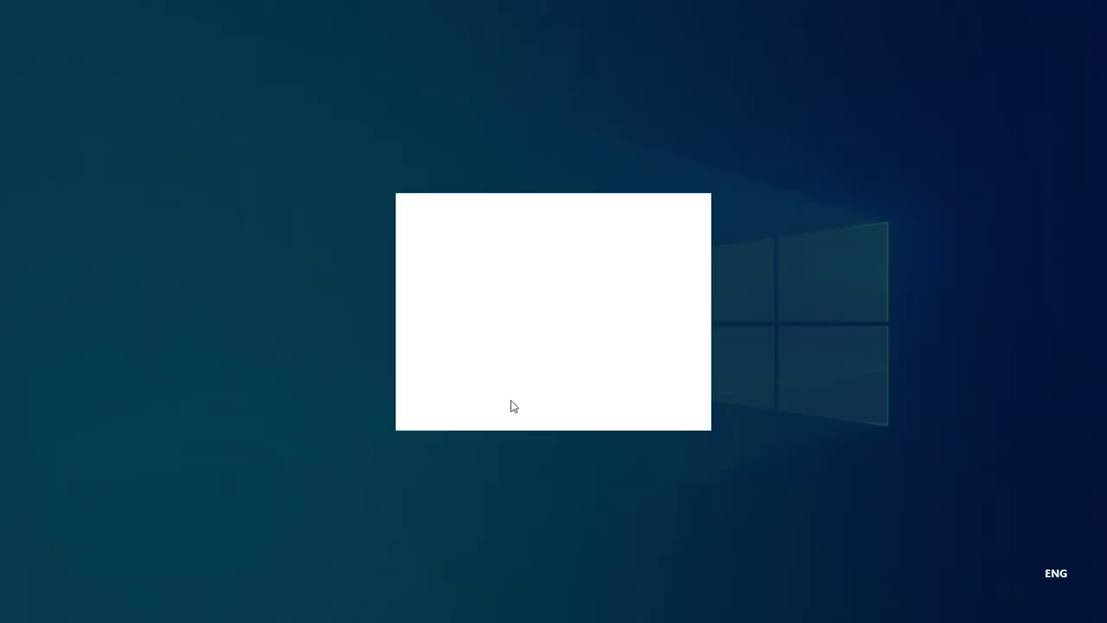
click(514, 404)
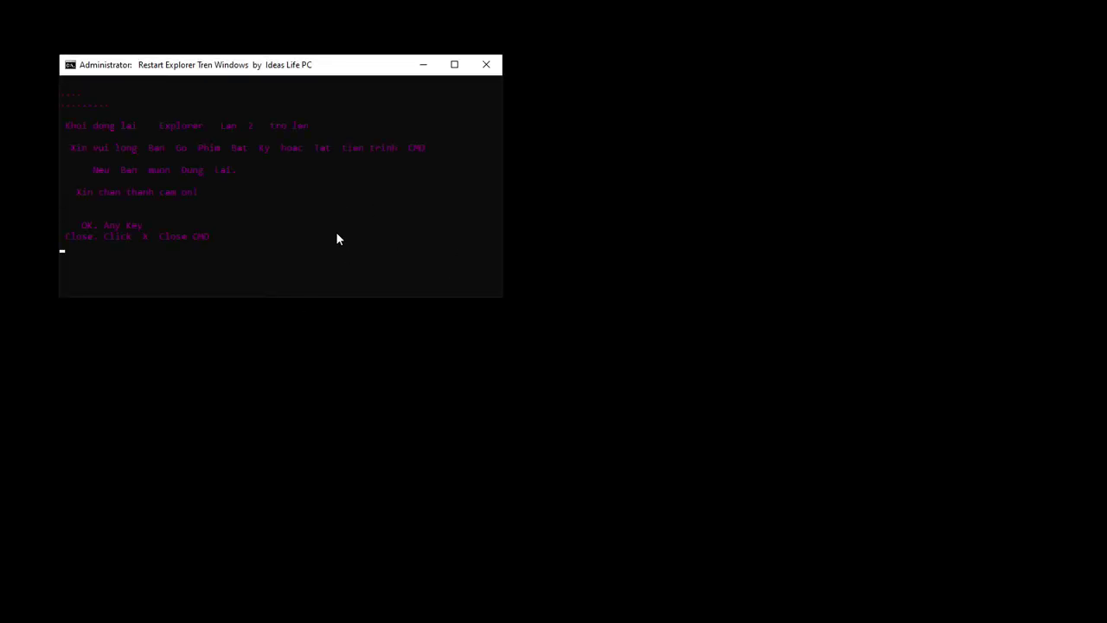
key(Return)
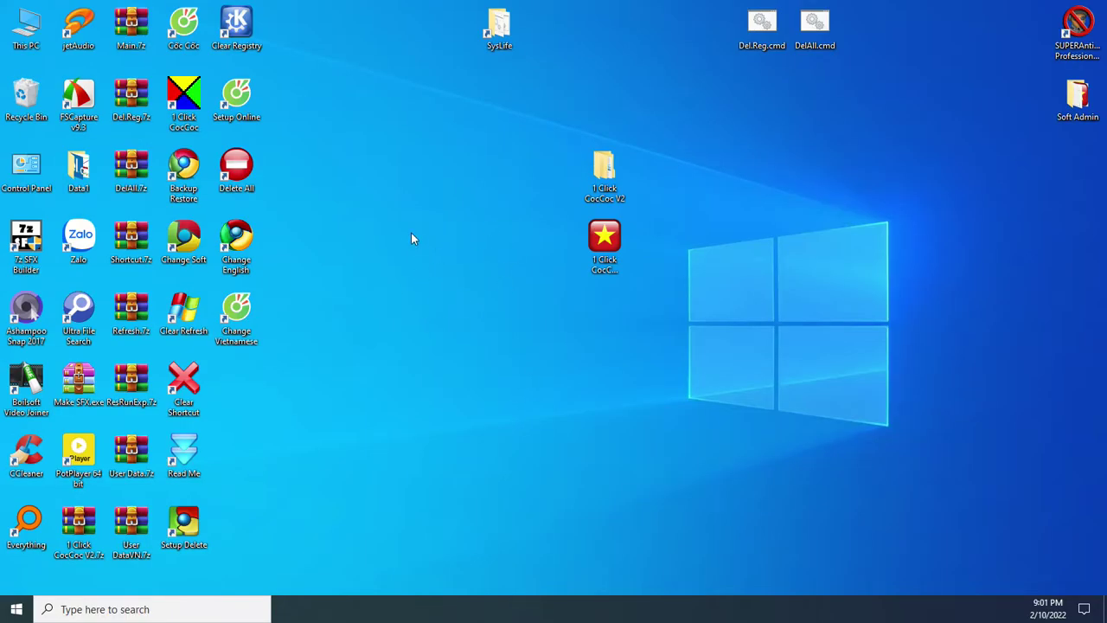
Step: Run Refresh System twice more from the desktop, granting administrator permission each time and continuing past the any-key prompt to restart Explorer
right_click(411, 232)
click(472, 245)
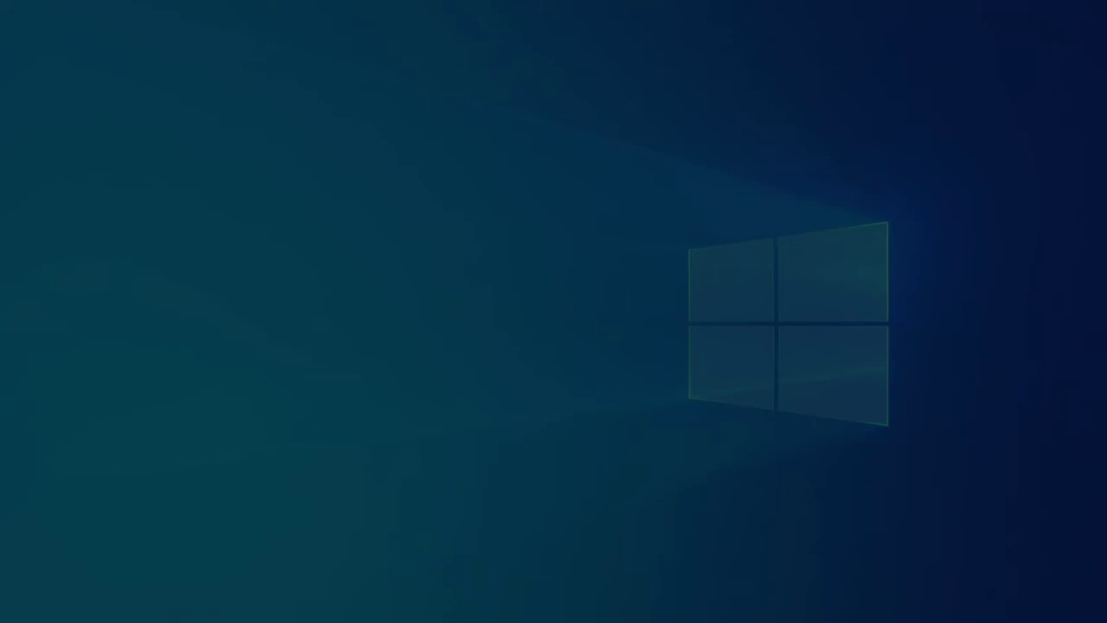
click(477, 409)
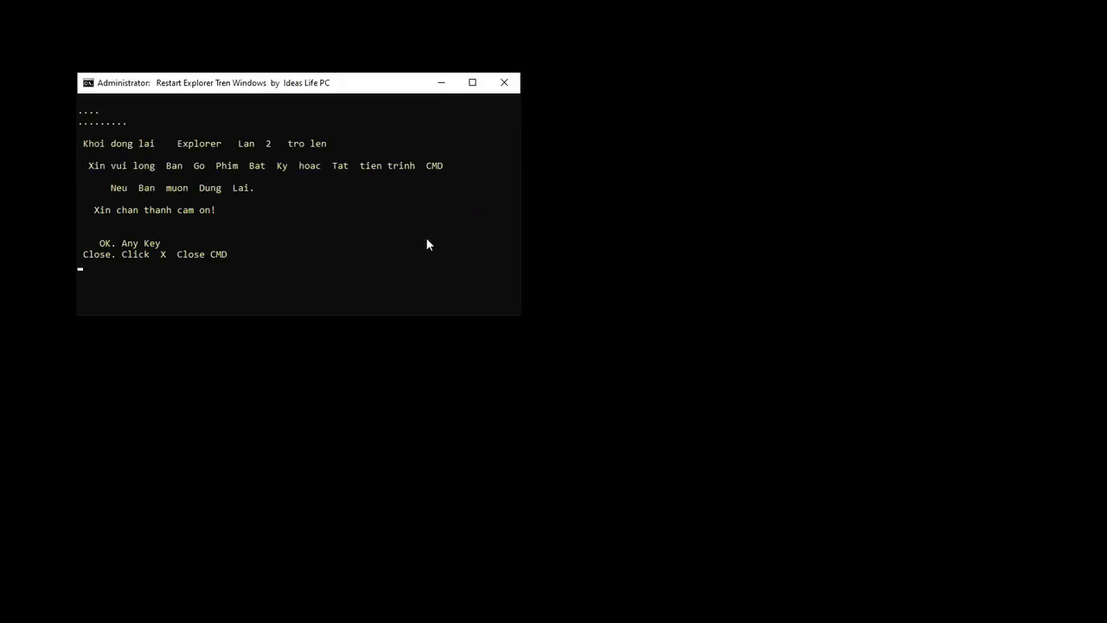
key(Return)
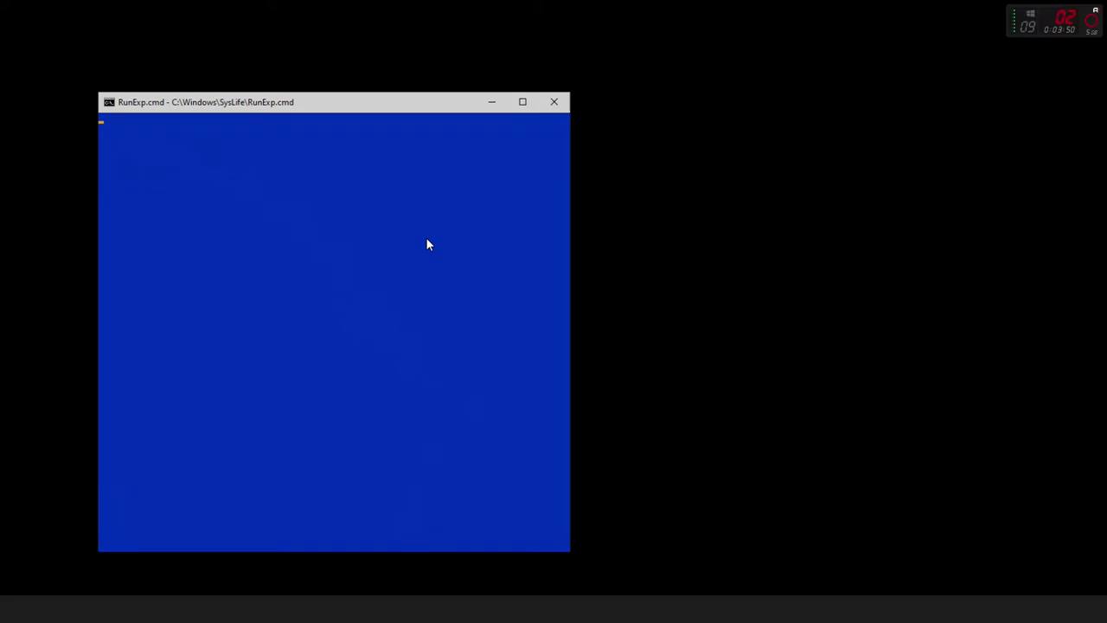
right_click(404, 201)
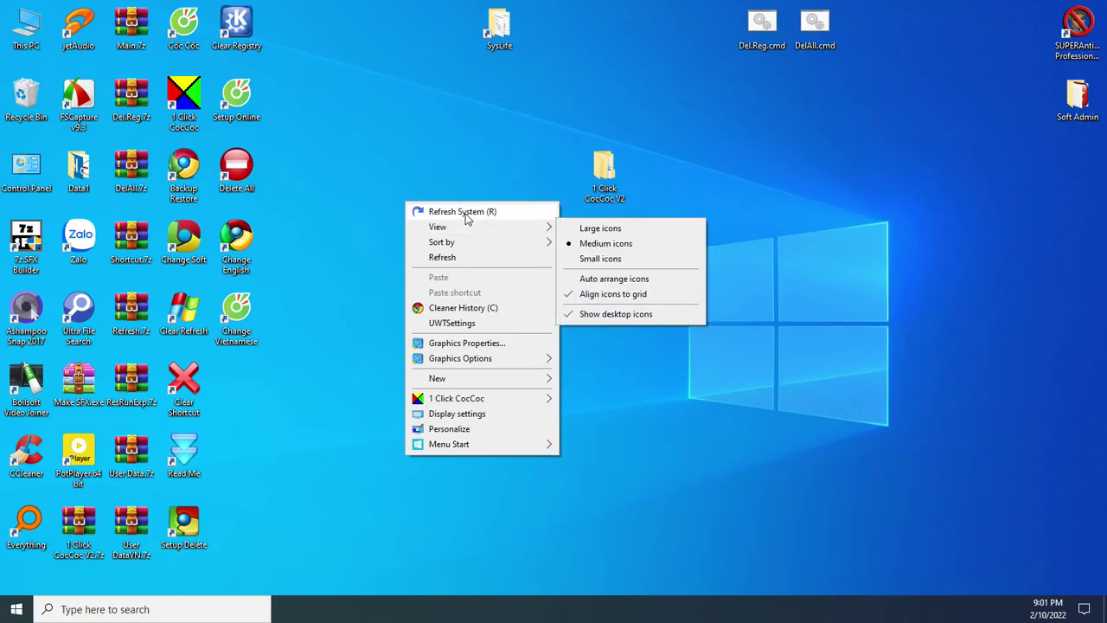
click(467, 211)
click(478, 406)
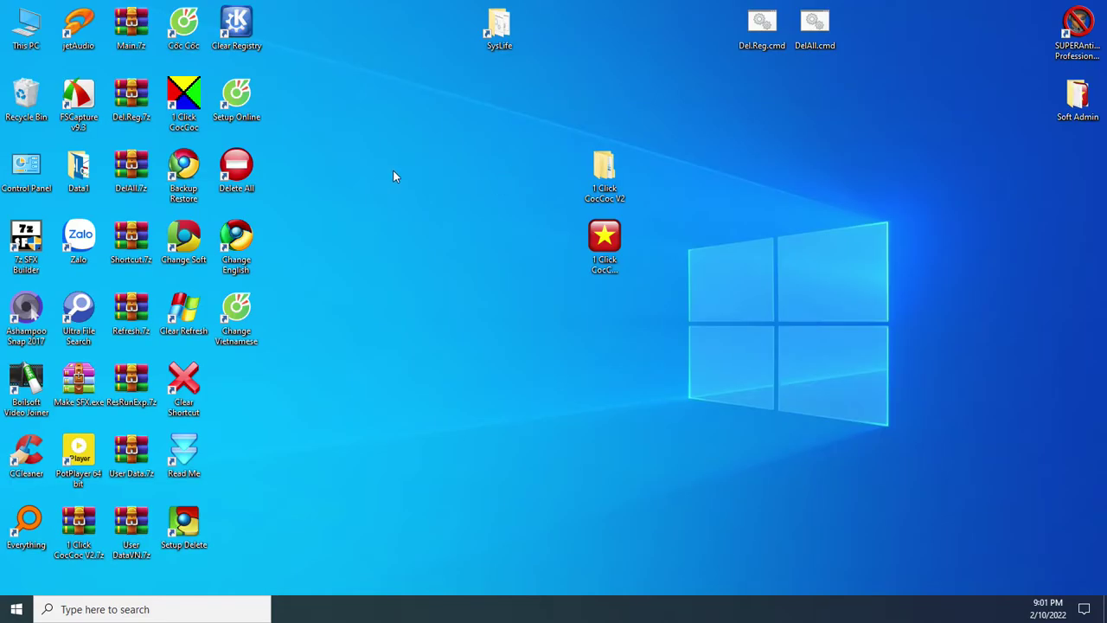
Step: Examine the 1 Click CocCoc and Menu Start entries offered in the desktop context menu
right_click(393, 173)
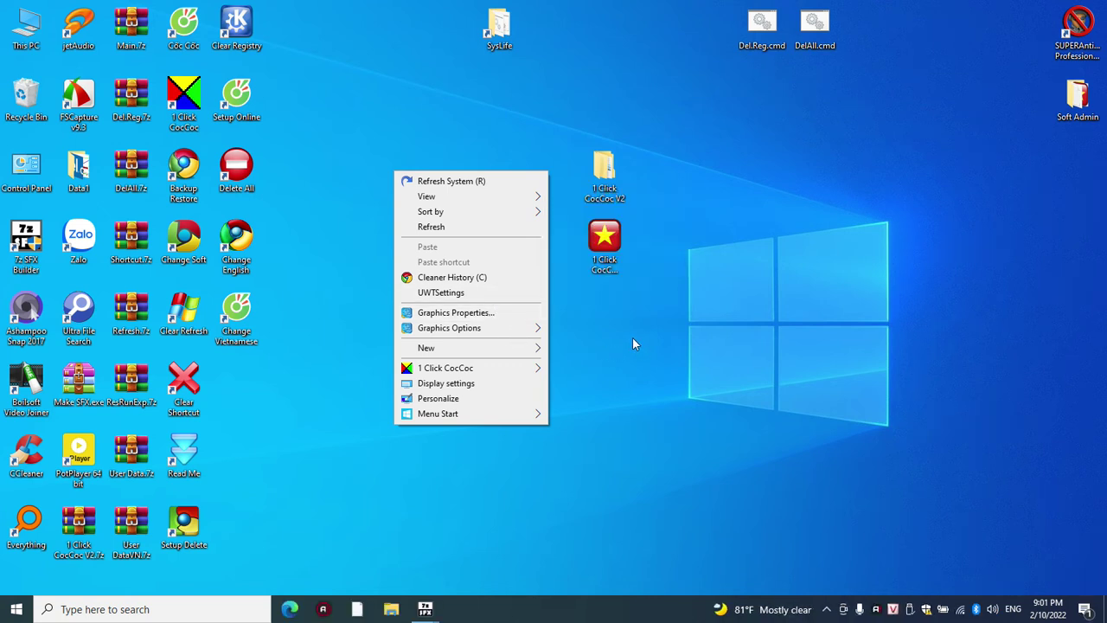
click(339, 227)
right_click(394, 309)
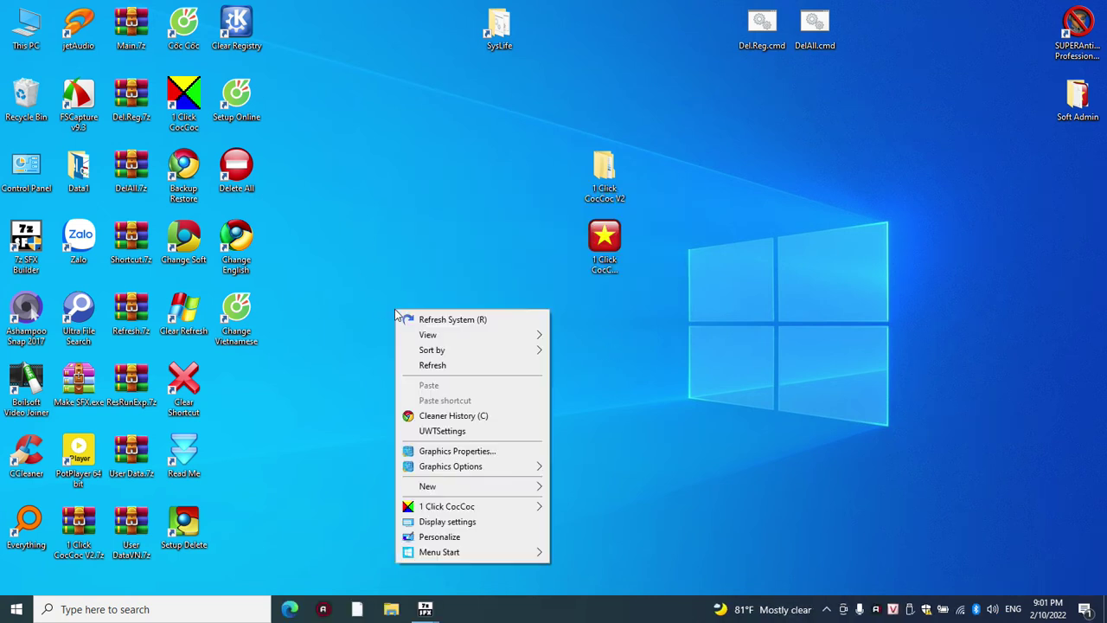
mouse_move(512, 506)
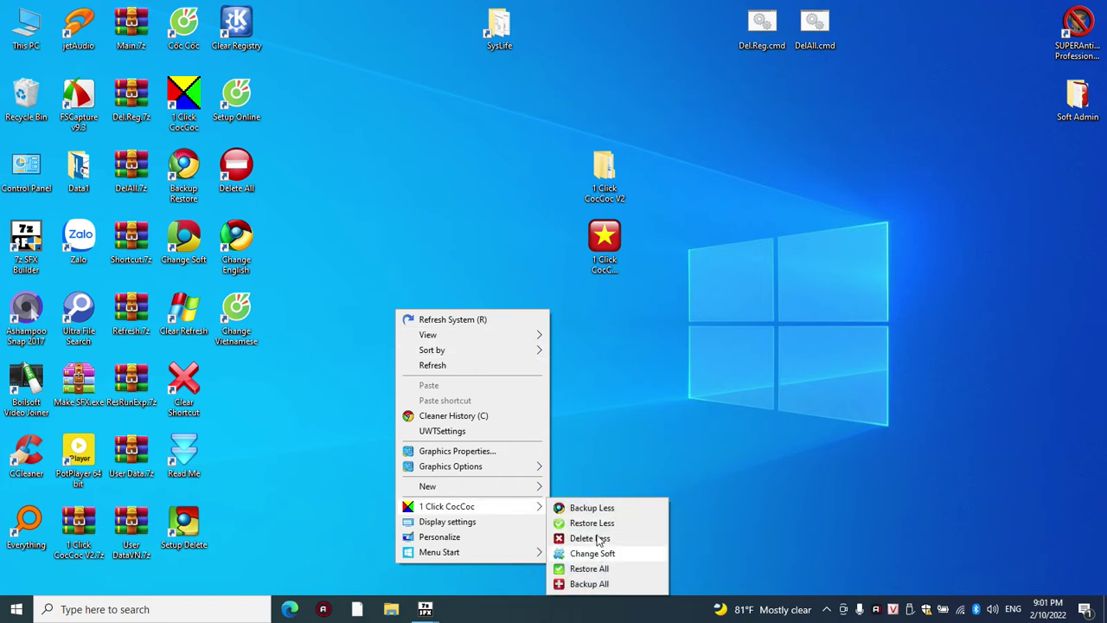
mouse_move(527, 554)
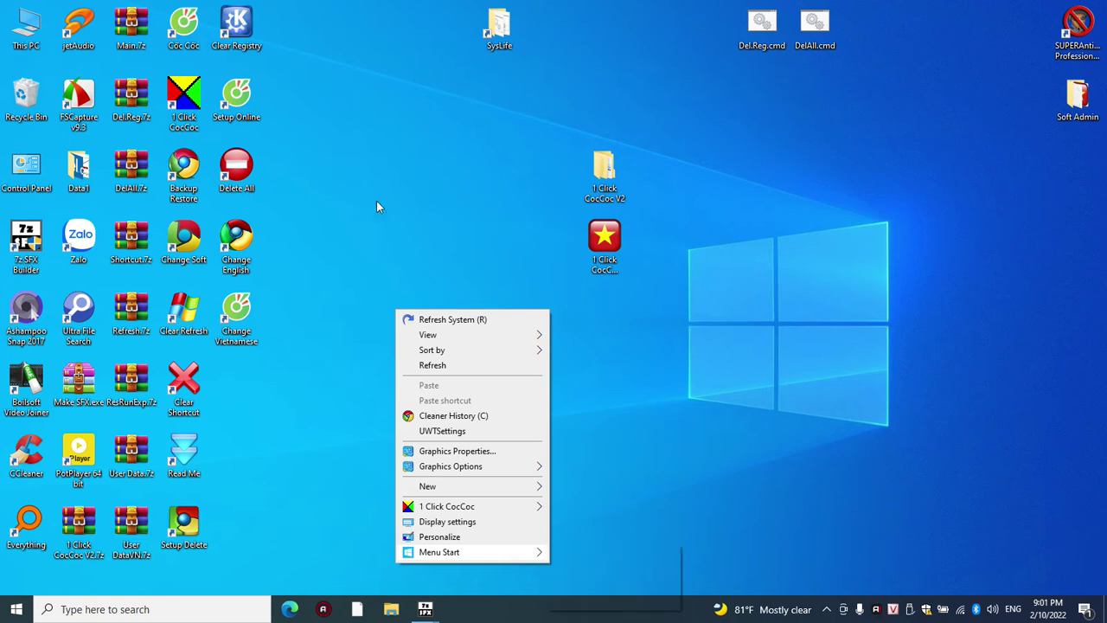
click(304, 219)
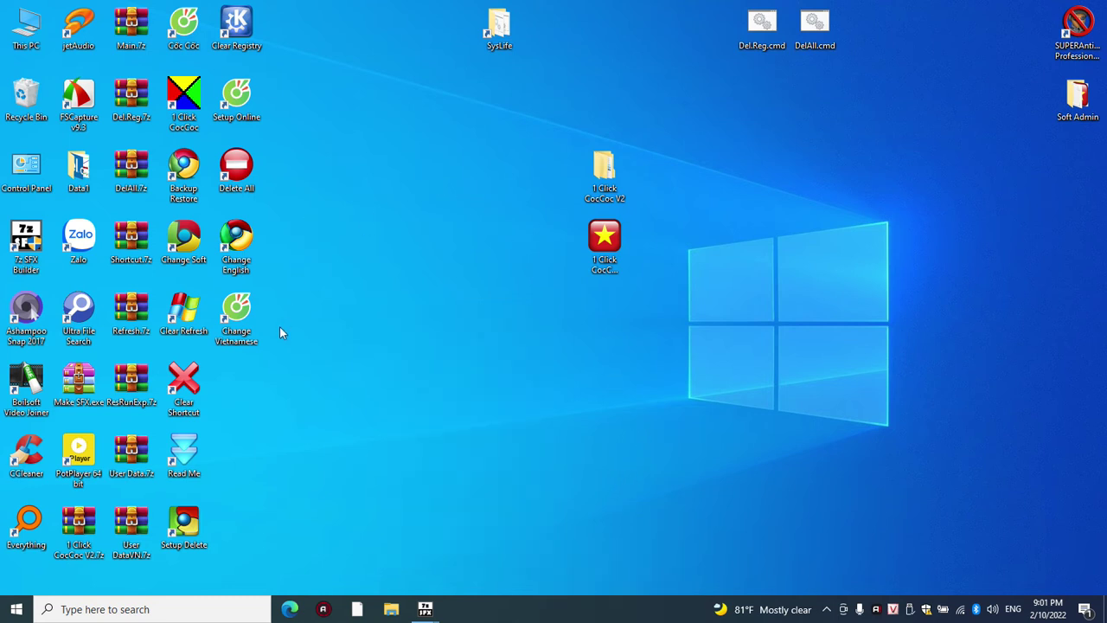
right_click(345, 296)
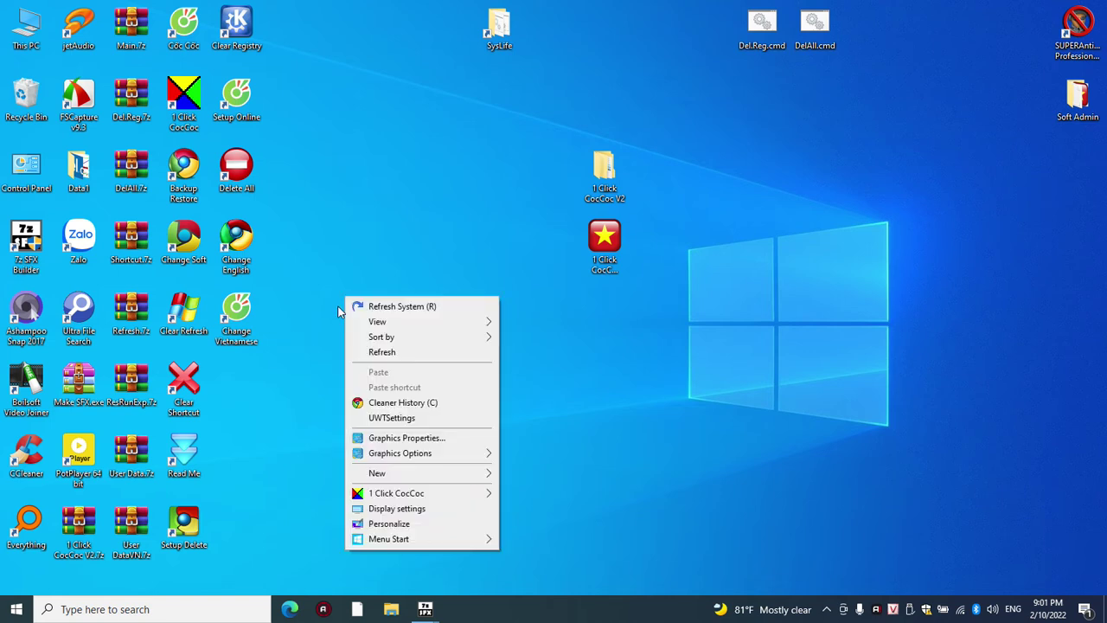
click(226, 381)
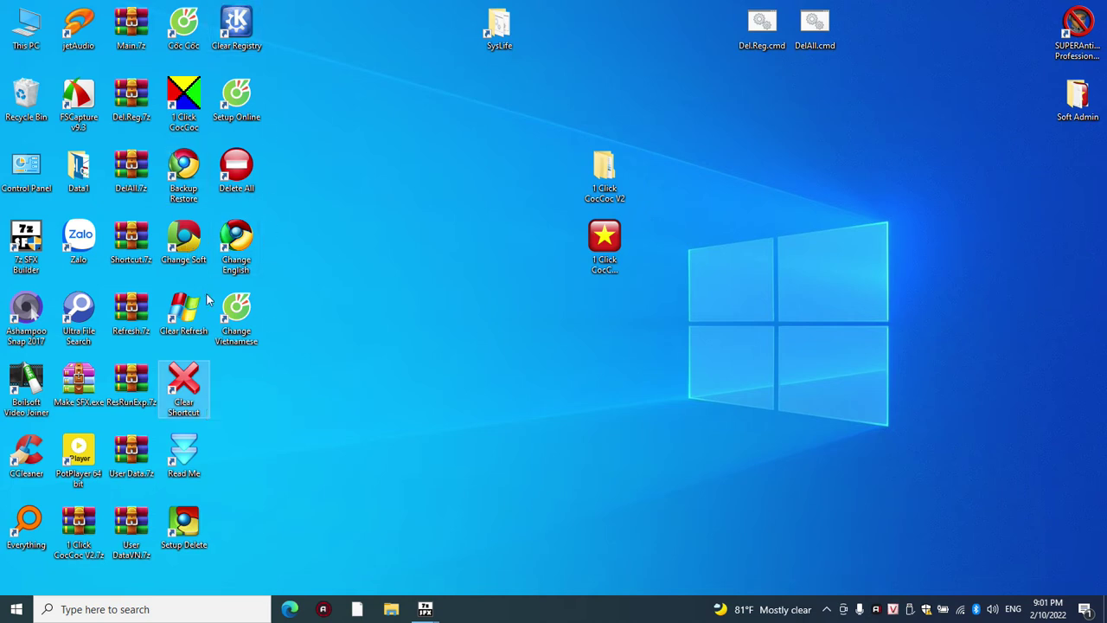
drag(296, 557, 185, 14)
right_click(329, 213)
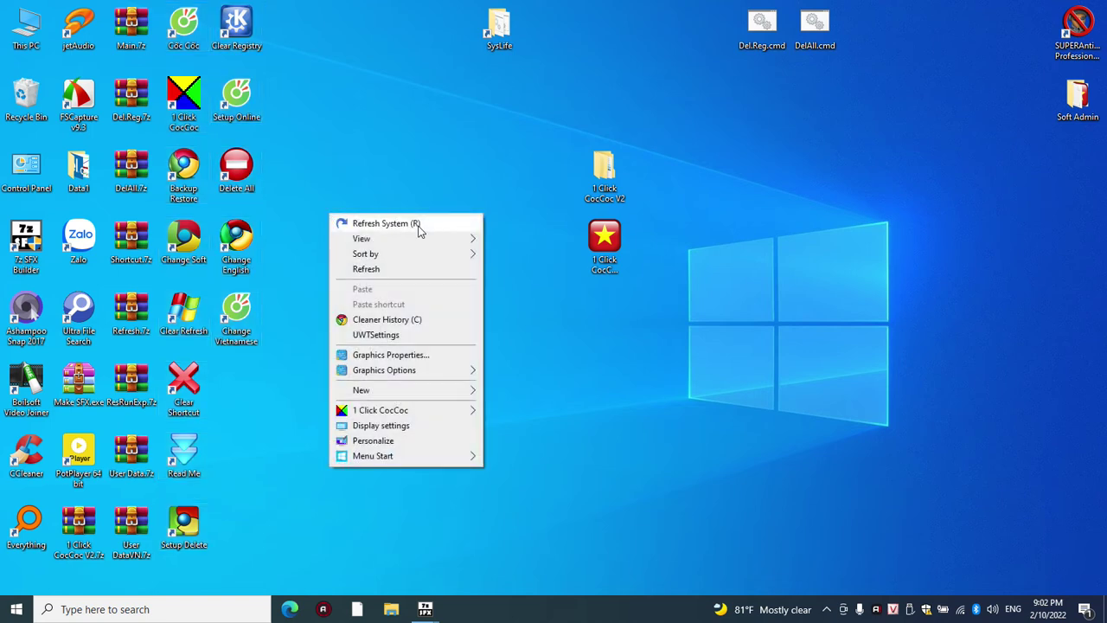
click(252, 412)
Step: Try to run the Clear Refresh shortcut, cancel the missing-shortcut search and inspect the Refresh.exe target in its properties
double_click(183, 312)
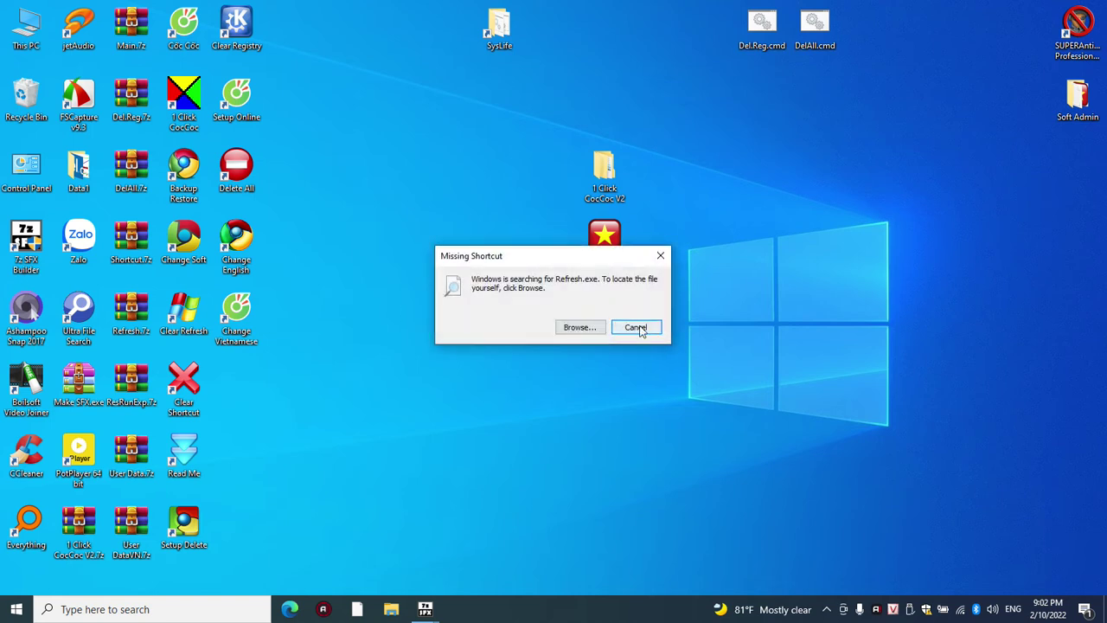
click(639, 328)
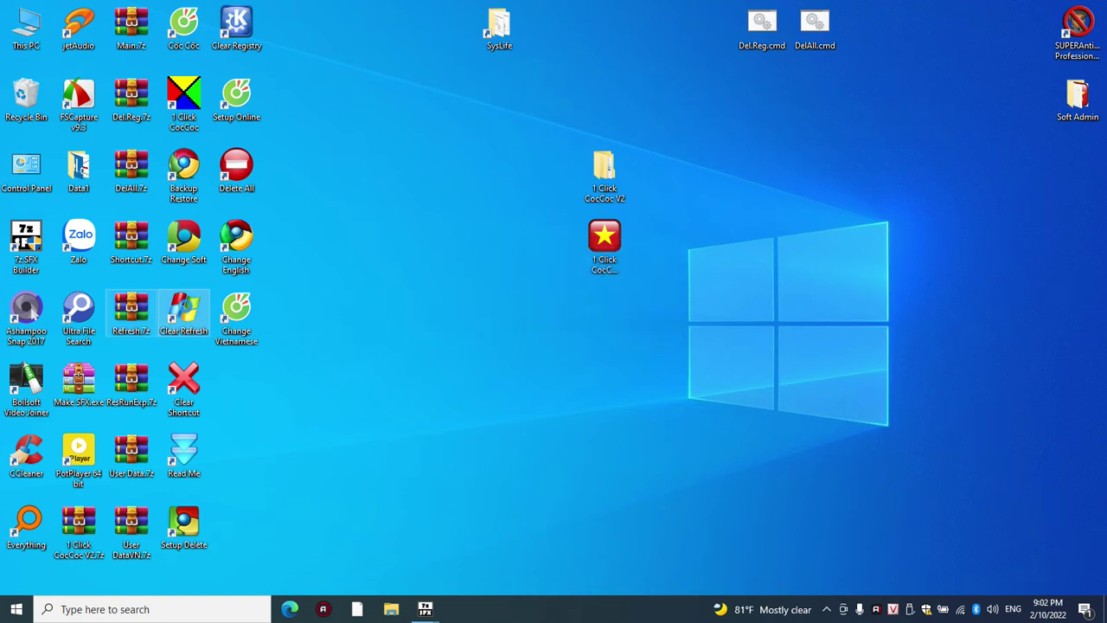
right_click(185, 313)
click(230, 584)
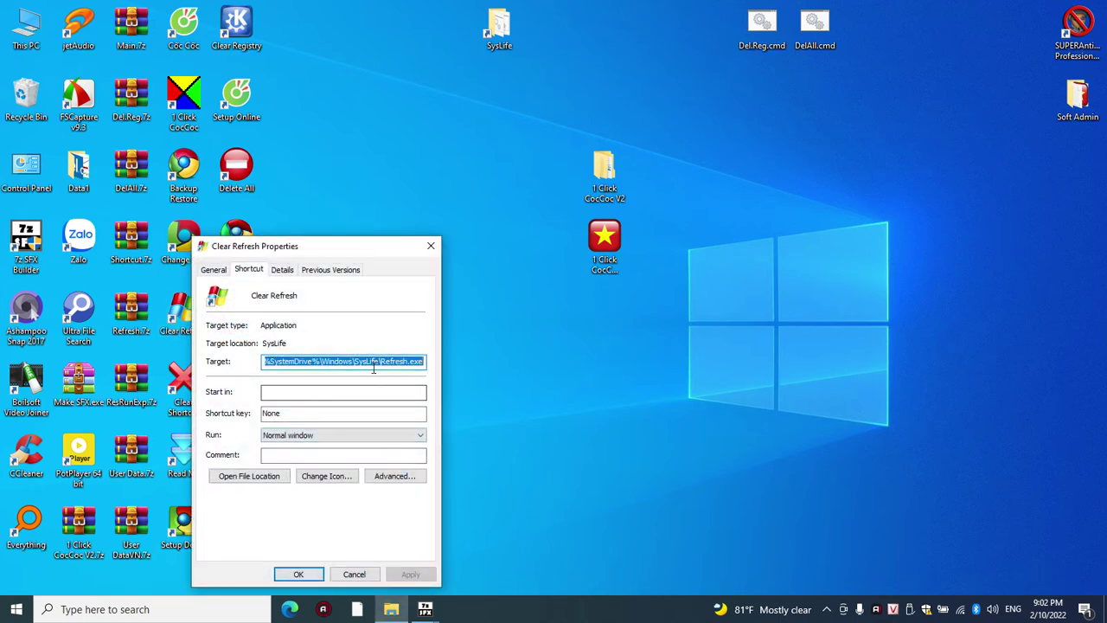
click(385, 363)
drag(383, 363, 467, 370)
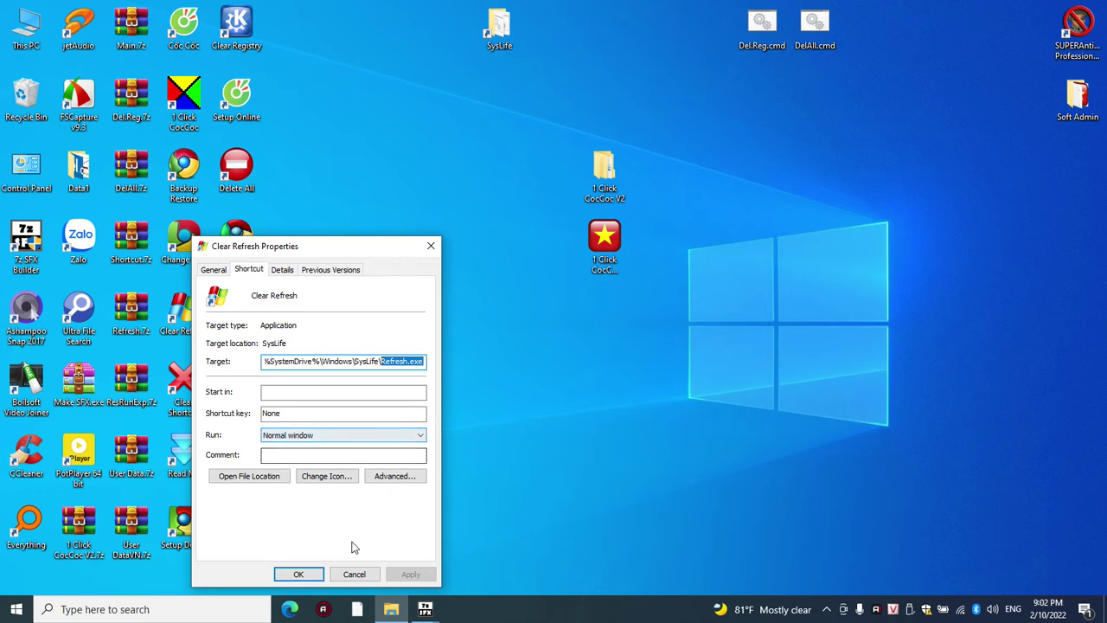
Step: Open the SysLife folder, look for Refresh.exe among its files and move the window clear of the shortcut properties
click(502, 34)
double_click(502, 35)
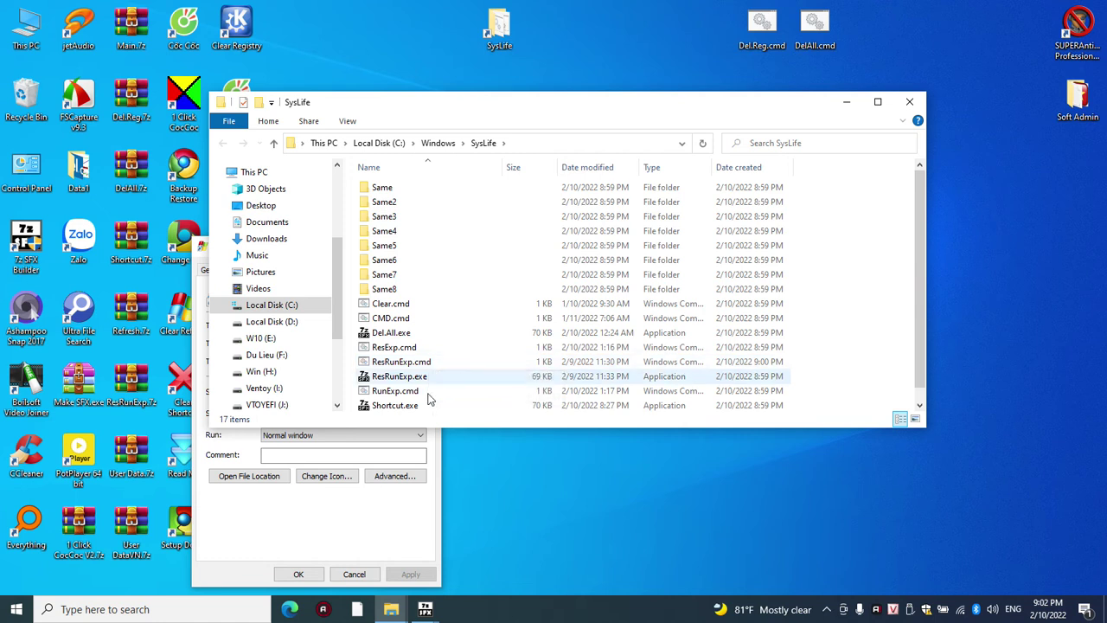
click(421, 380)
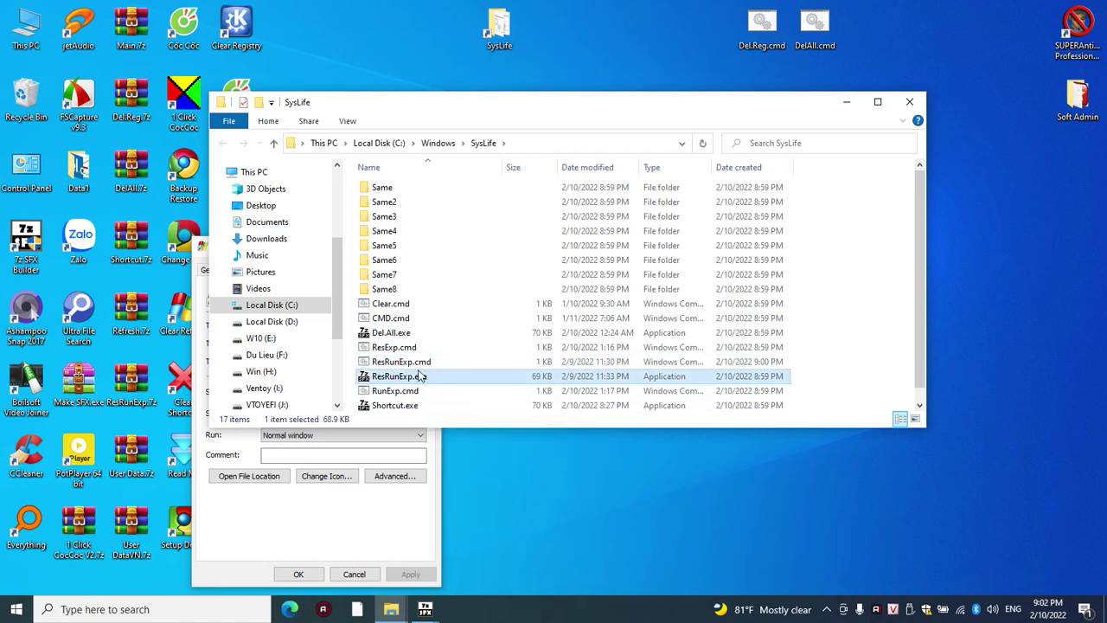
click(418, 347)
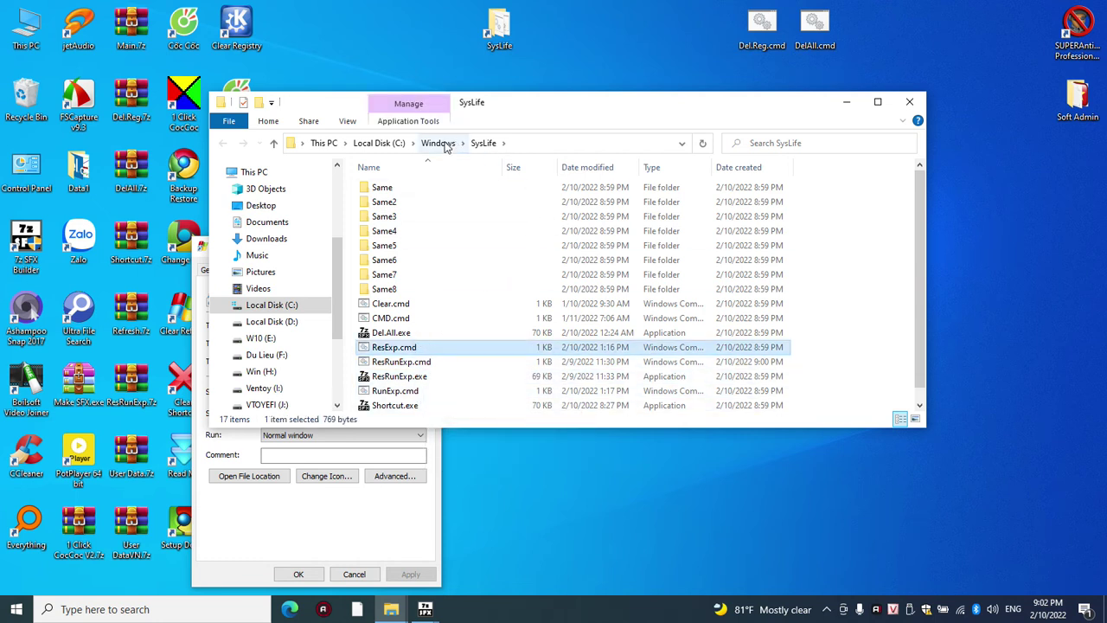
drag(541, 114, 727, 224)
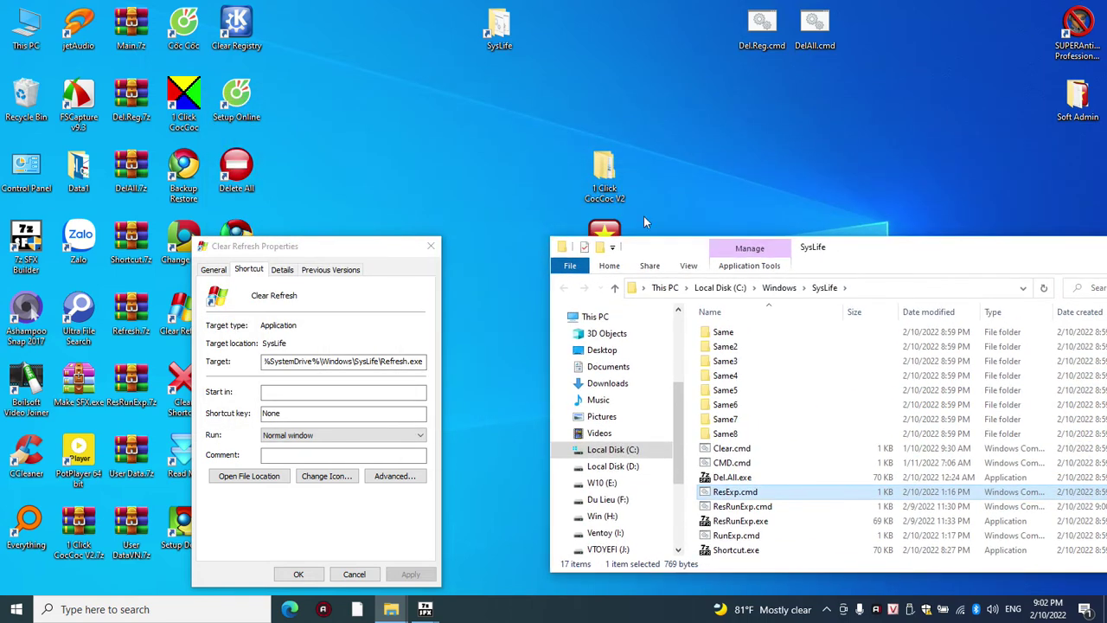
Step: Open the Backup\CocCoc folder inside 1 Click CocCoc V2 and look through its files for Refresh.exe
double_click(605, 166)
double_click(166, 113)
double_click(182, 154)
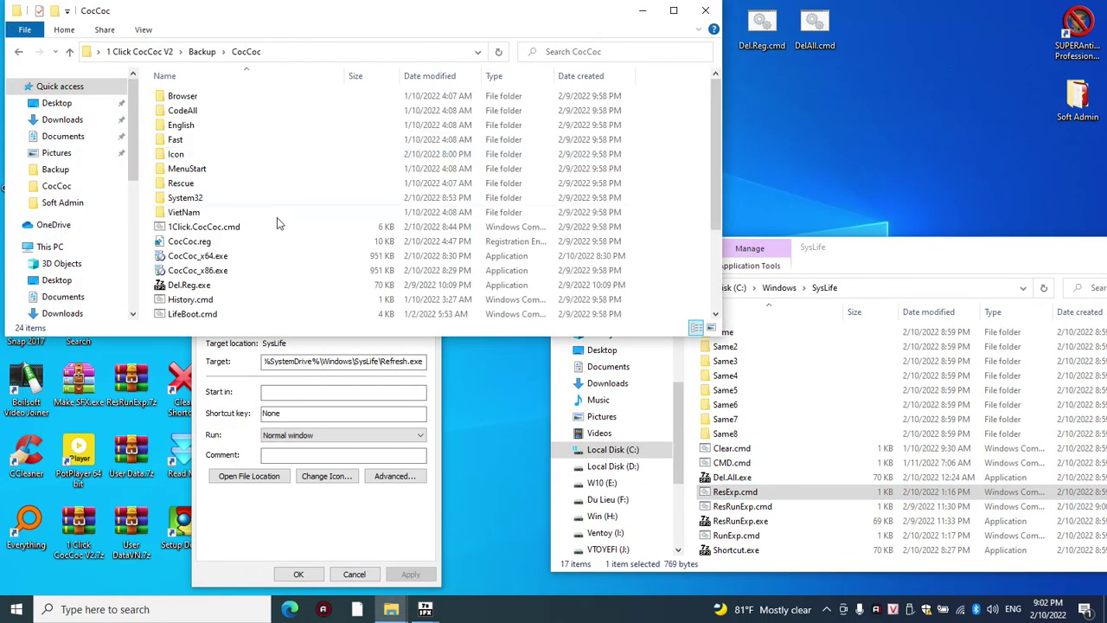
scroll(317, 267, down, 3)
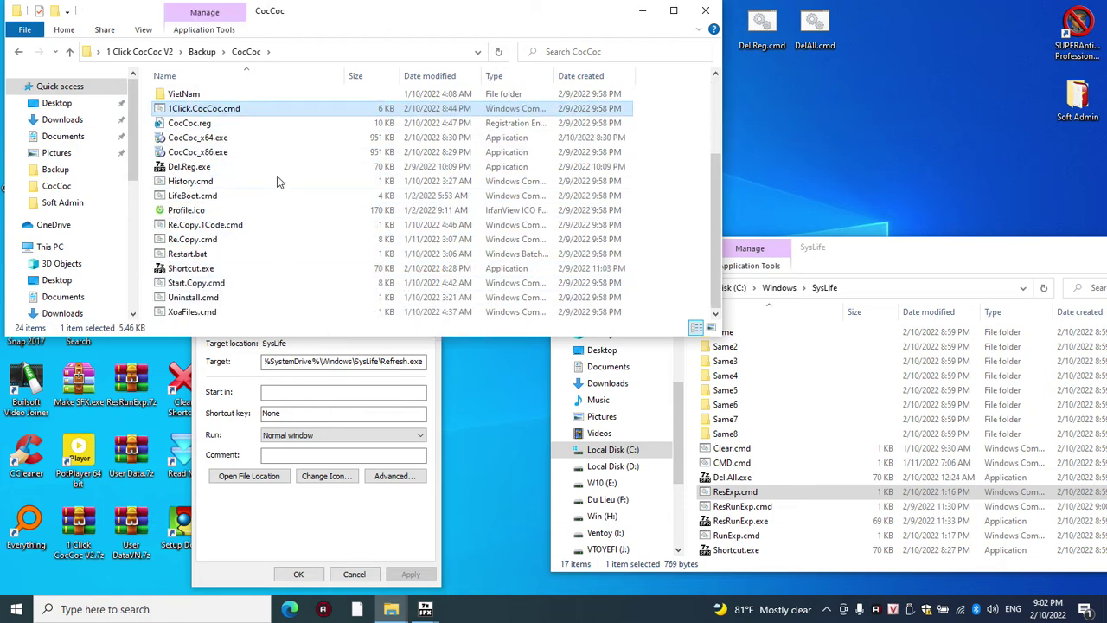
Step: Close the Clear Refresh properties and clear the CocCoc and SysLife folder windows off the desktop
click(325, 522)
click(430, 246)
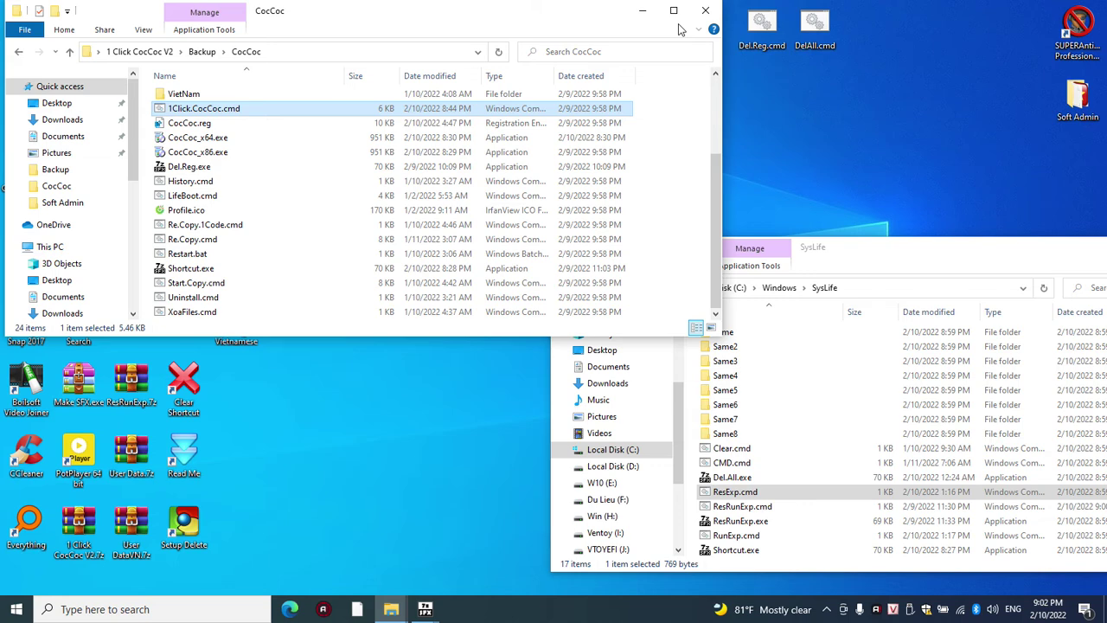
click(643, 12)
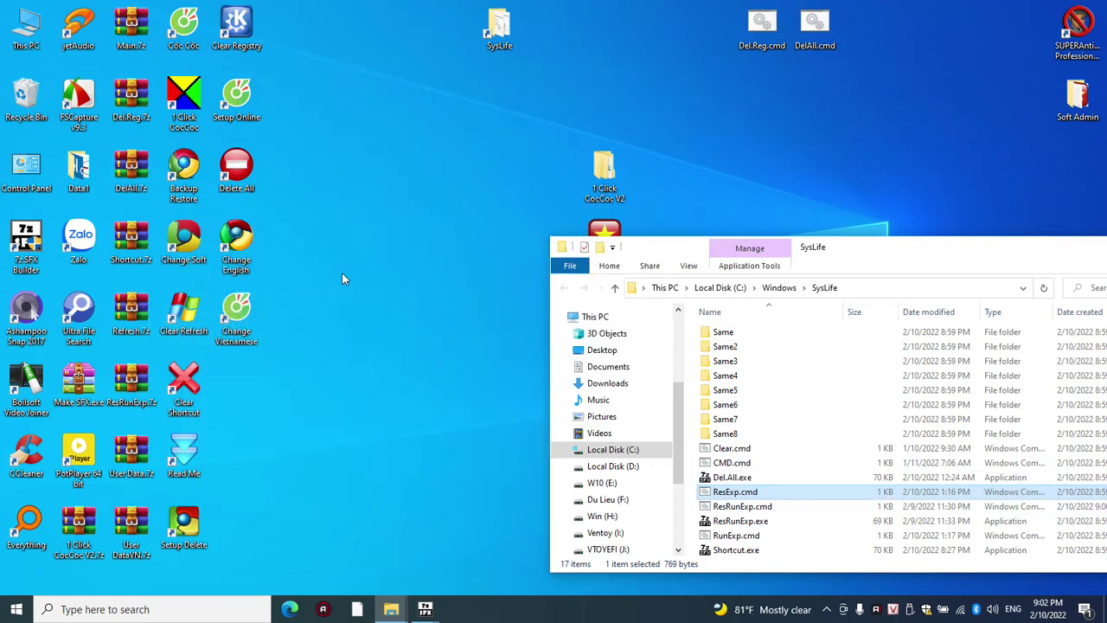
right_click(339, 276)
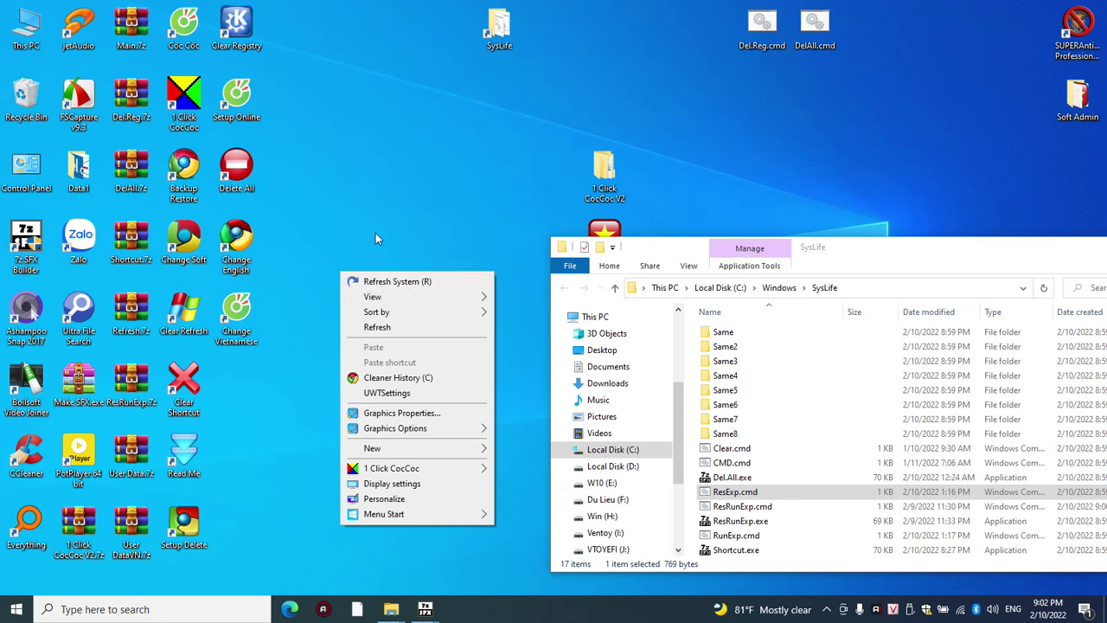
click(943, 234)
drag(959, 250, 722, 193)
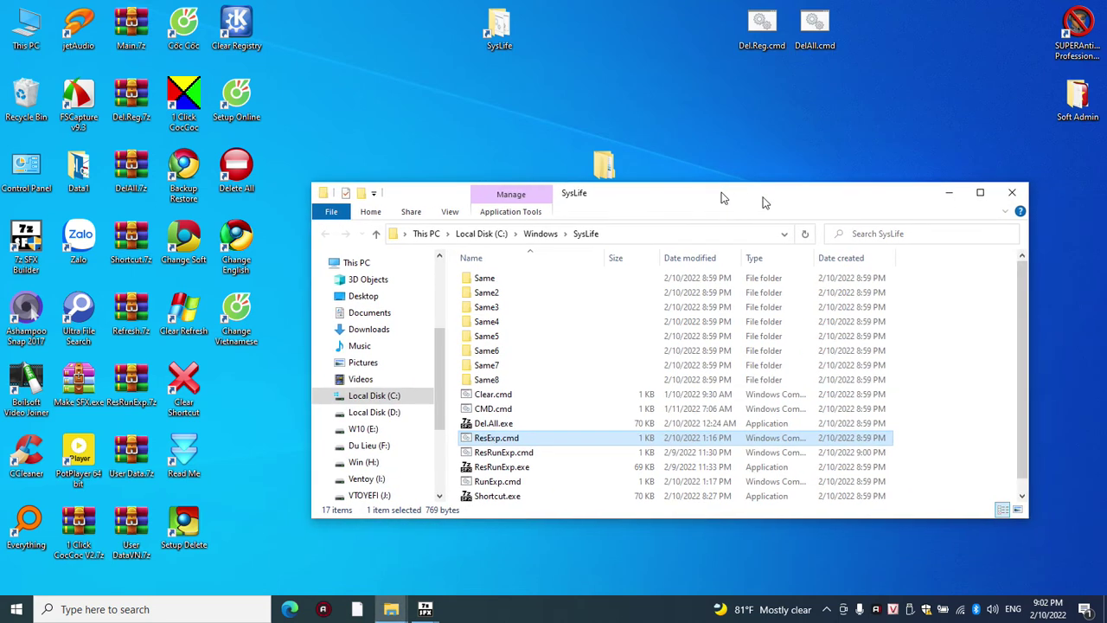
click(1003, 192)
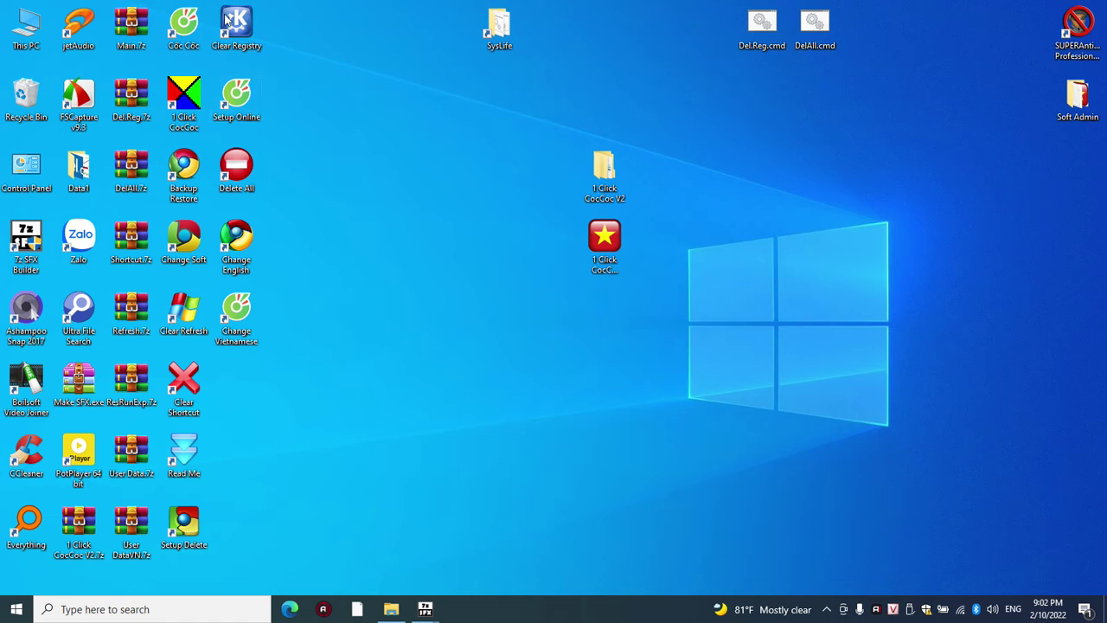
Step: Run the Clear Registry shortcut, allow Del.Reg.exe and check which entries remain in the desktop context menu
right_click(310, 85)
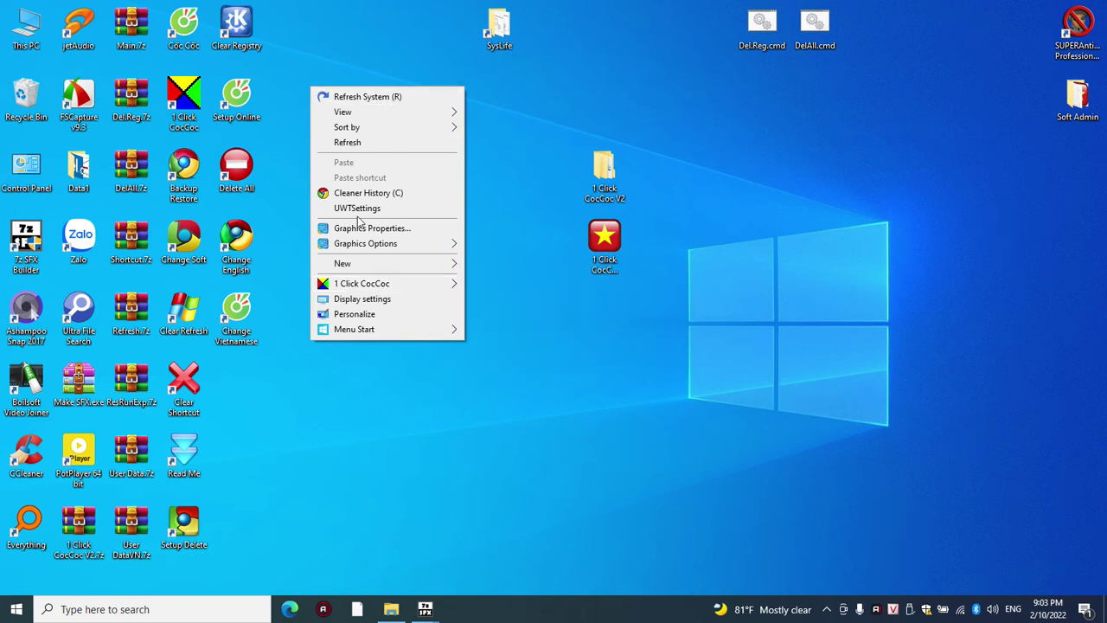
click(271, 469)
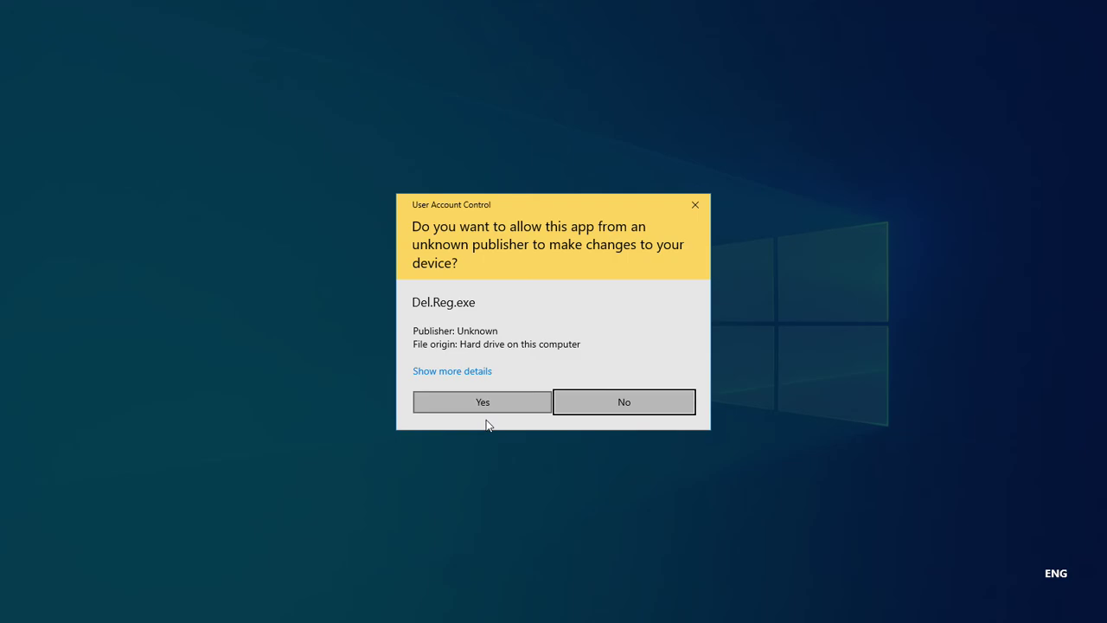
click(494, 400)
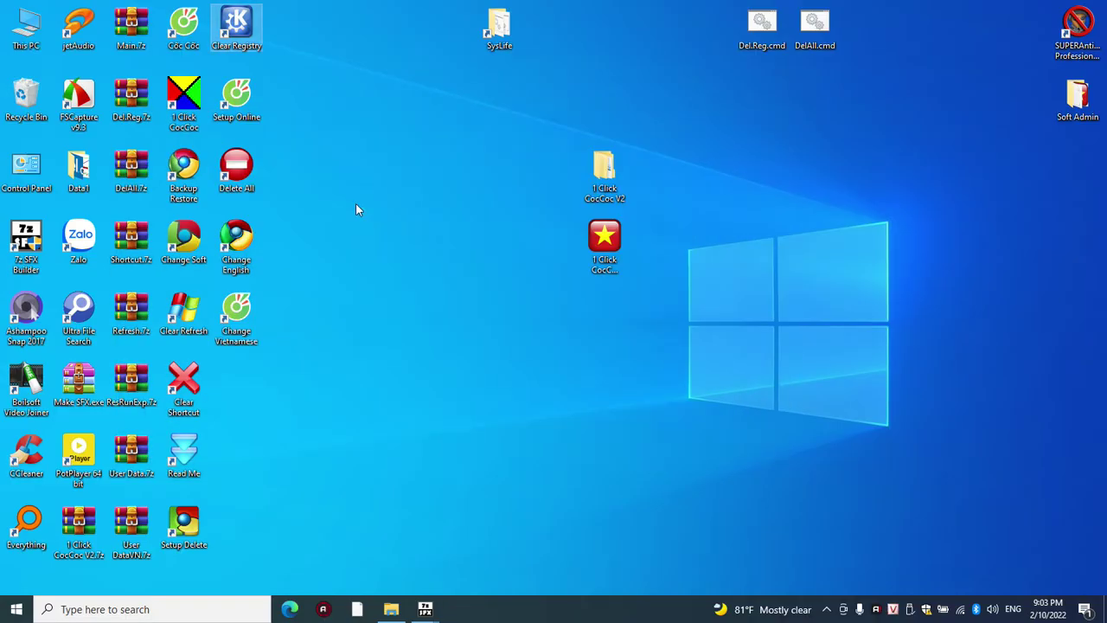
right_click(334, 164)
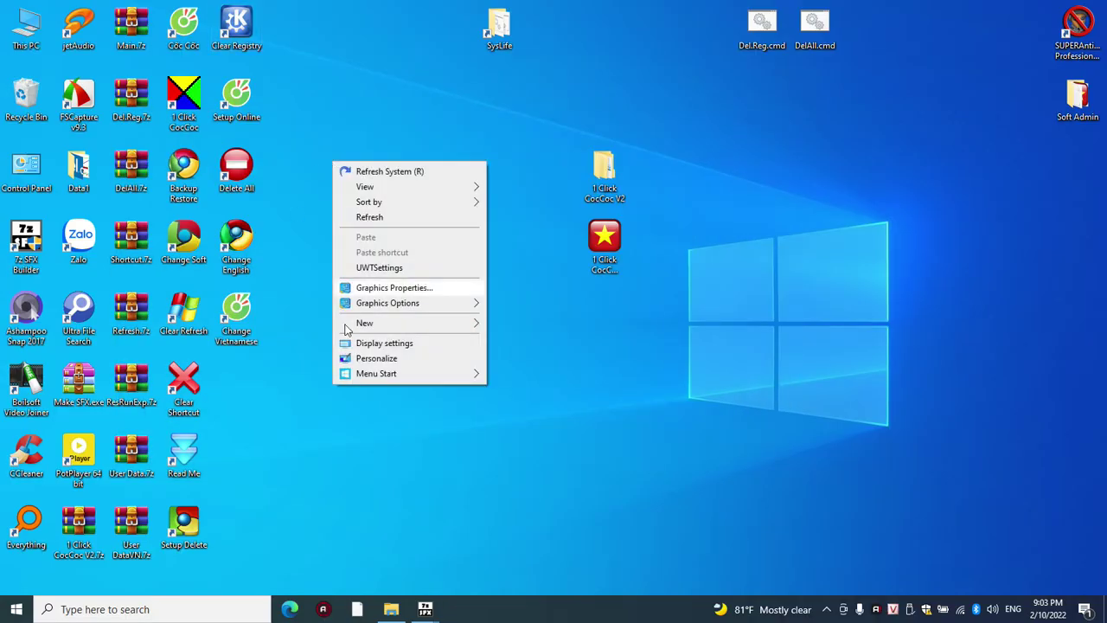
mouse_move(413, 382)
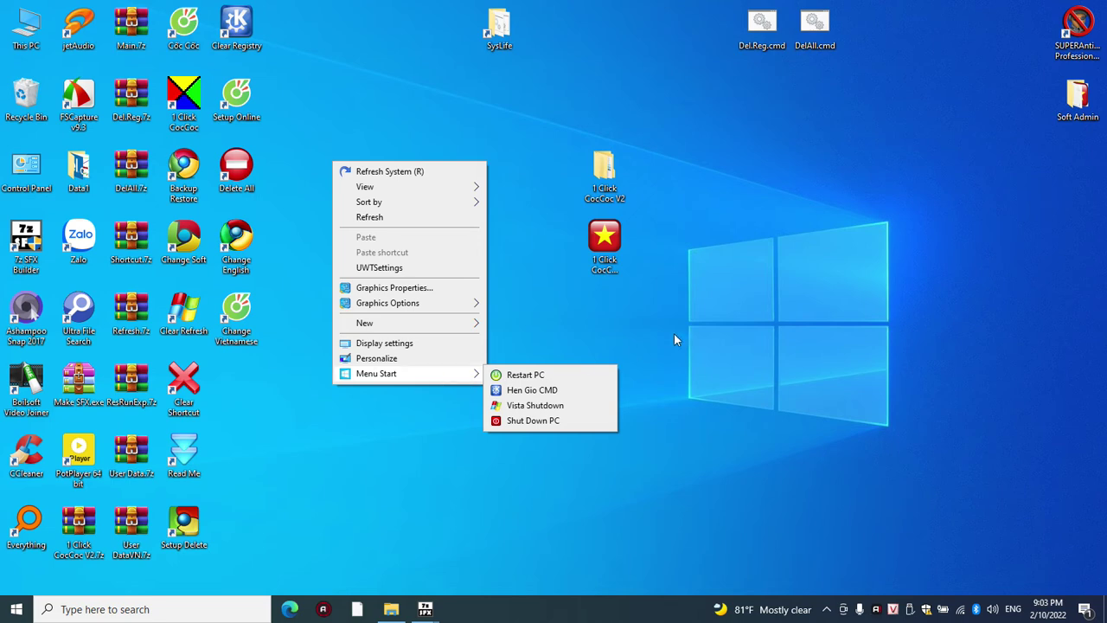
Step: Check the context menu entries of the 1 Click CocCoc 4.2.exe file and the 1 Click CocCoc V2 folder on the desktop
right_click(600, 243)
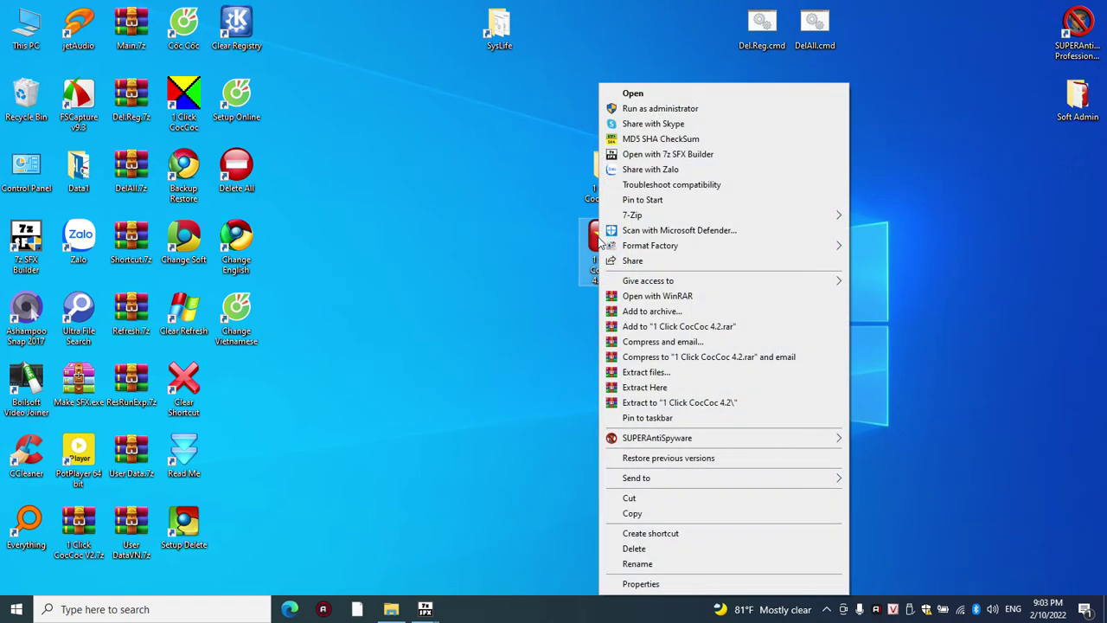
click(590, 169)
right_click(603, 169)
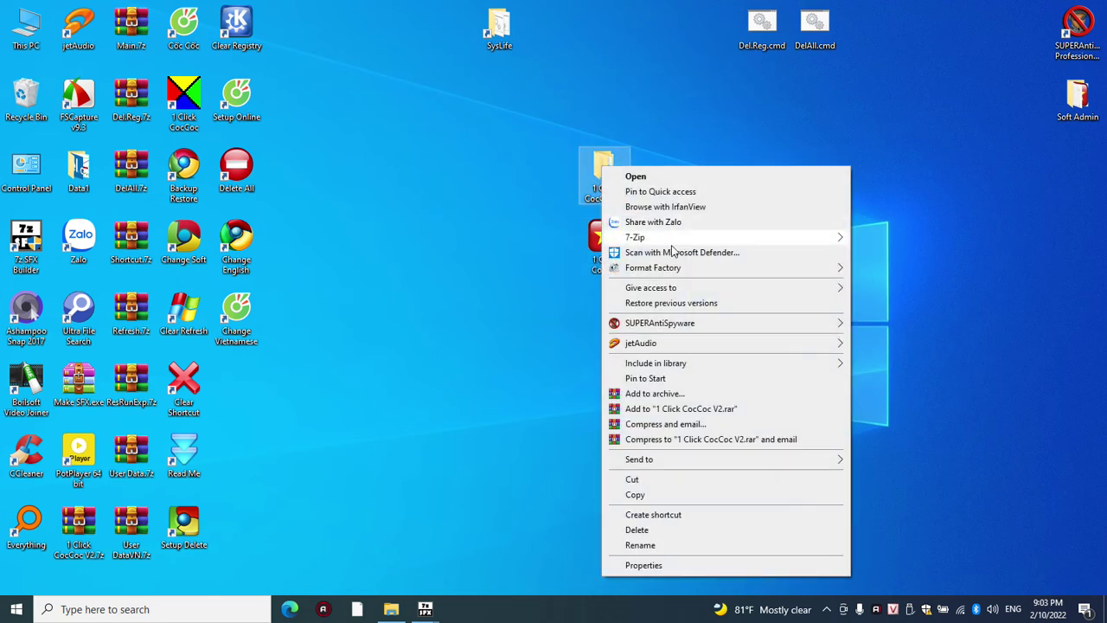
click(533, 245)
click(604, 240)
right_click(608, 243)
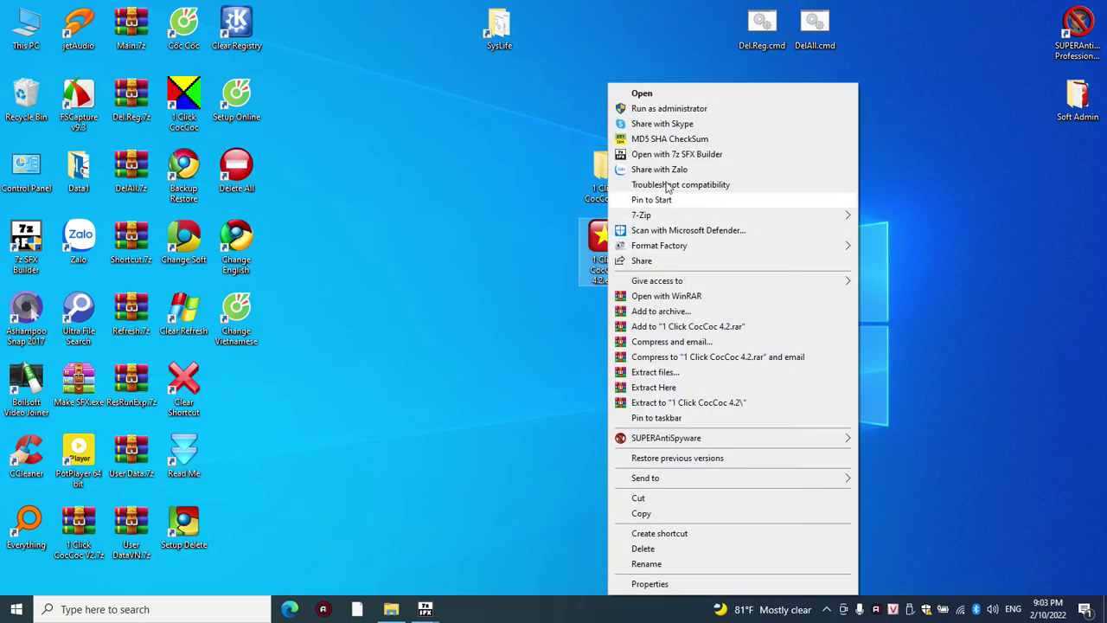
click(275, 156)
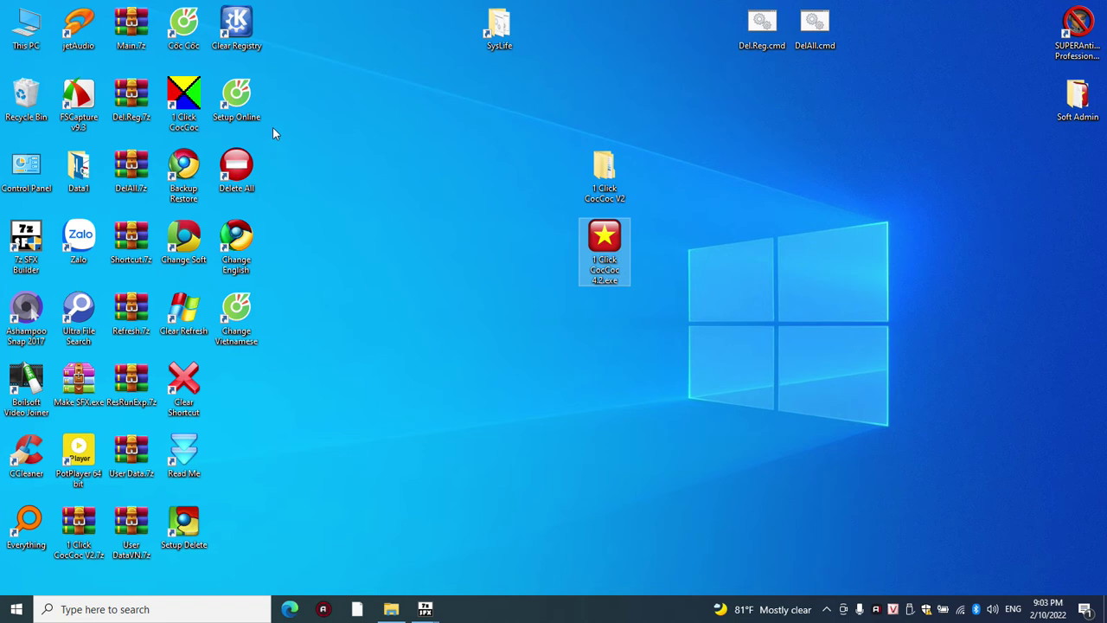
click(278, 129)
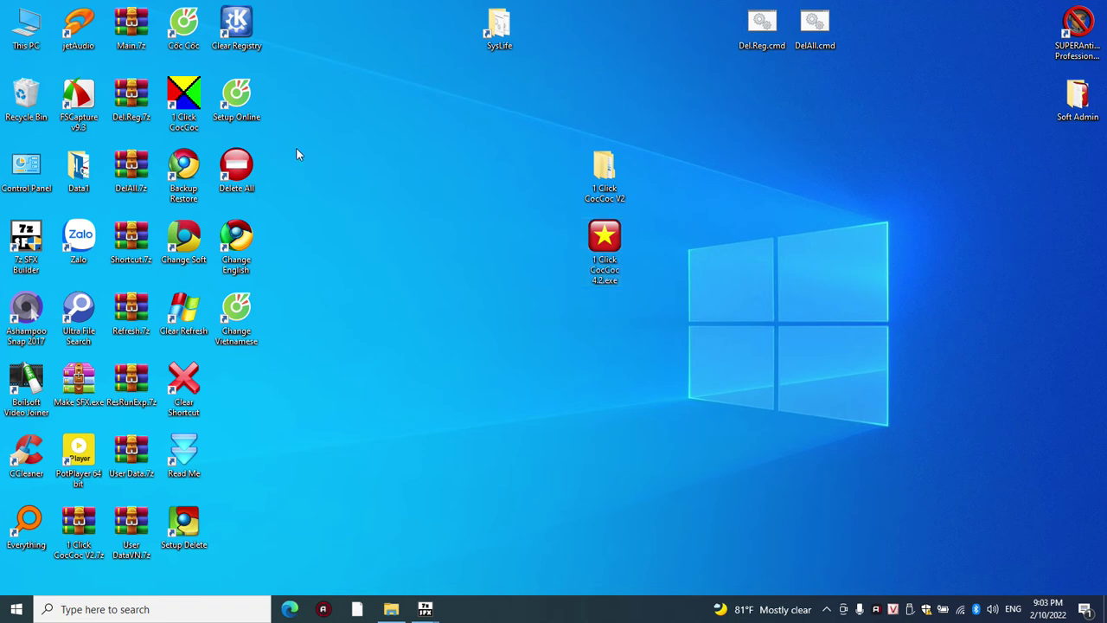
Step: Test the 1 Click CocCoc and Setup Delete shortcuts by launching each one and closing its console window
double_click(197, 91)
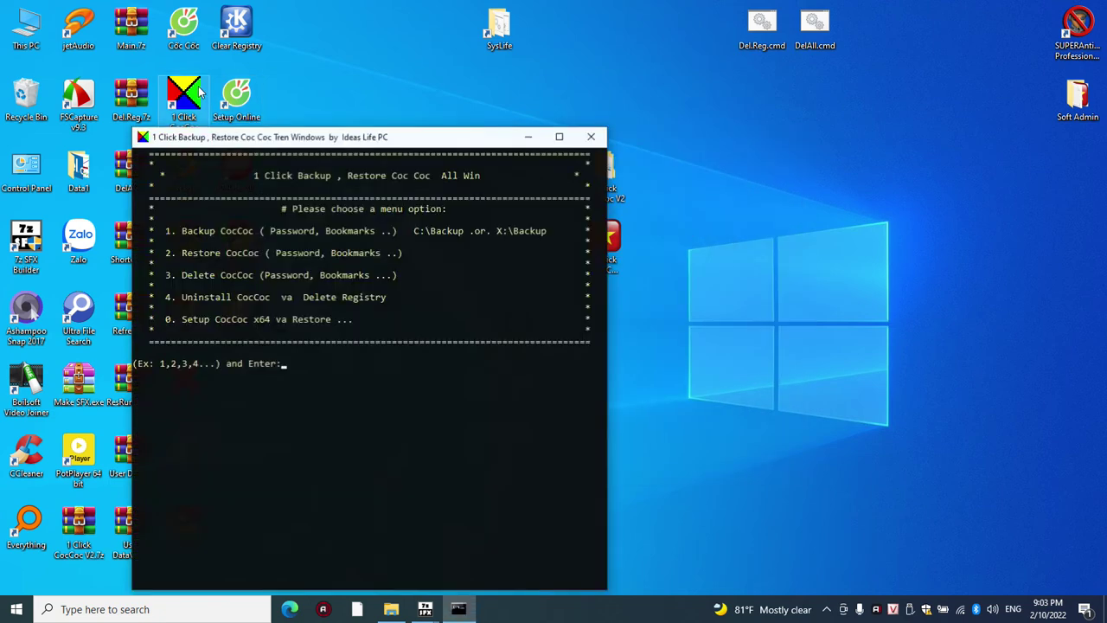
drag(466, 145, 765, 98)
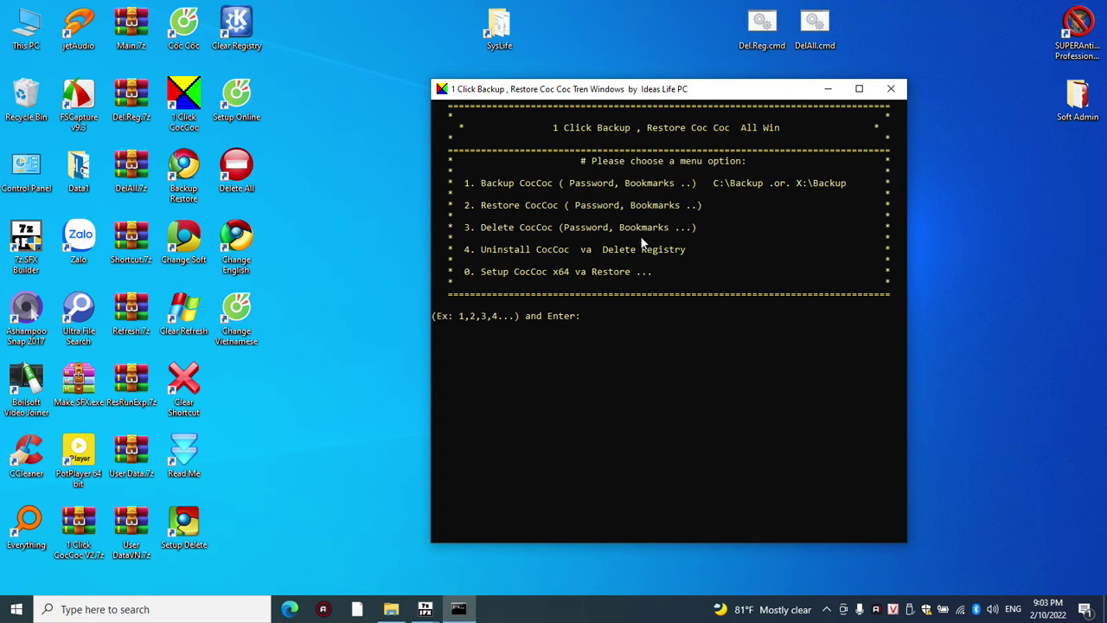
click(889, 89)
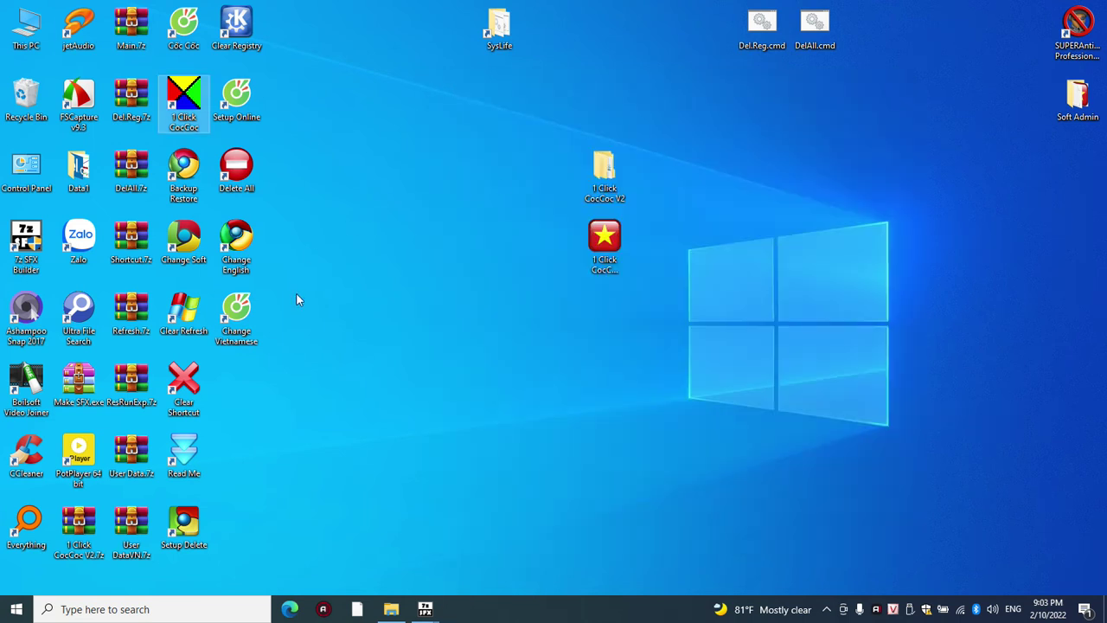
click(267, 135)
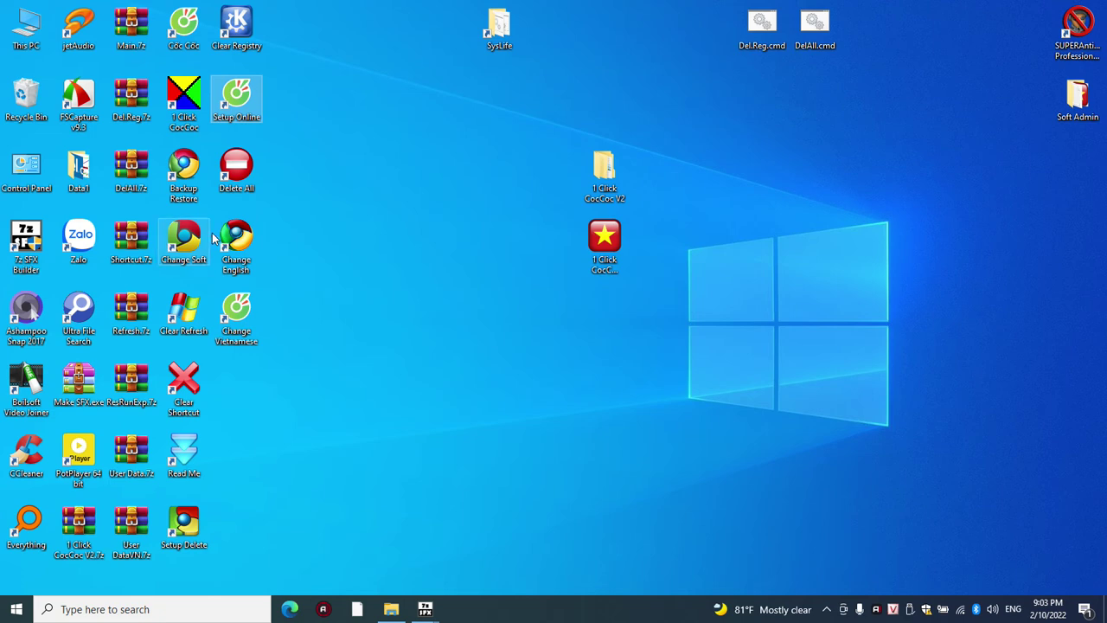
double_click(186, 525)
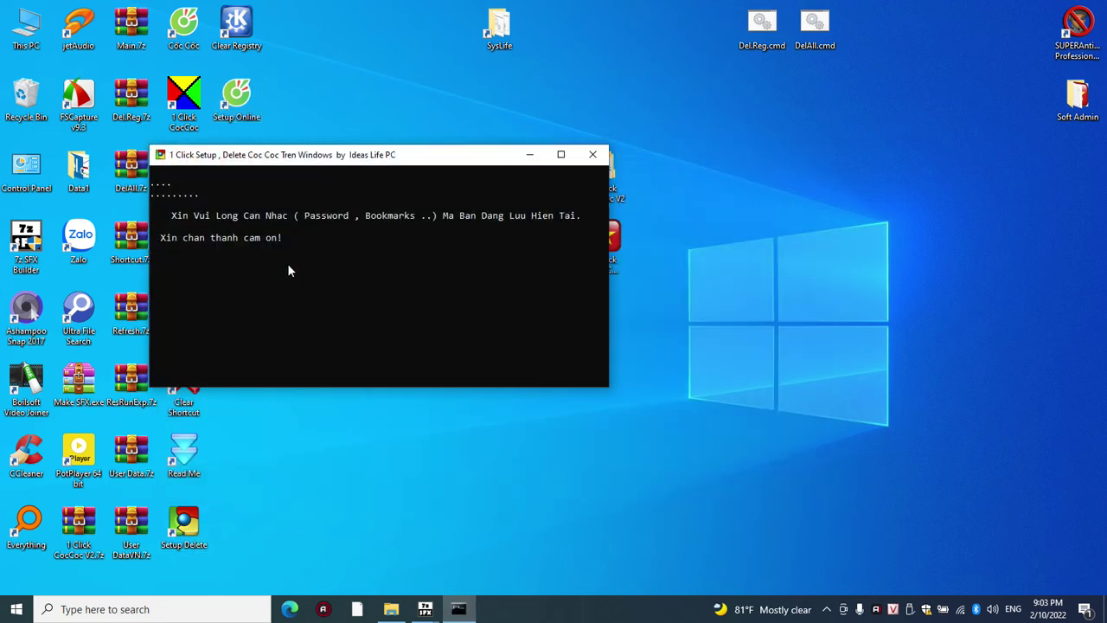
click(594, 158)
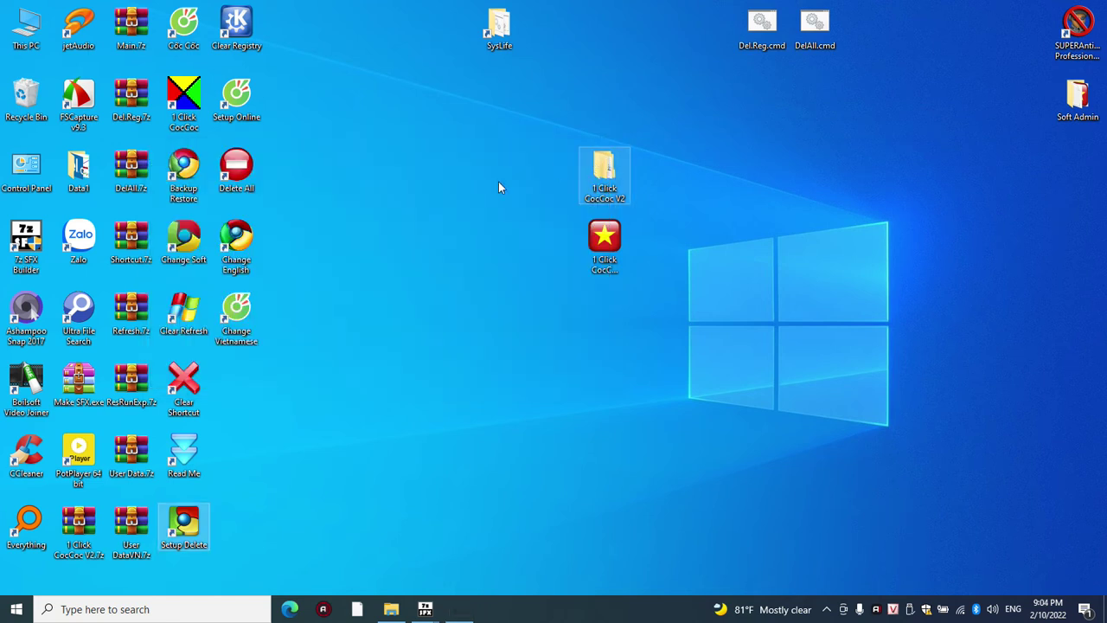
Step: Check the desktop context menu for the Refresh System and Menu Start entries
right_click(265, 380)
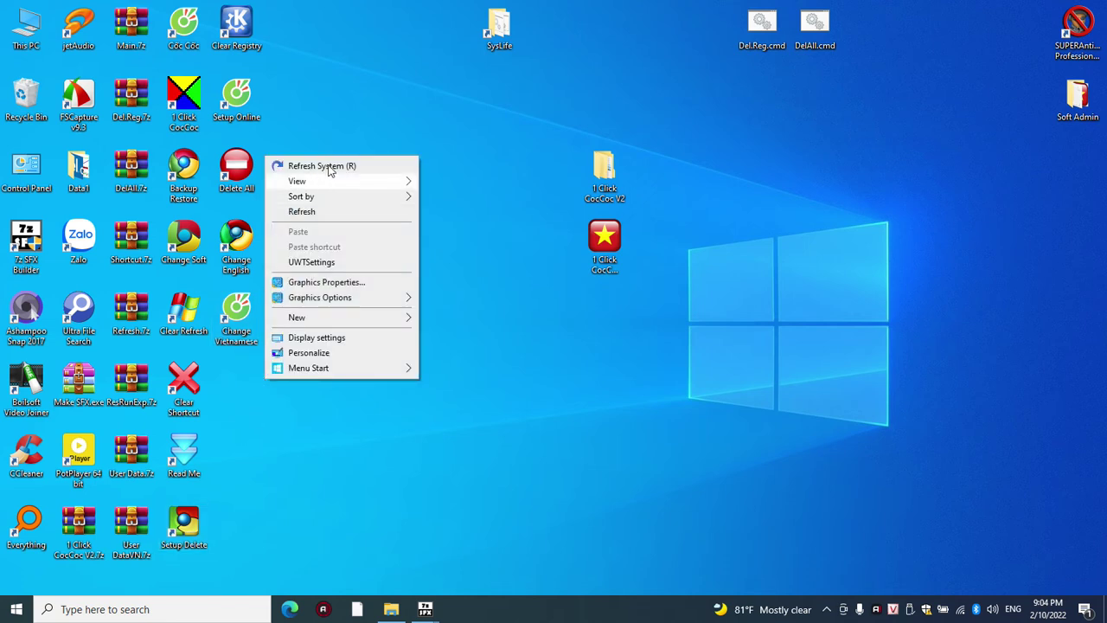
click(192, 317)
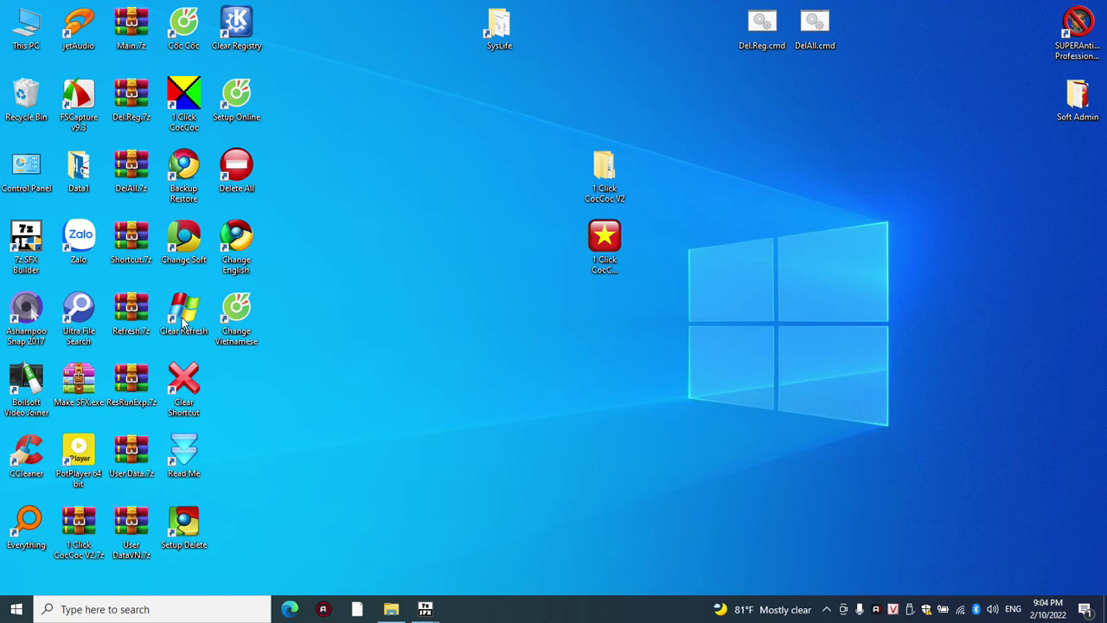
right_click(374, 237)
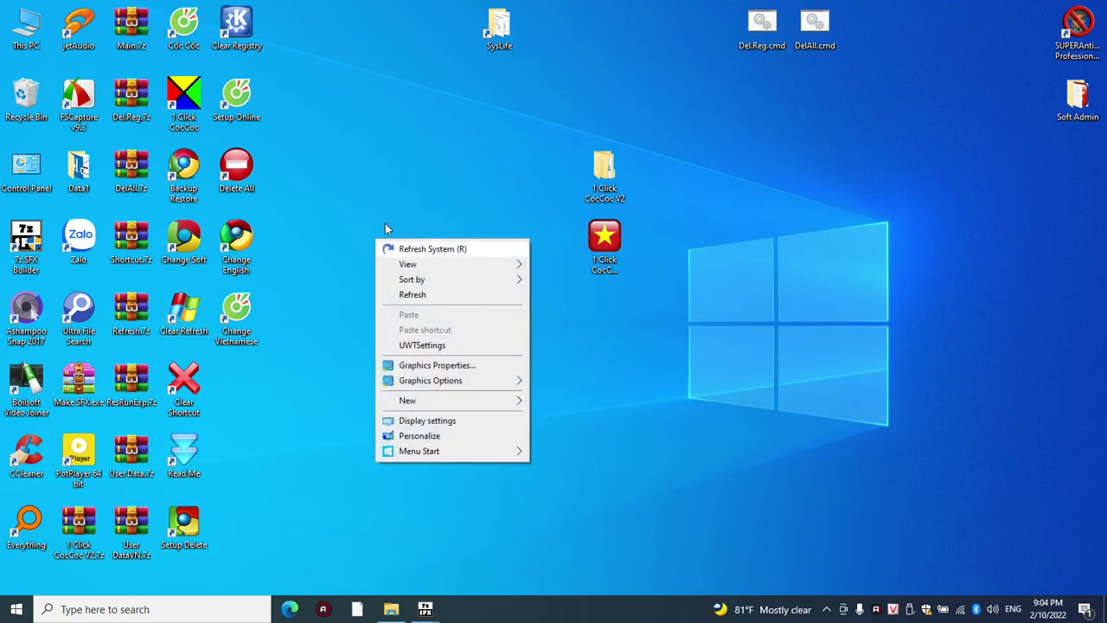
click(268, 181)
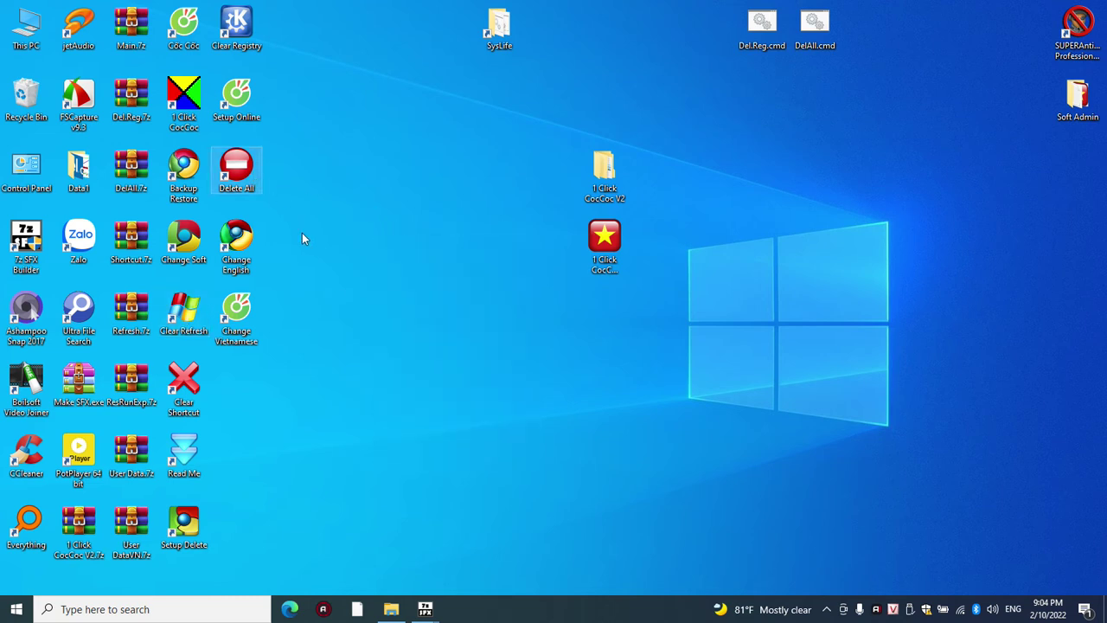
Step: Run the Delete All shortcut, allow it to make changes and open the SysLife folder to check what is left
double_click(248, 174)
click(490, 395)
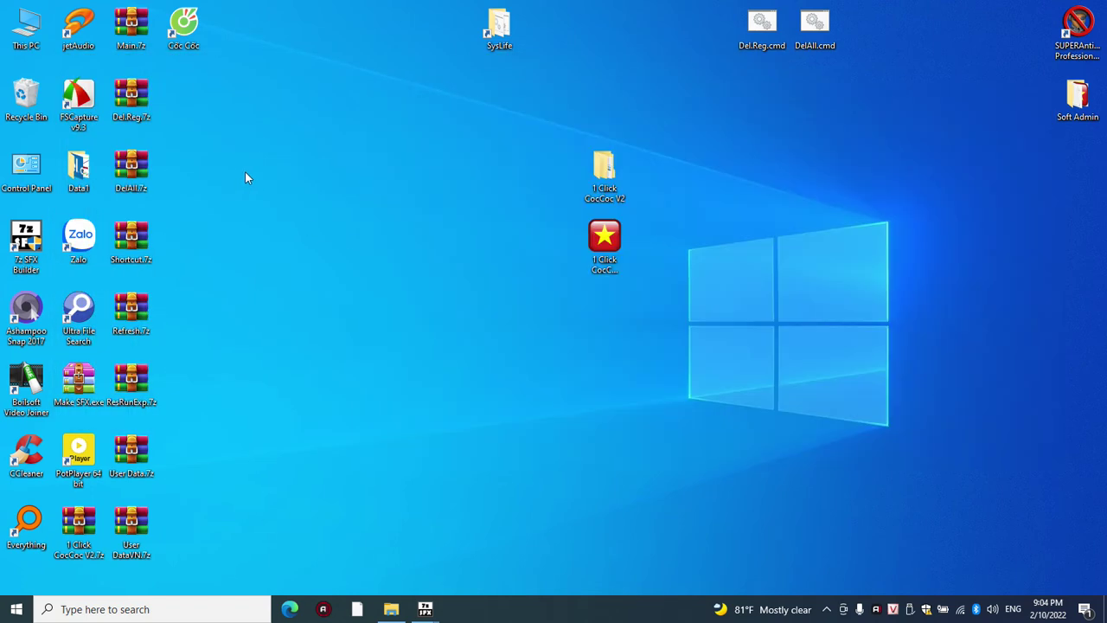
double_click(510, 35)
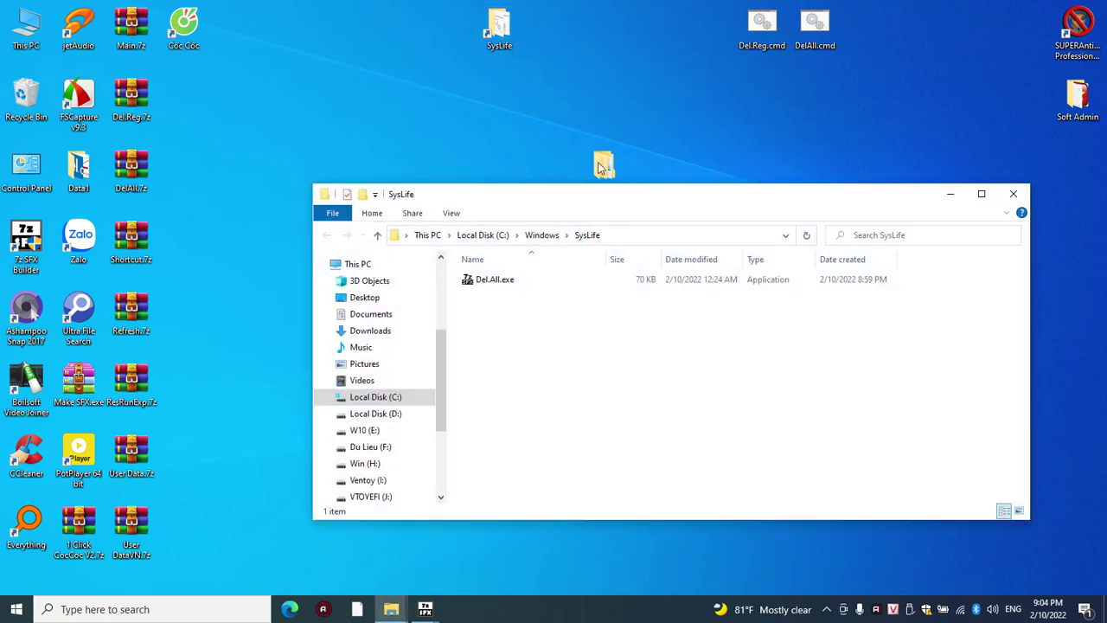
Step: Maximize the Explorer window on Local Disk (C:) and examine the files remaining in the Backup folder
click(390, 398)
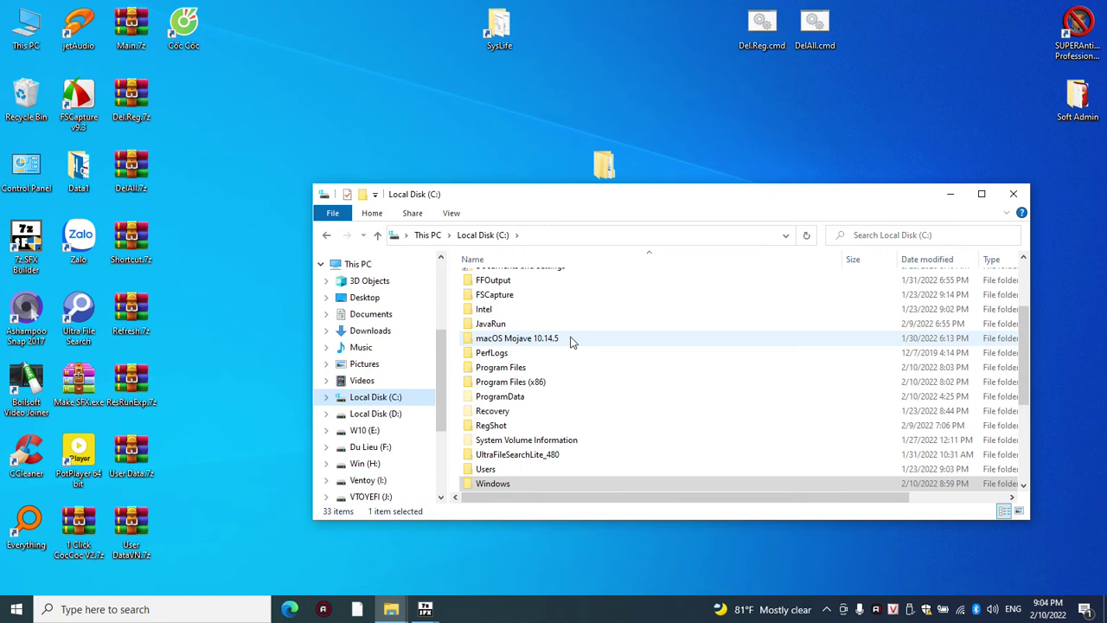
click(978, 197)
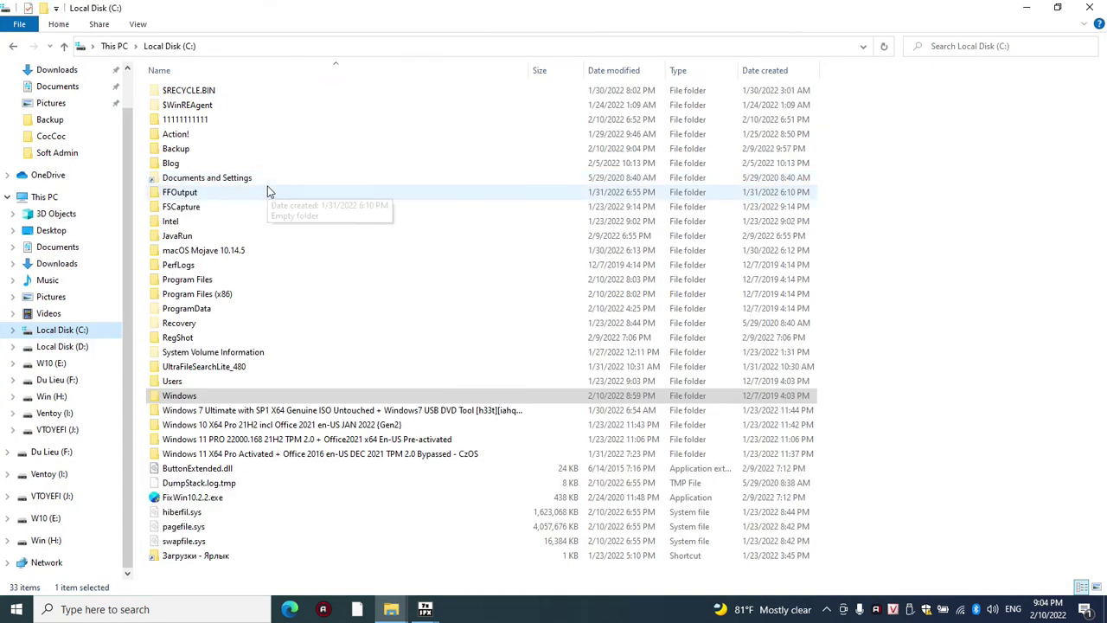
click(179, 153)
double_click(177, 153)
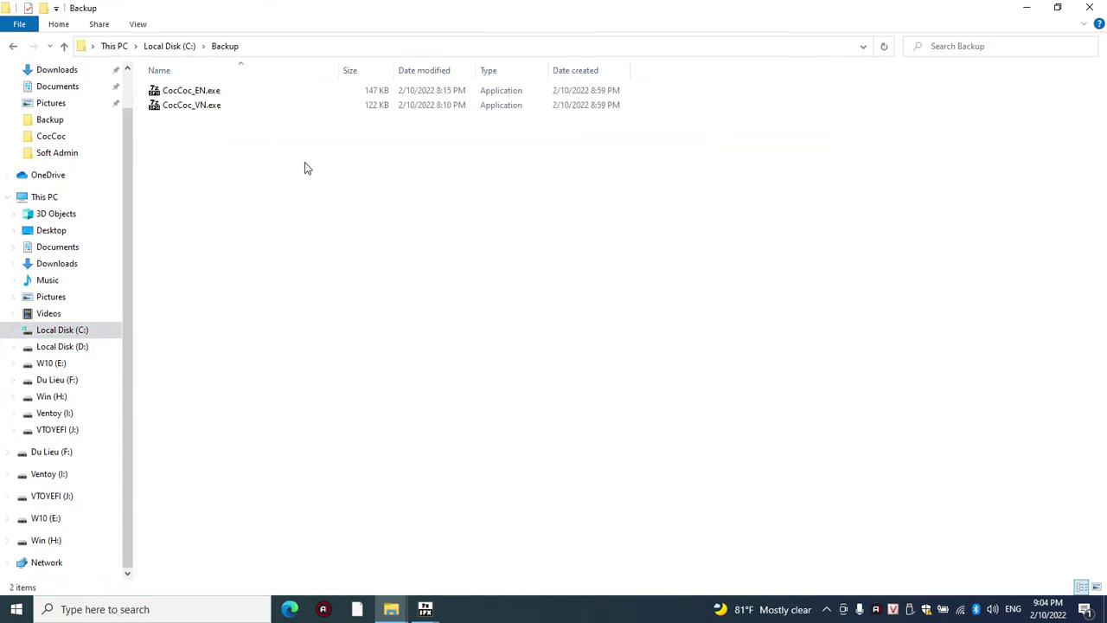
drag(270, 153, 174, 90)
click(247, 168)
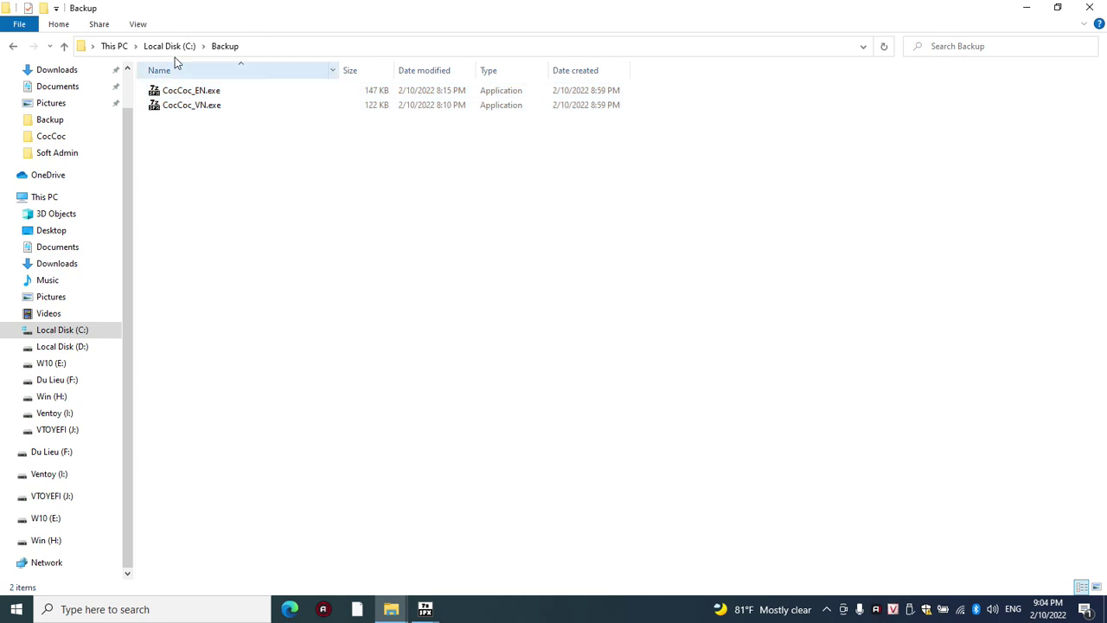
Step: Recheck C:\Backup by selecting CocCoc_EN.exe and CocCoc_VN.exe, return to Local Disk (C:) and close the Explorer window
click(171, 46)
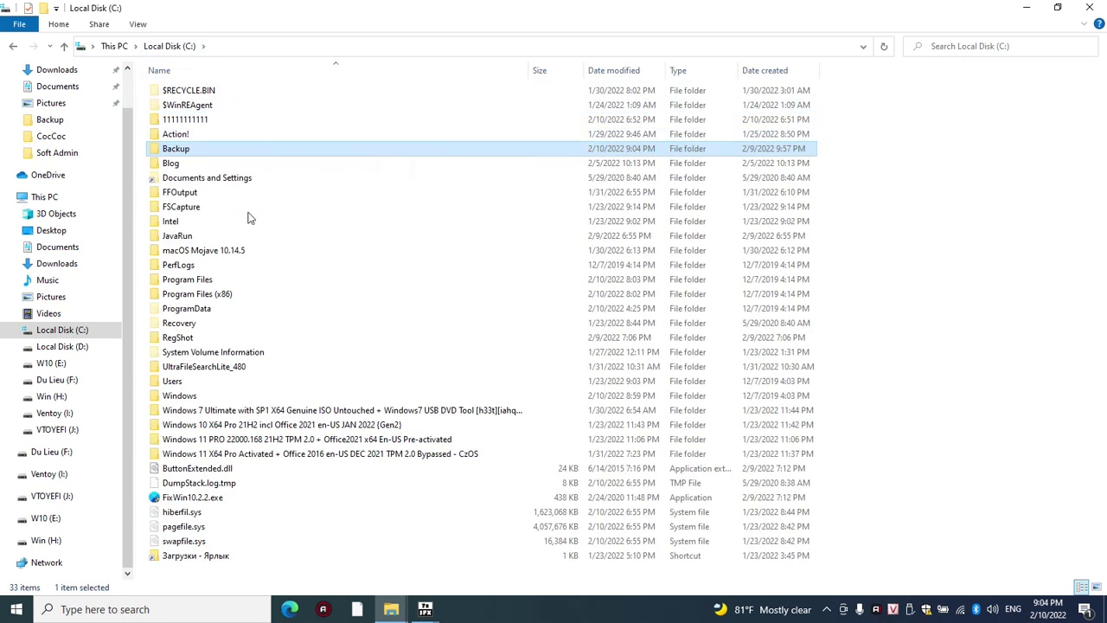
double_click(187, 150)
drag(260, 145, 173, 85)
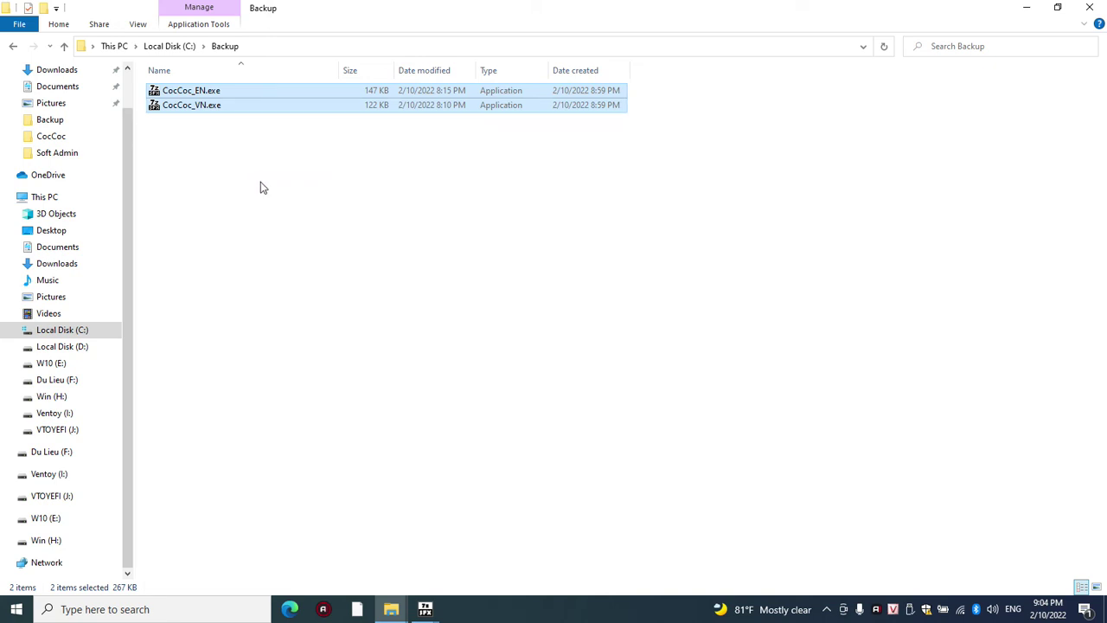
click(171, 46)
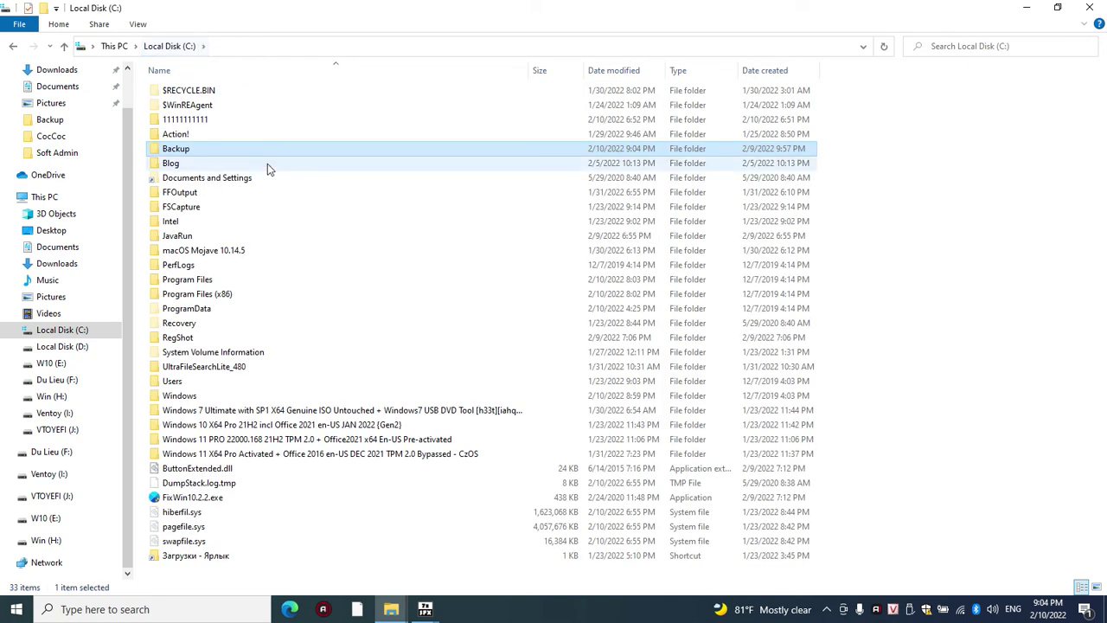
click(1051, 179)
click(1090, 7)
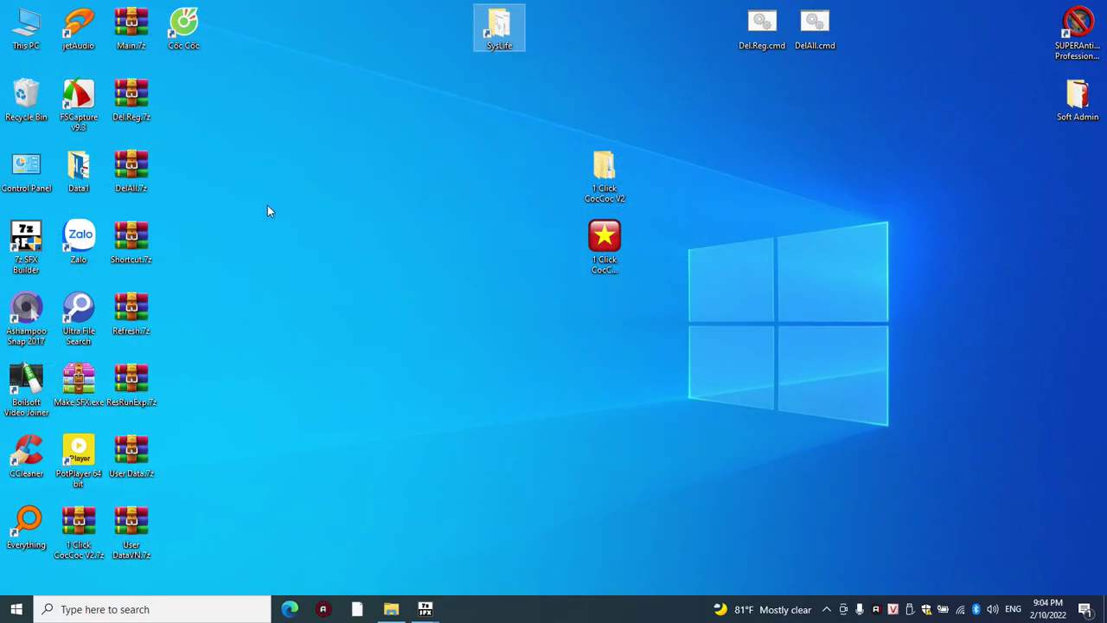
Step: Point out the desktop archives from Main.7z to User DataVN.7z, clear that selection and highlight Del.Reg.cmd
click(658, 156)
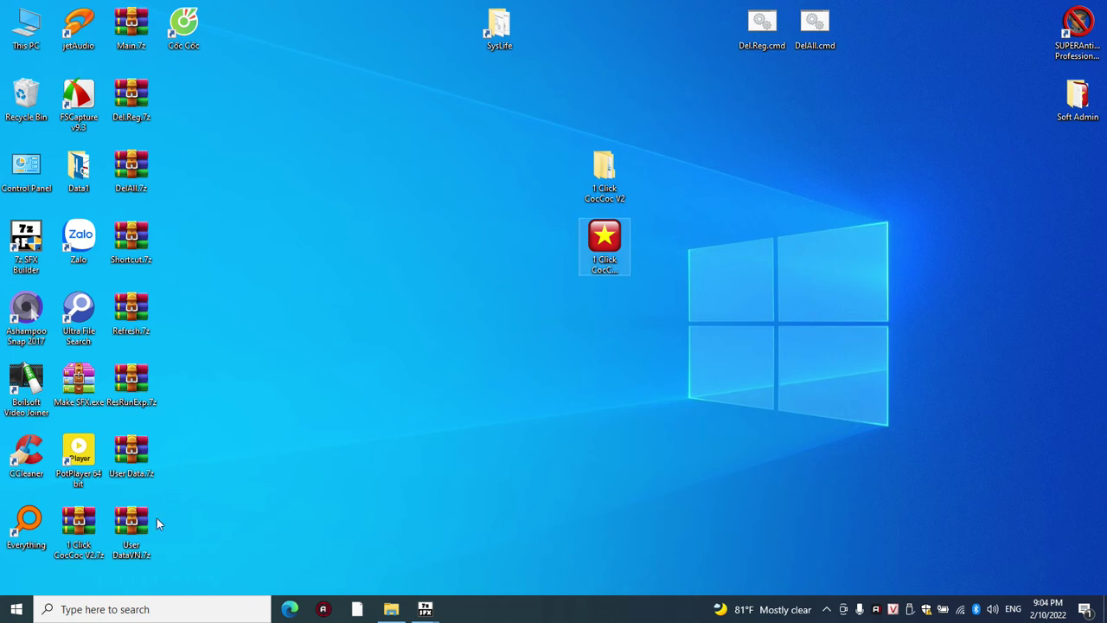
drag(162, 578, 120, 41)
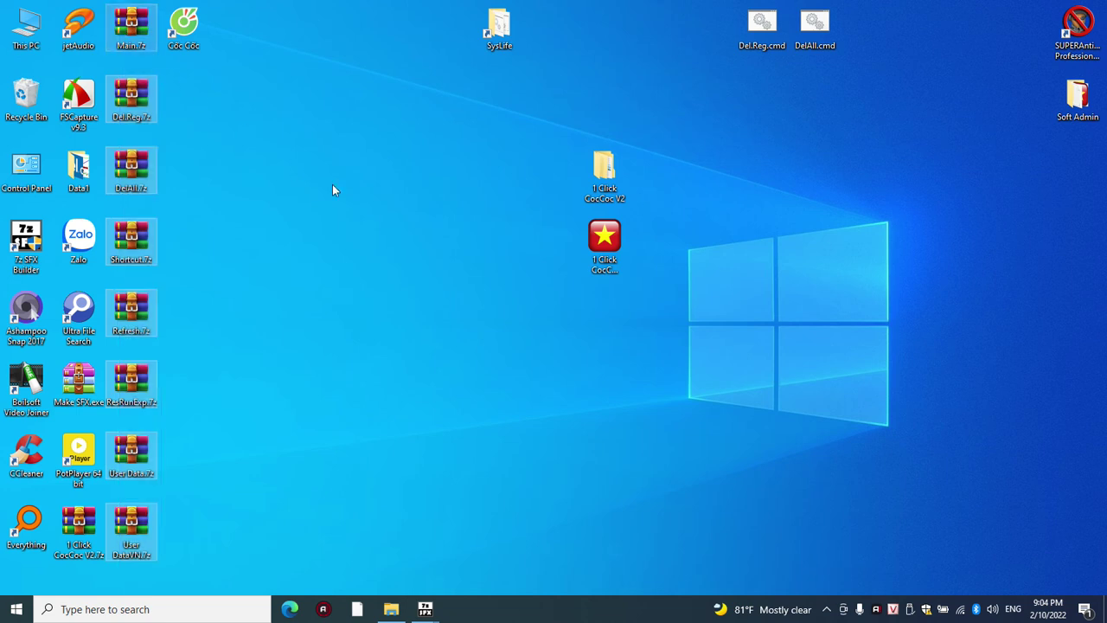
click(429, 158)
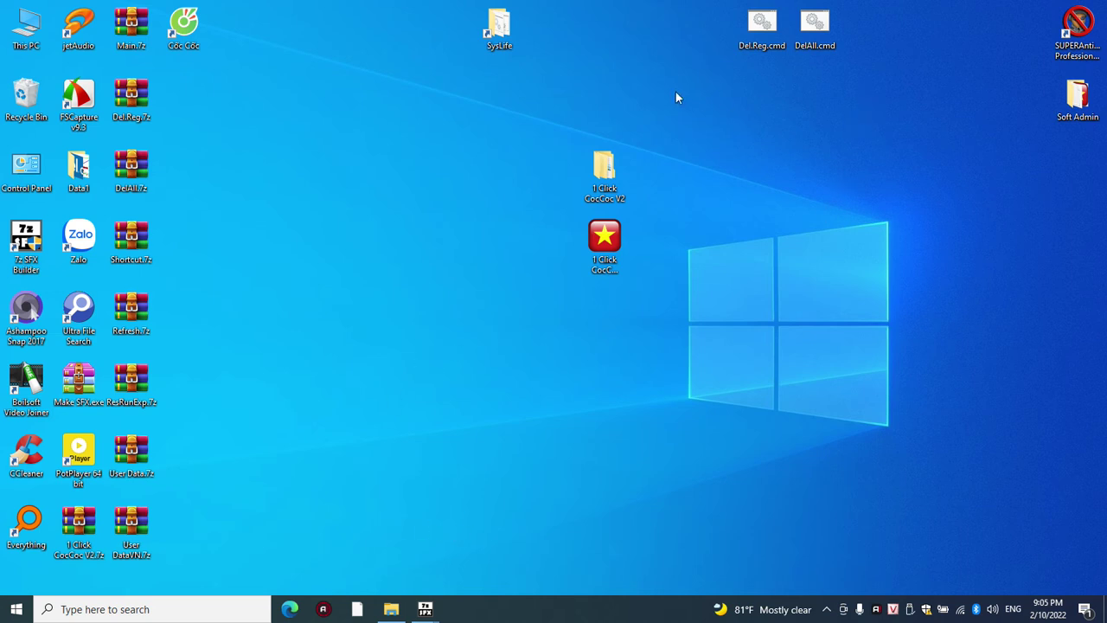
click(762, 26)
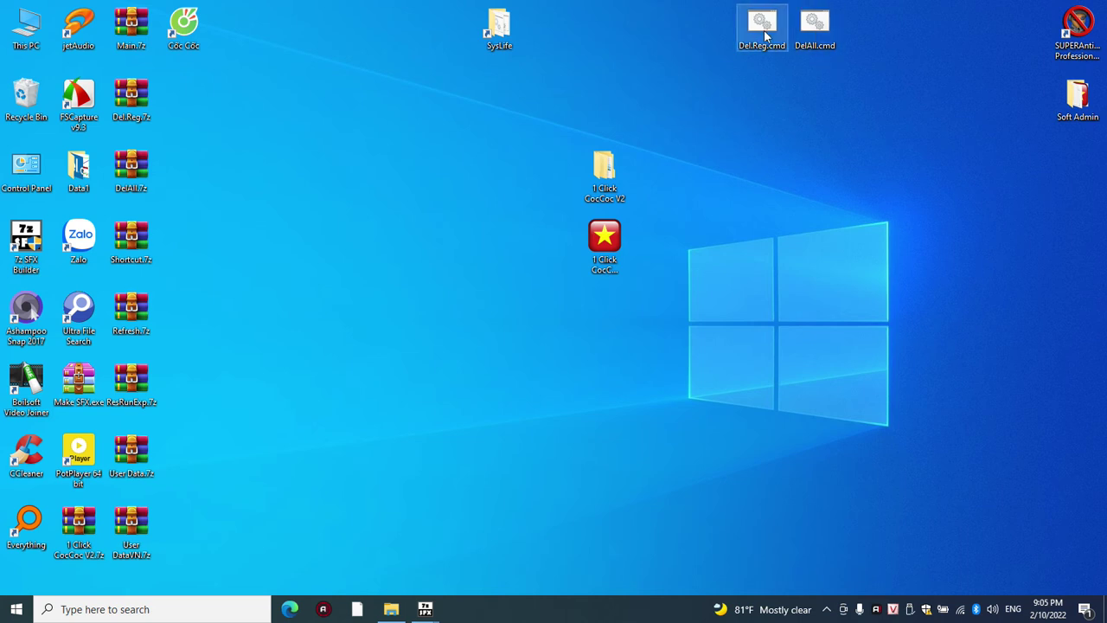
Step: Run 1 Click CocCoc 4.2.exe, allow it to install, and close its backup/restore menu window and the TaskM.png picture
double_click(597, 248)
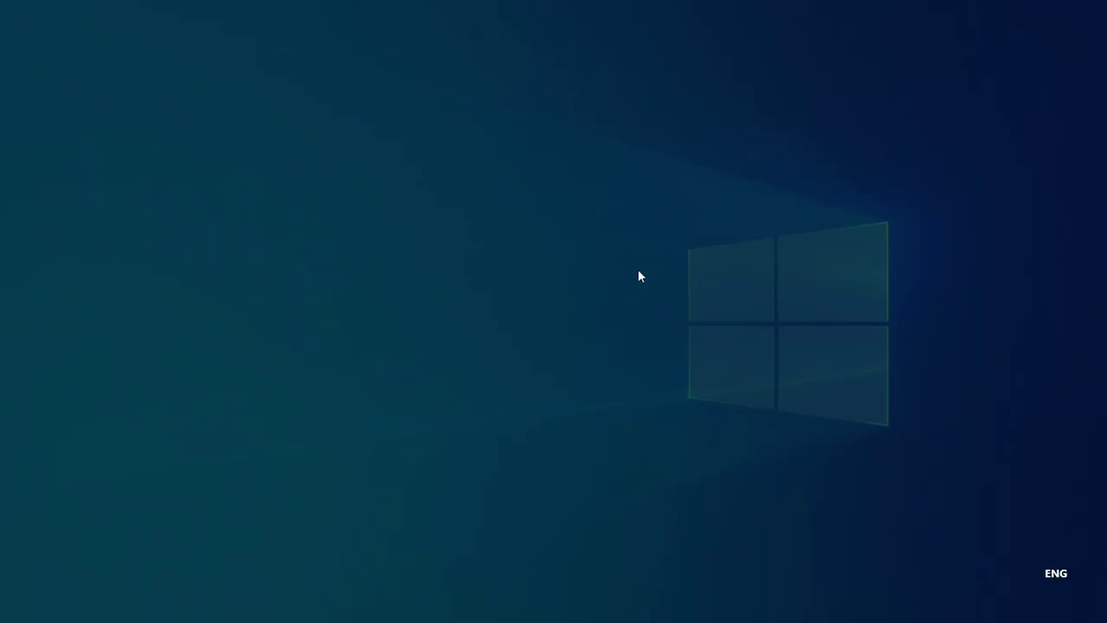
click(520, 401)
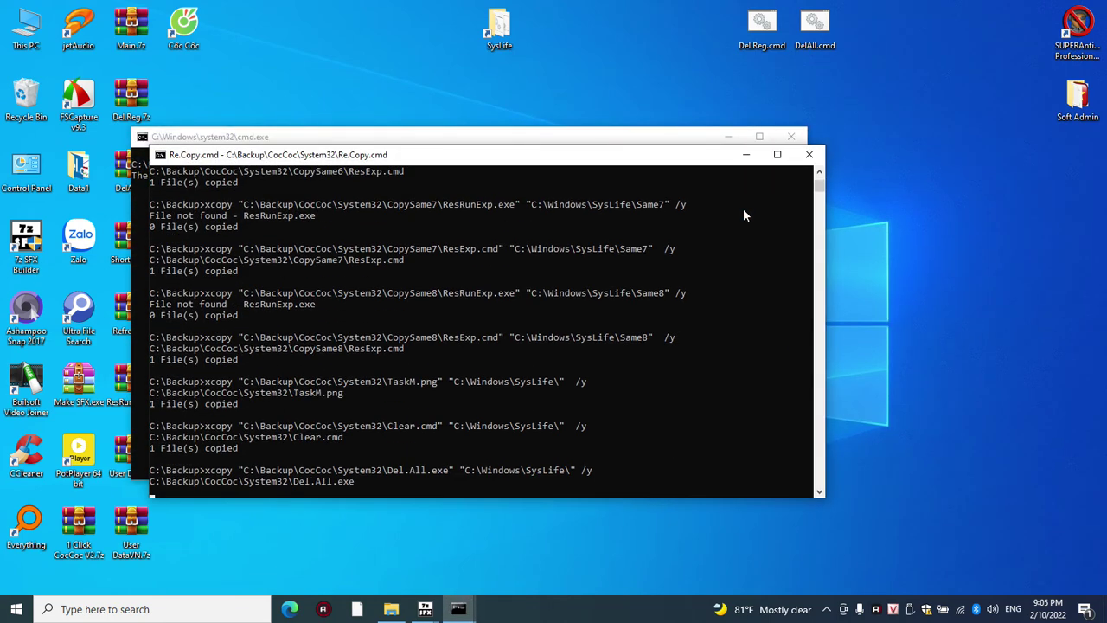
click(792, 136)
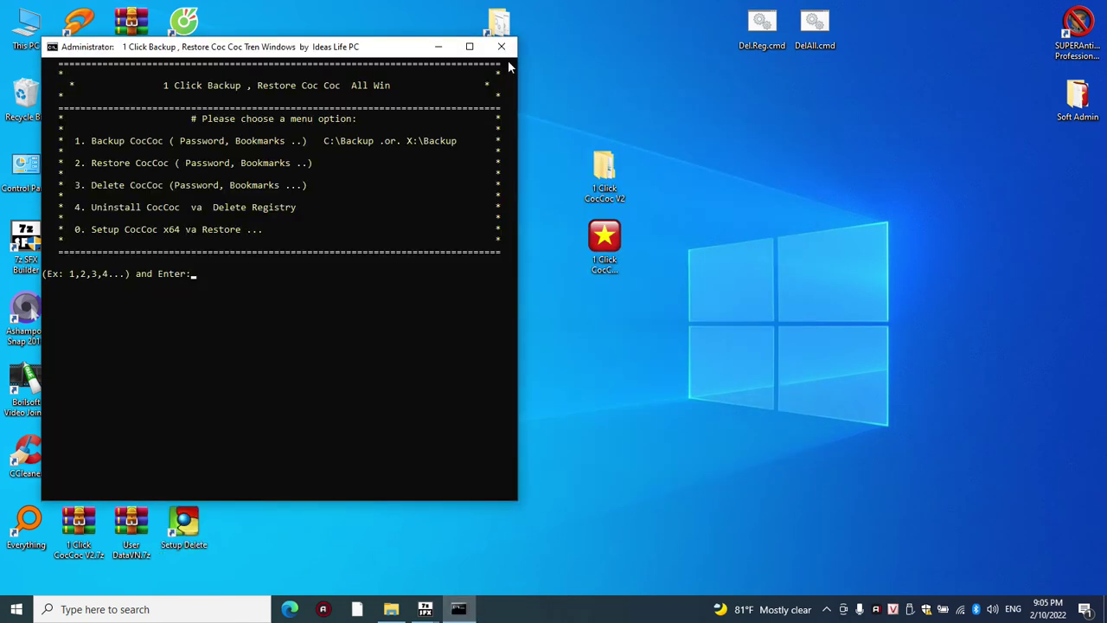
drag(390, 47, 714, 88)
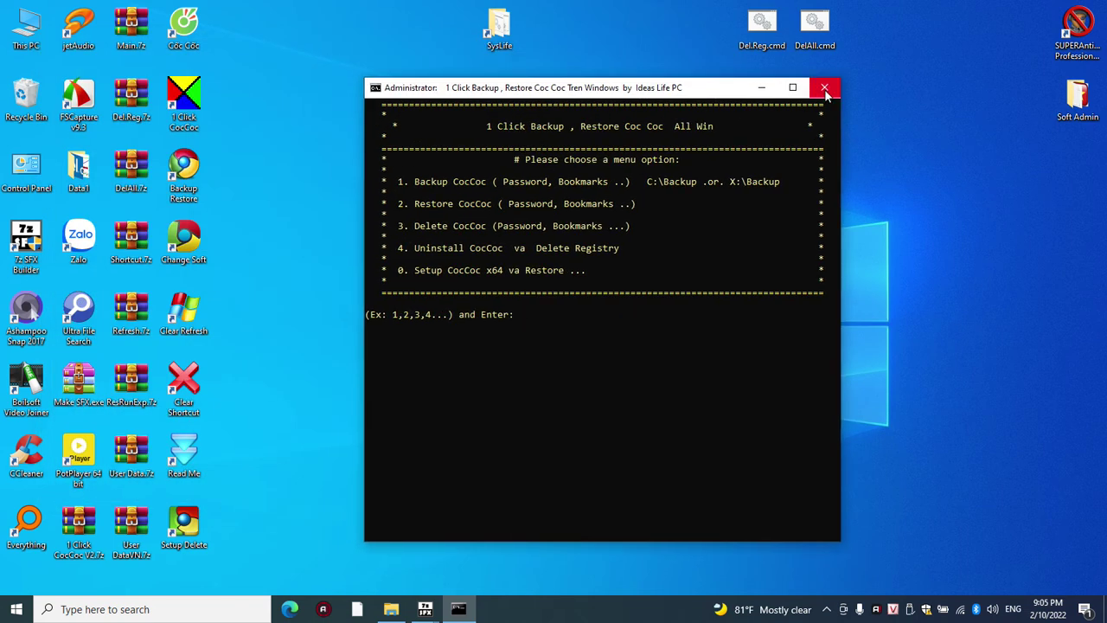
click(824, 89)
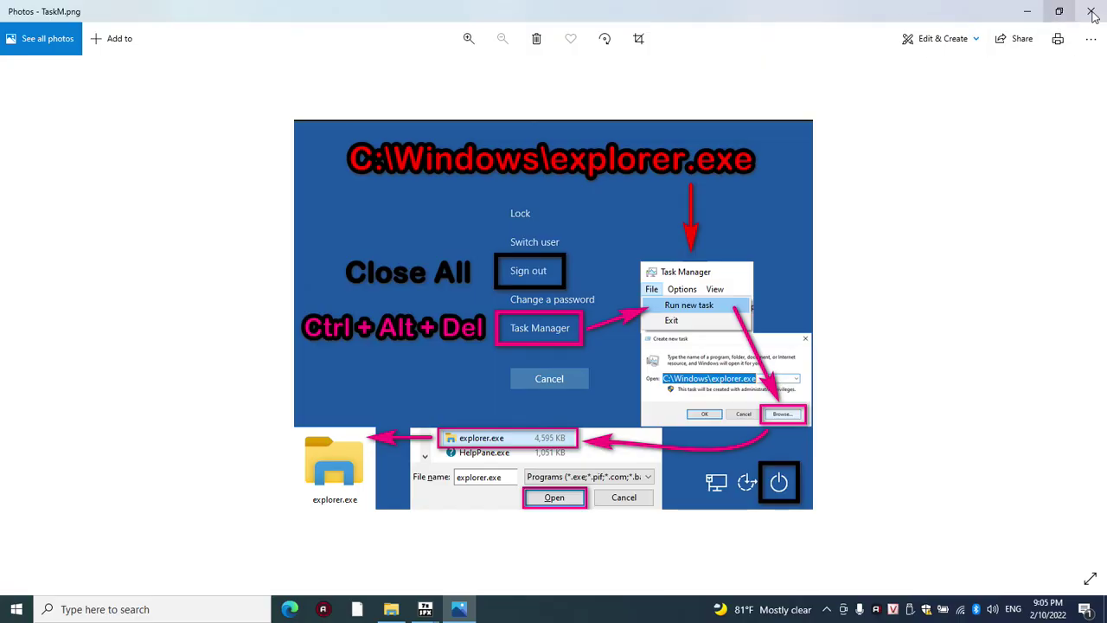
click(1087, 14)
Step: Open the DelAll.cmd script from the desktop for editing in Notepad
right_click(816, 28)
click(853, 53)
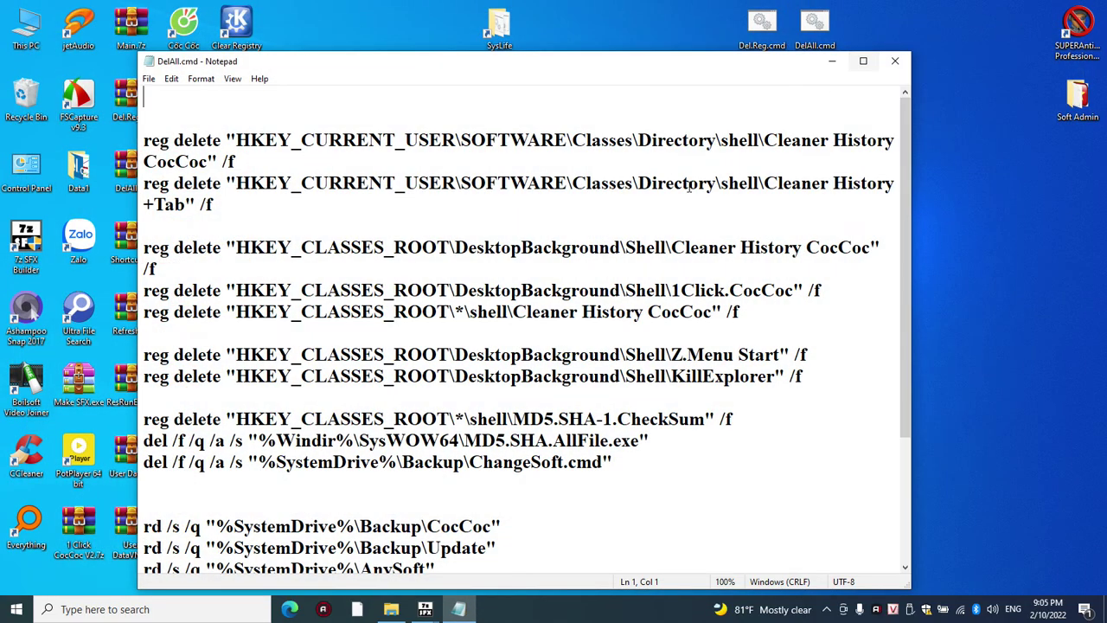
Step: Read through the registry and folder deletion commands in DelAll.cmd and close the script
scroll(690, 188, down, 2)
scroll(677, 289, down, 1)
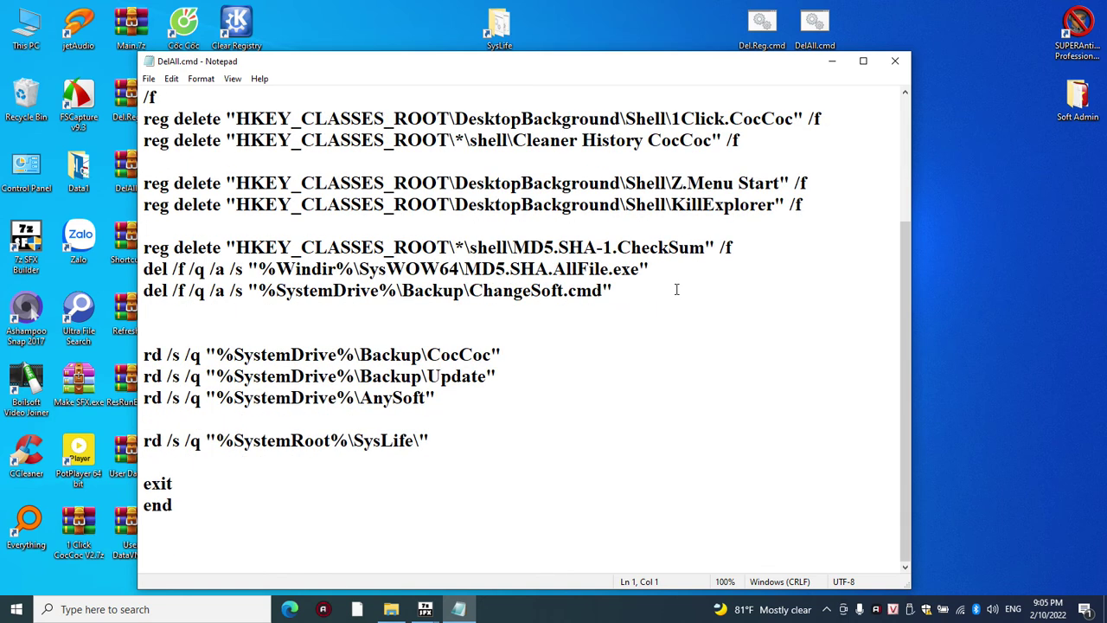
scroll(603, 306, up, 1)
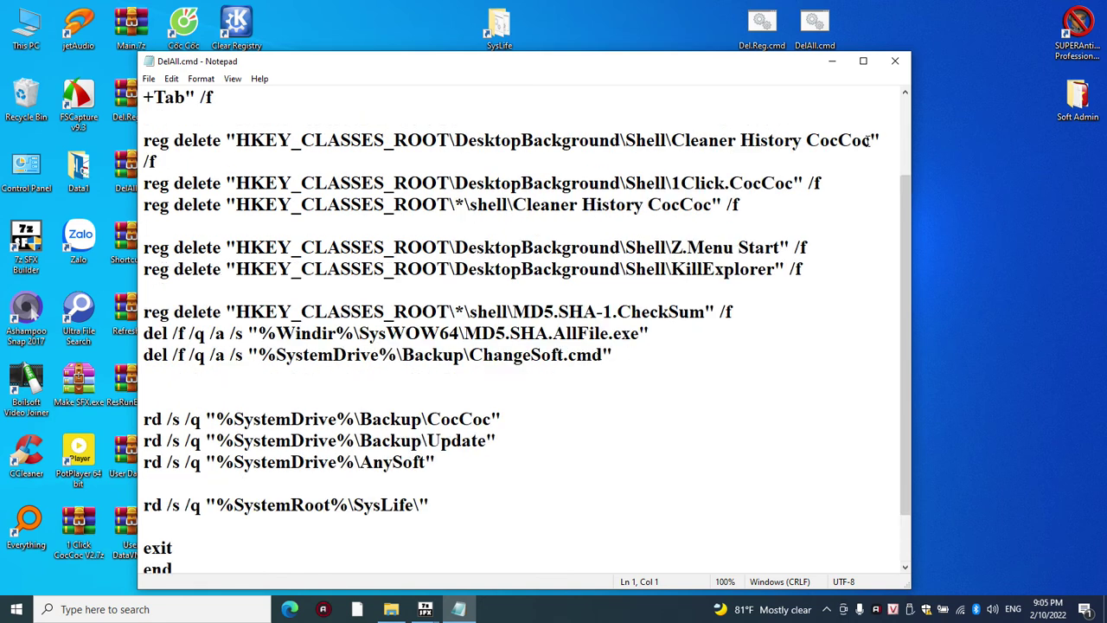
scroll(787, 238, up, 2)
click(895, 61)
Step: Try to remove the context menu entries by running DelAll.cmd without elevation, checking the desktop context menu before and after
right_click(406, 110)
click(820, 41)
double_click(820, 41)
right_click(381, 126)
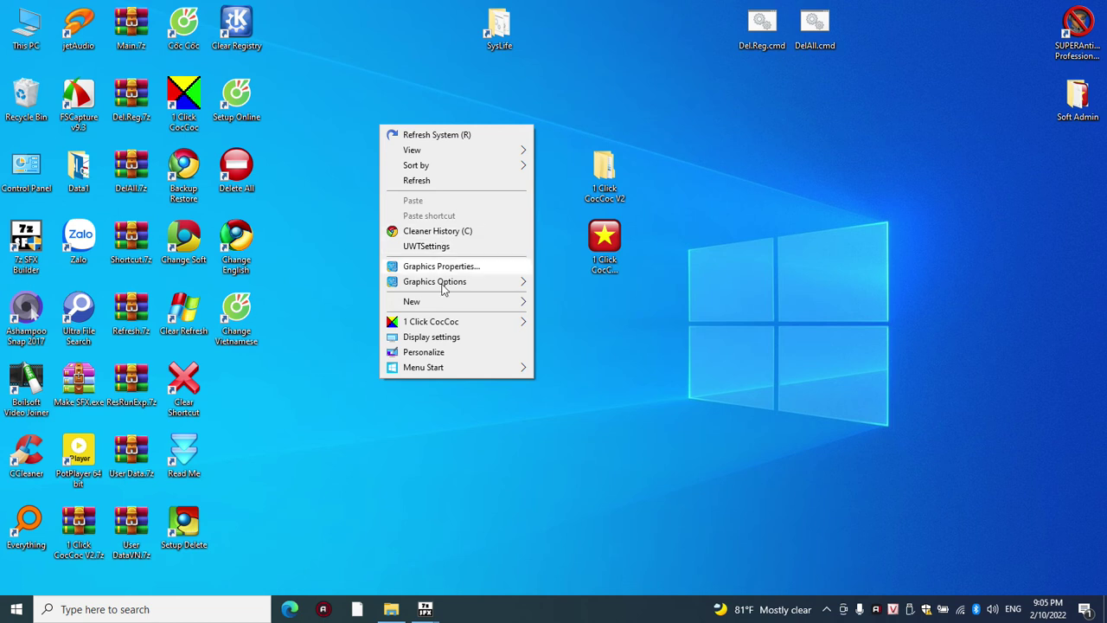
Step: Run DelAll.cmd as administrator, allow it to make changes, recheck the desktop context menu and refresh the desktop
right_click(820, 33)
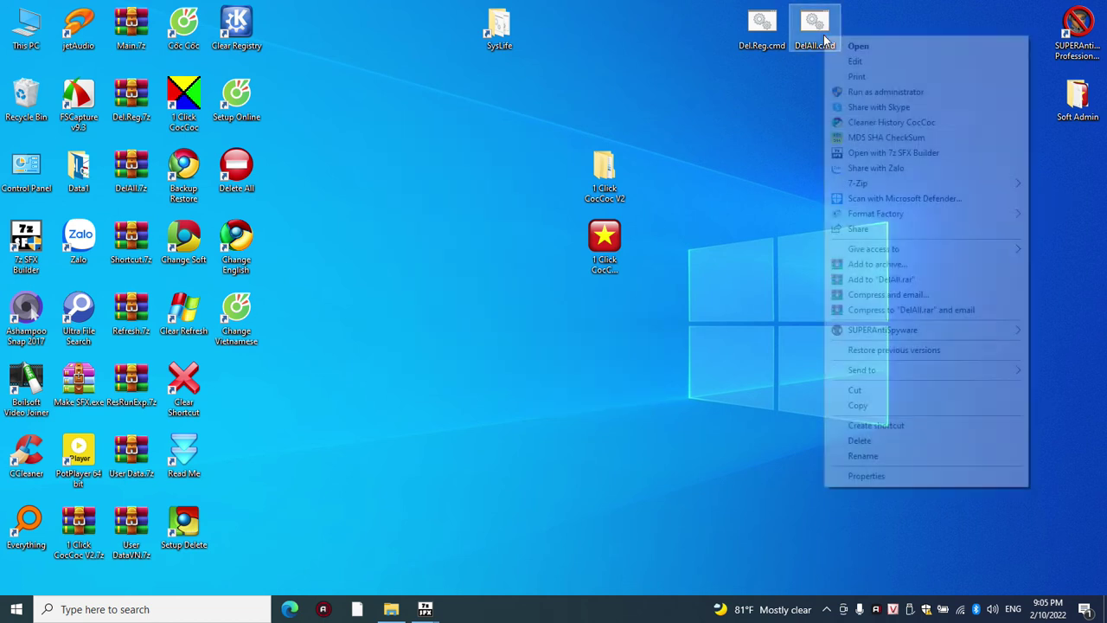
click(859, 92)
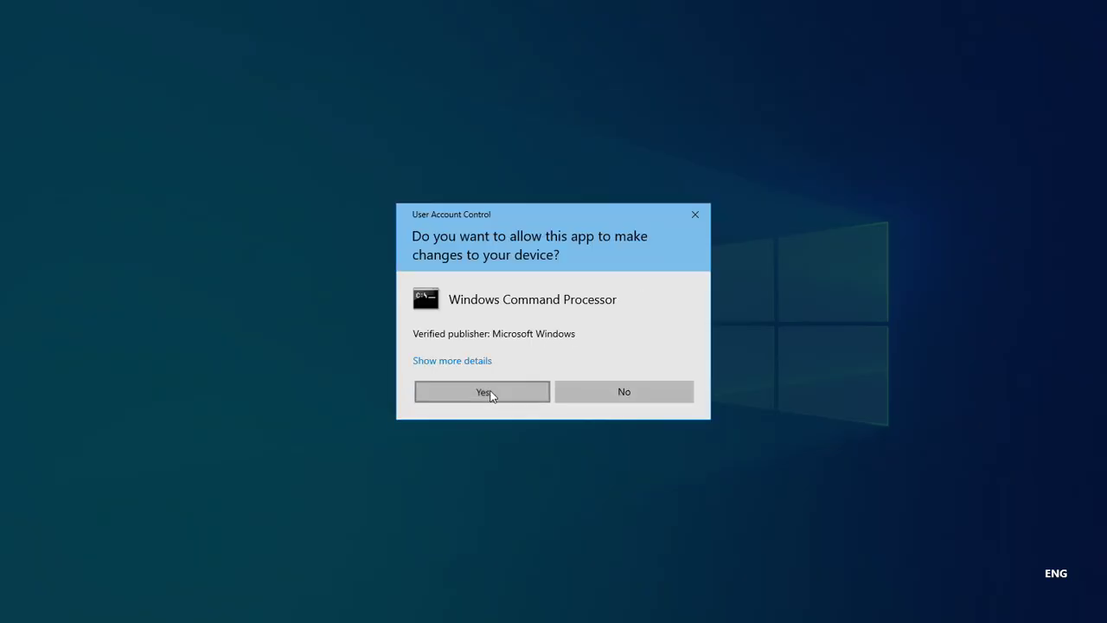
click(487, 391)
right_click(495, 127)
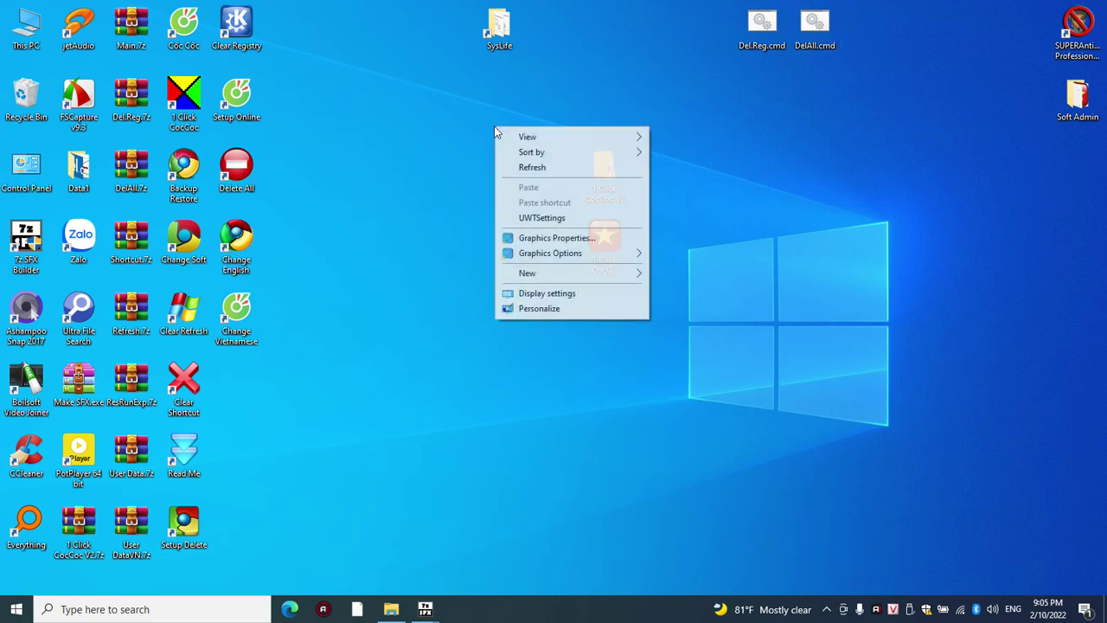
click(532, 167)
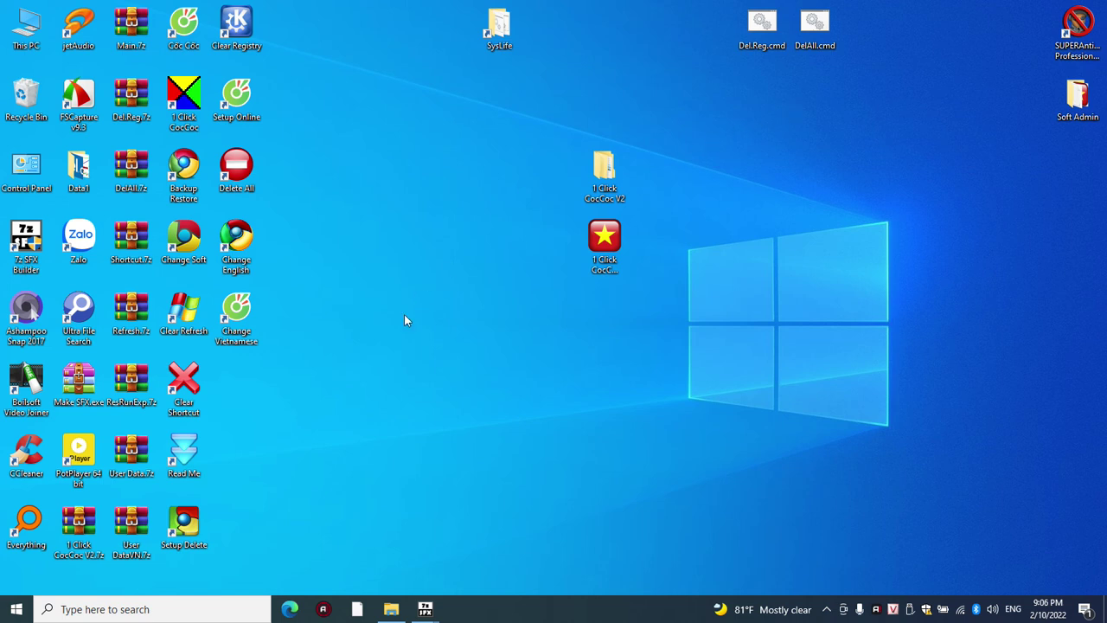
Step: Examine the Backup folder inside 1 Click CocCoc V2, point out CocCoc_VN.exe and minimize the Explorer window
double_click(597, 177)
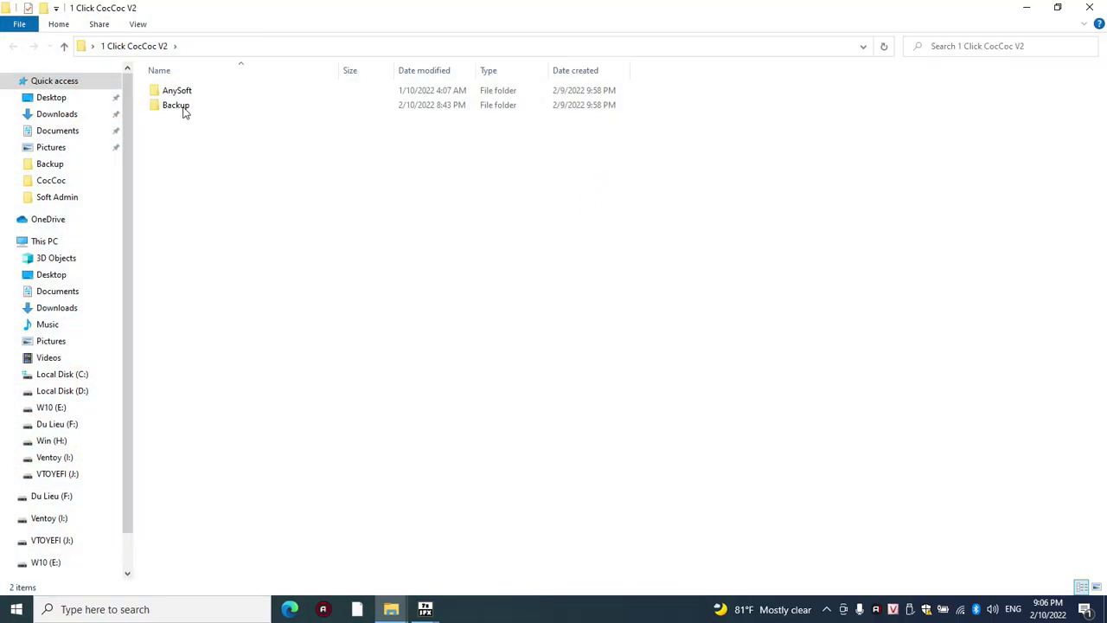
double_click(177, 105)
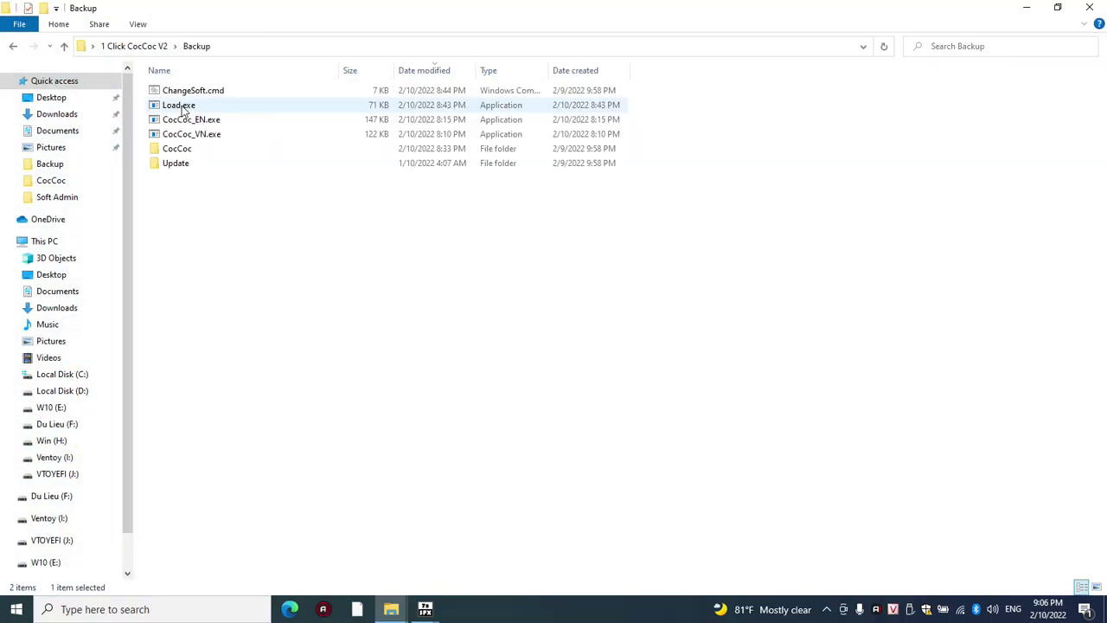
click(216, 135)
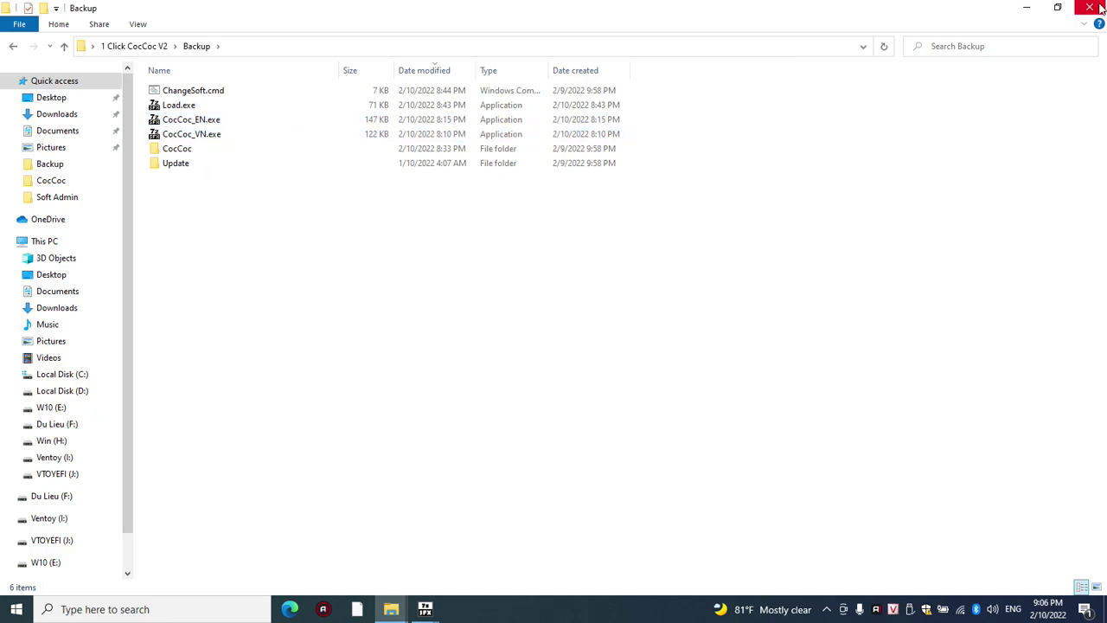
click(1027, 8)
Step: Switch to the first 7z SFX Builder window, show its main extraction settings and move the window toward the desktop's centre
mouse_move(425, 609)
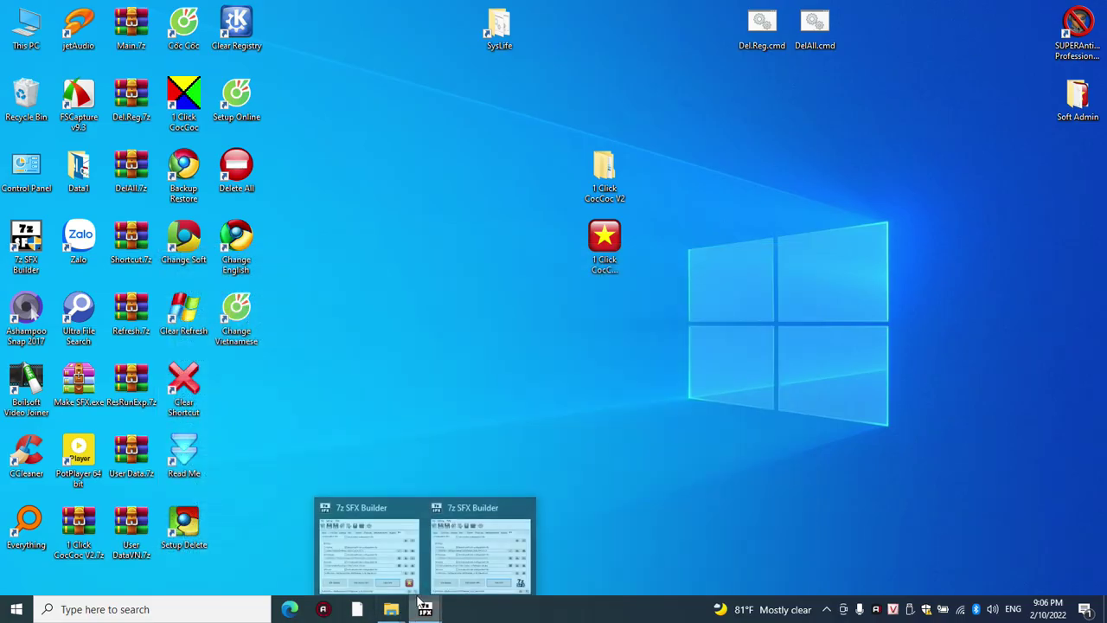
click(398, 542)
click(623, 237)
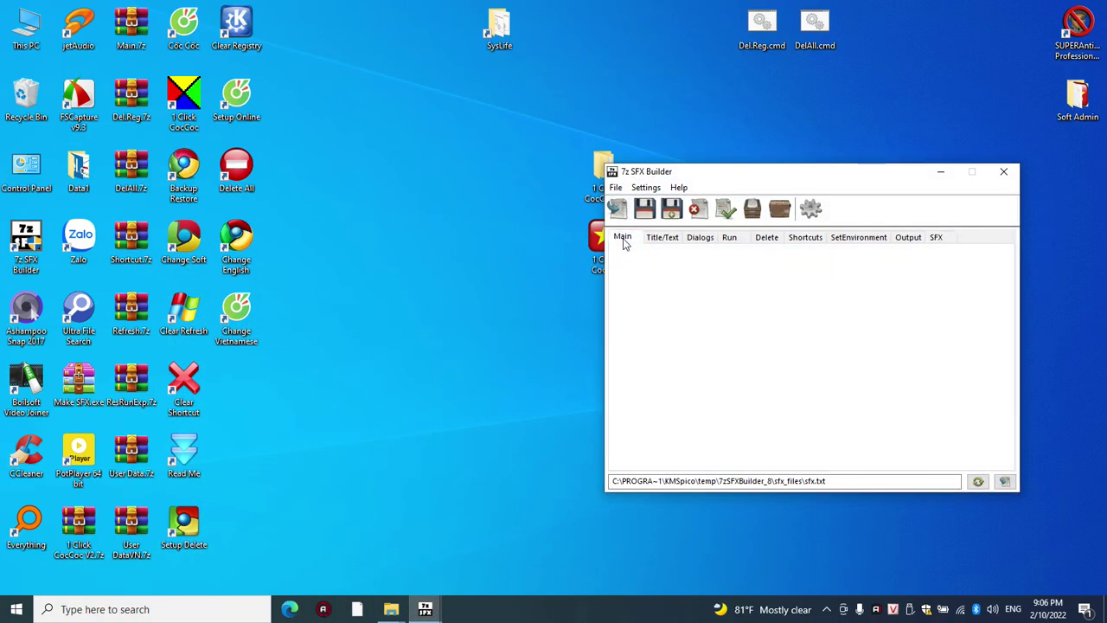
drag(762, 178, 624, 139)
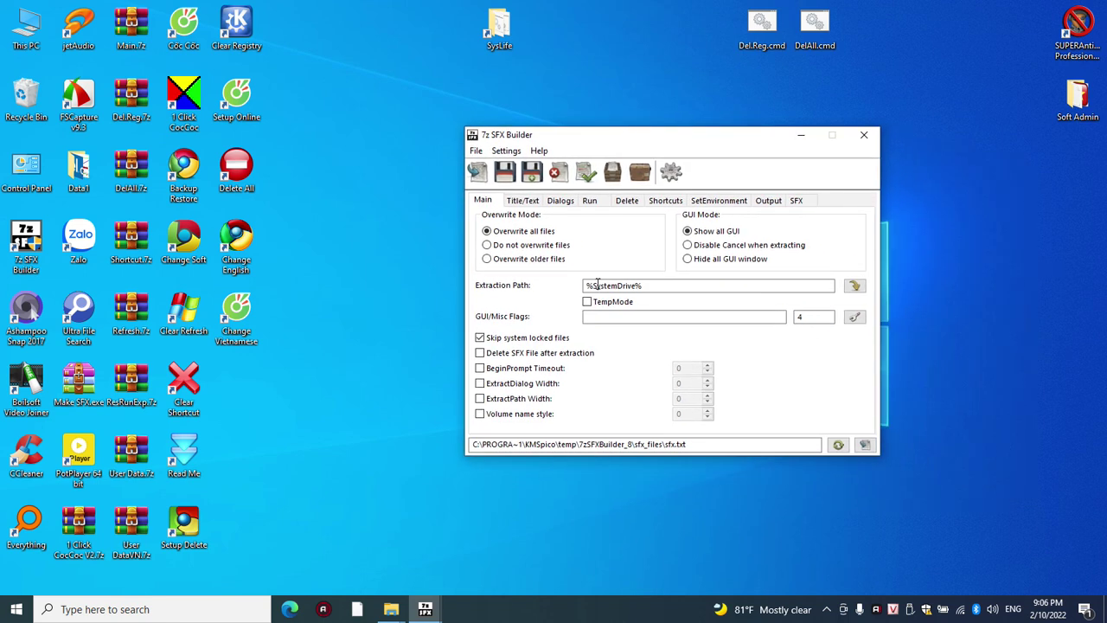
Step: Save the misc flags with flag 4, administrator privileges required for all operations, enabled and minimize the builder window
click(854, 316)
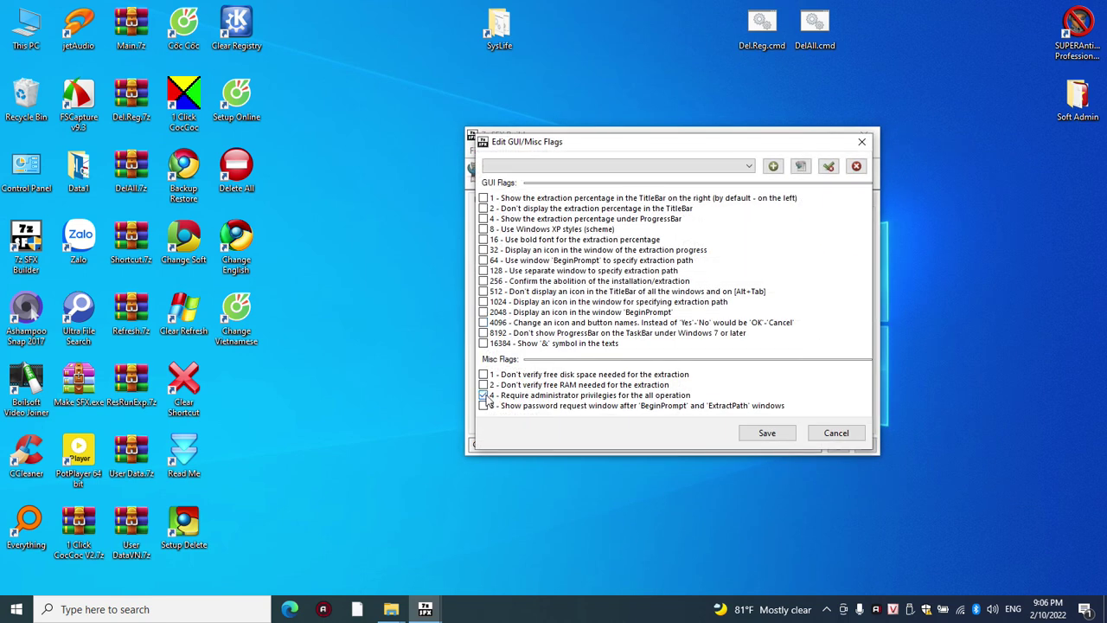
click(484, 395)
click(767, 433)
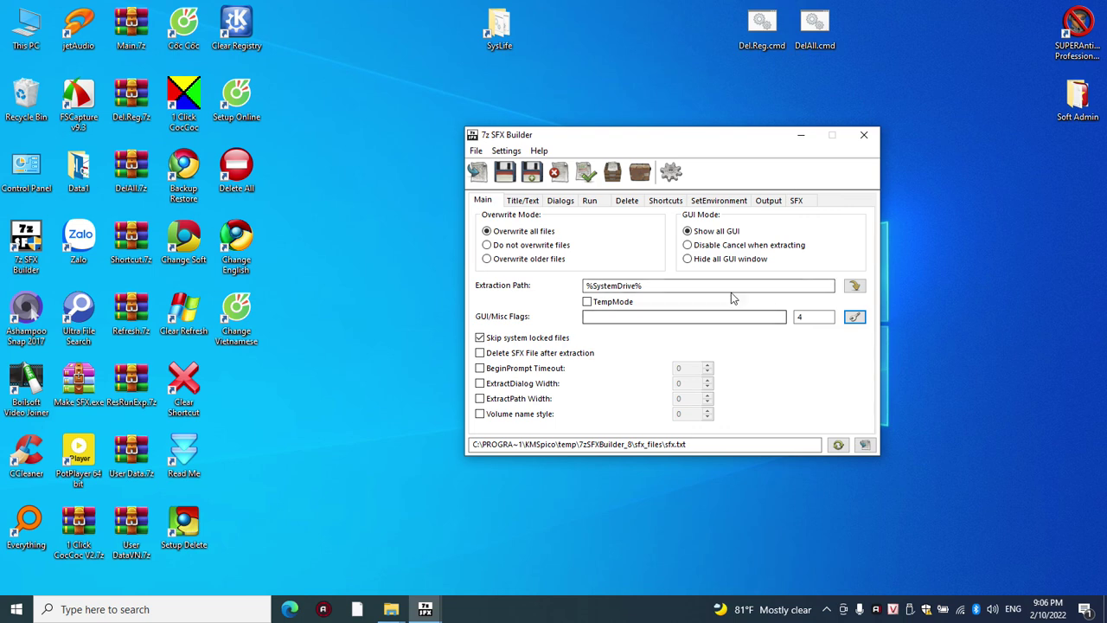
mouse_move(762, 143)
mouse_down()
mouse_move(725, 133)
mouse_move(779, 145)
mouse_up()
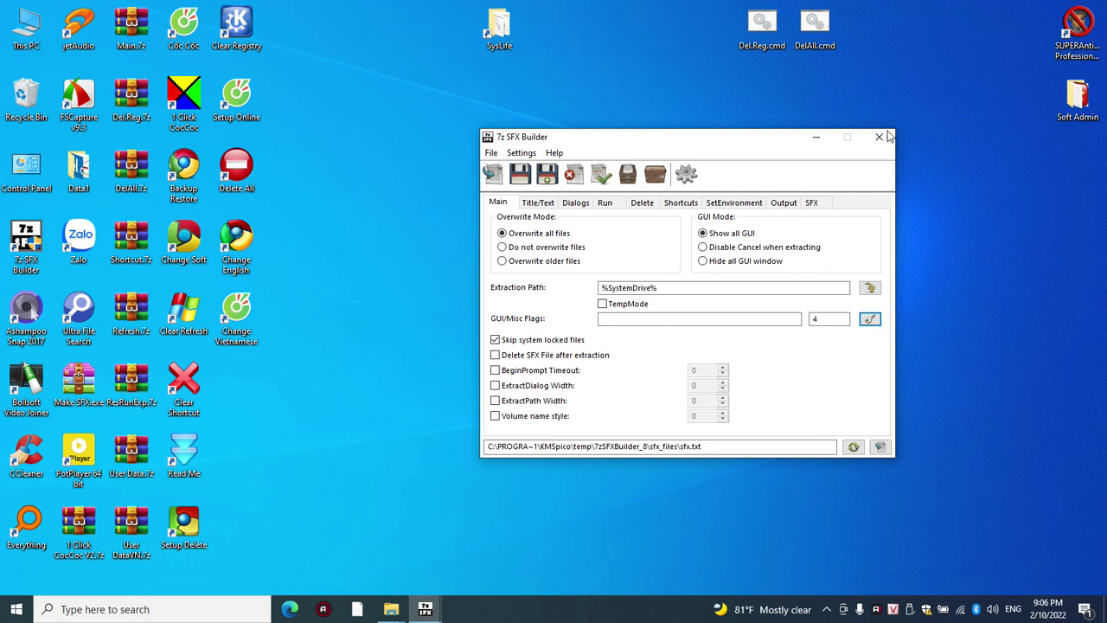
click(815, 138)
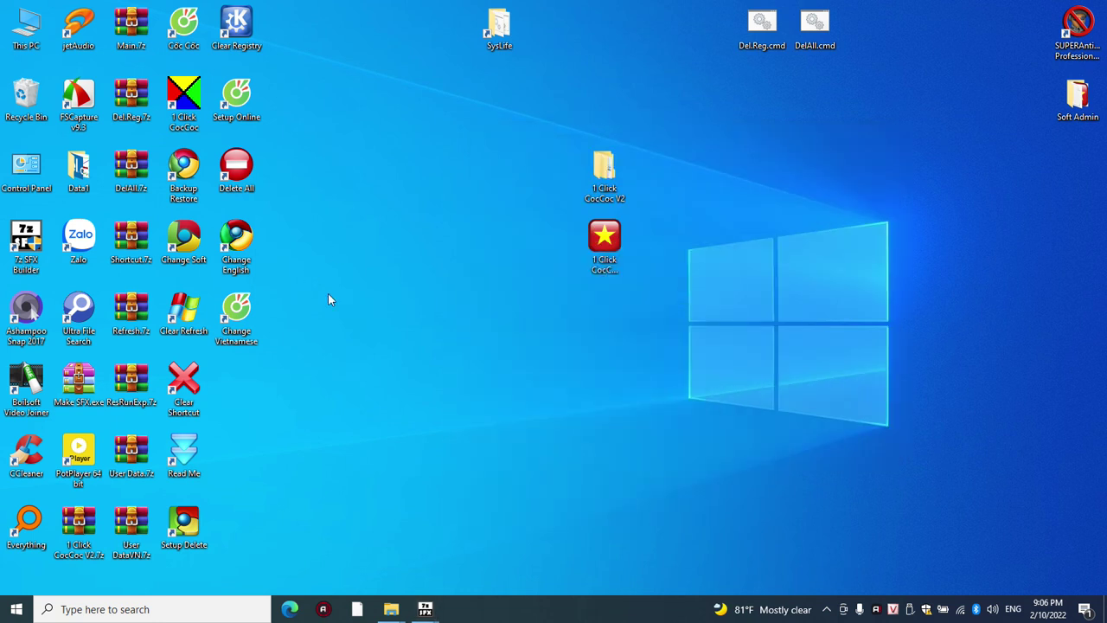